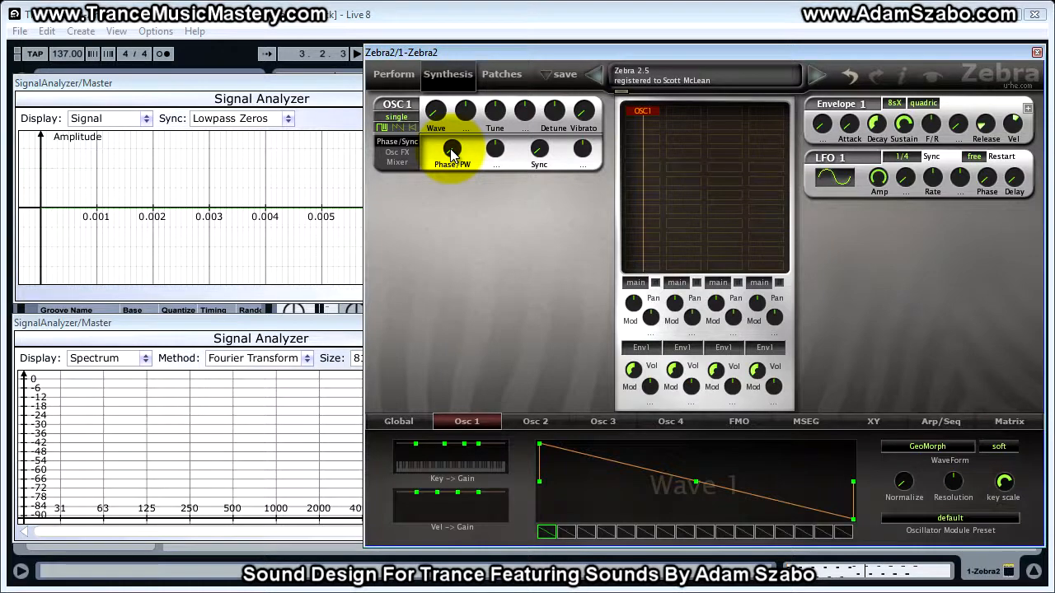
# Raise Oscillator 1's Phase/PW knob during playback and assign Lfo2 as the source of its phase modulation
pyautogui.press('space')
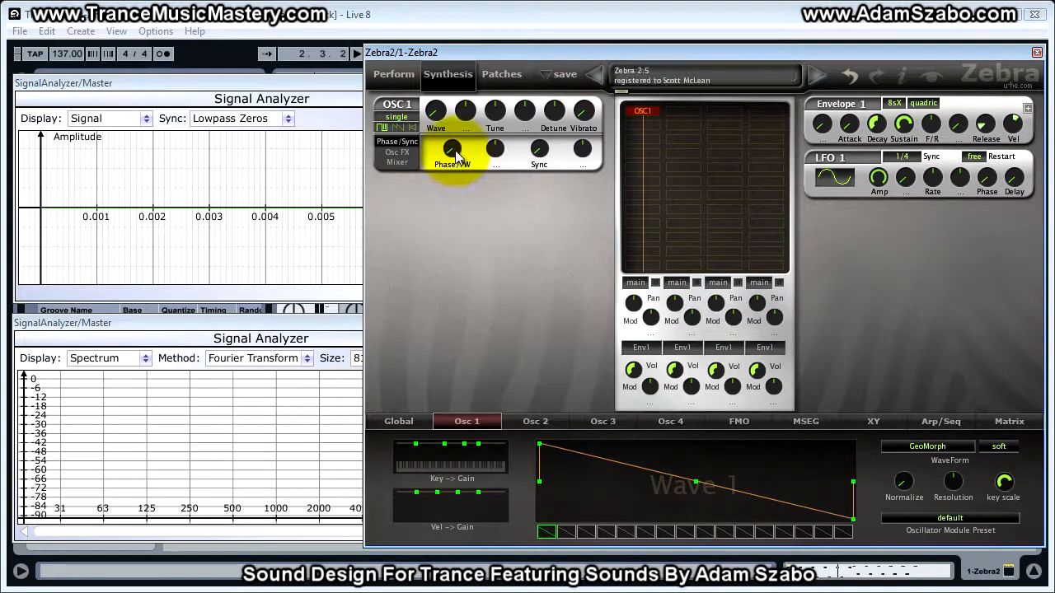
pyautogui.moveTo(455, 156); pyautogui.dragTo(442, 69)
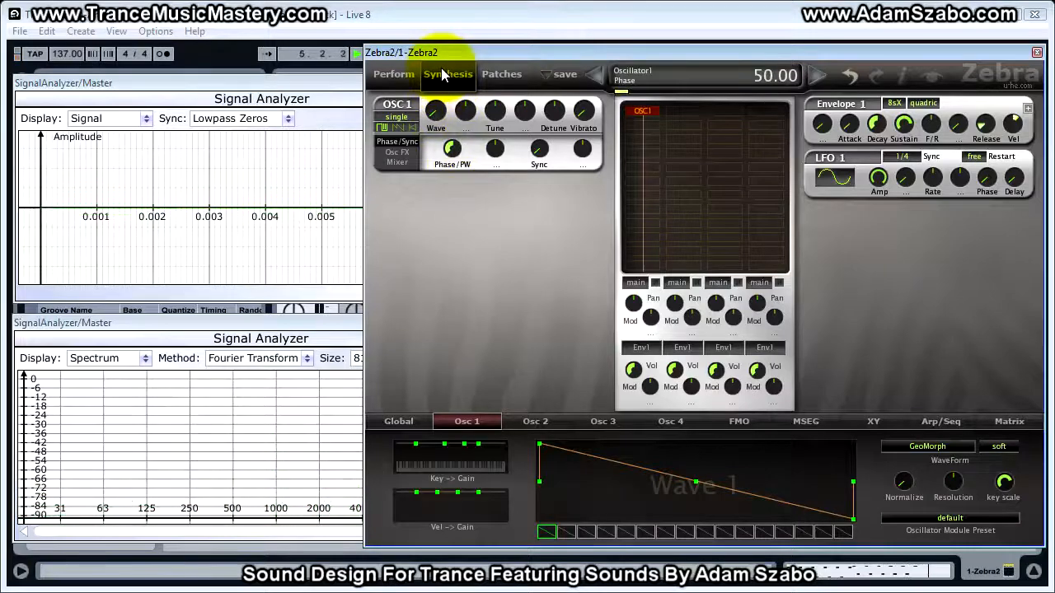
pyautogui.click(496, 162)
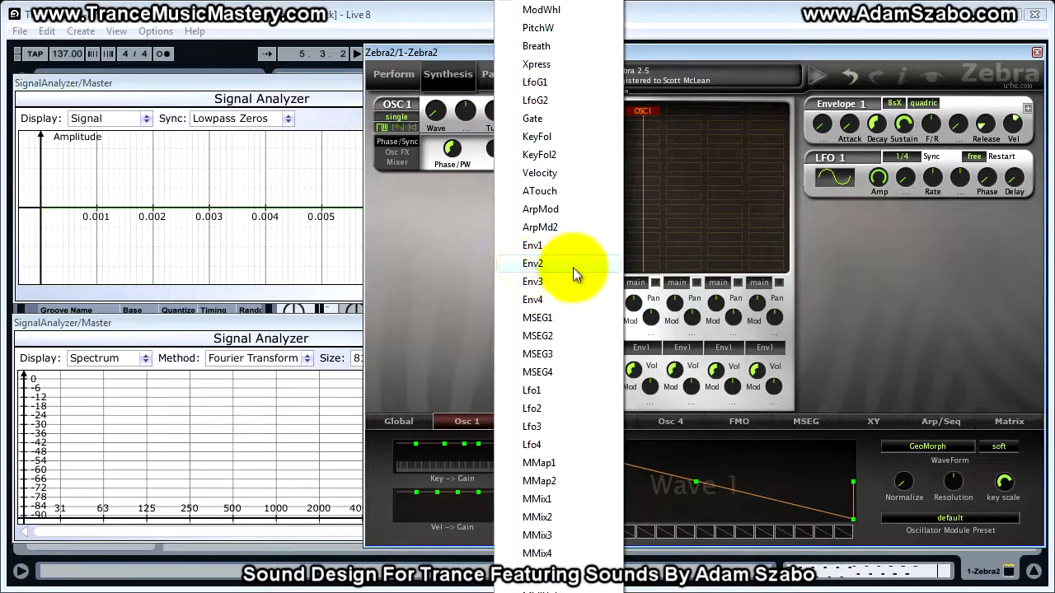
pyautogui.click(568, 408)
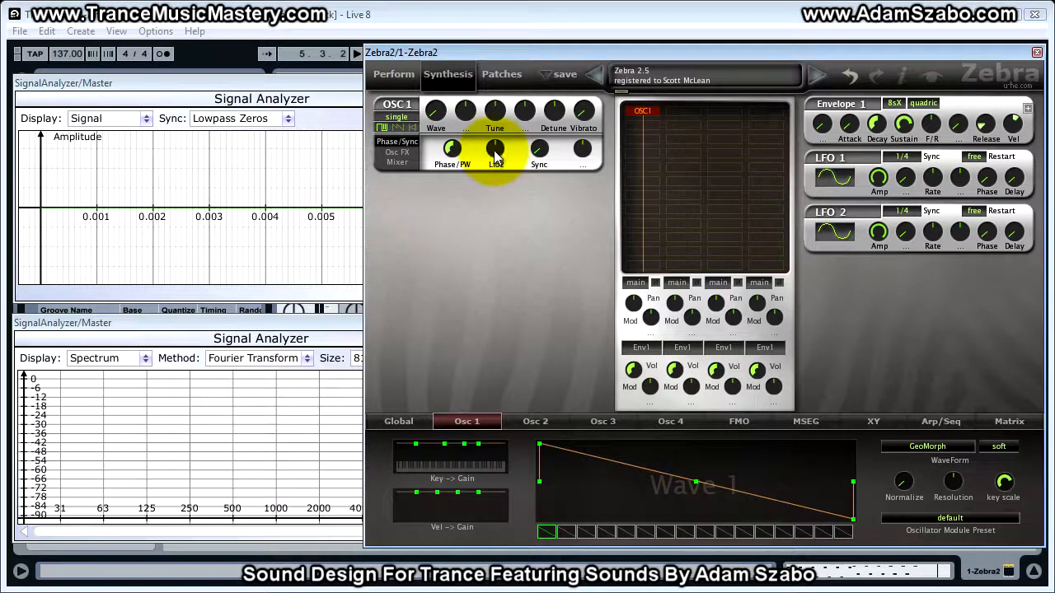
# Try a phase modulation depth of 29.00 and reset the depth to 0
pyautogui.click(495, 153)
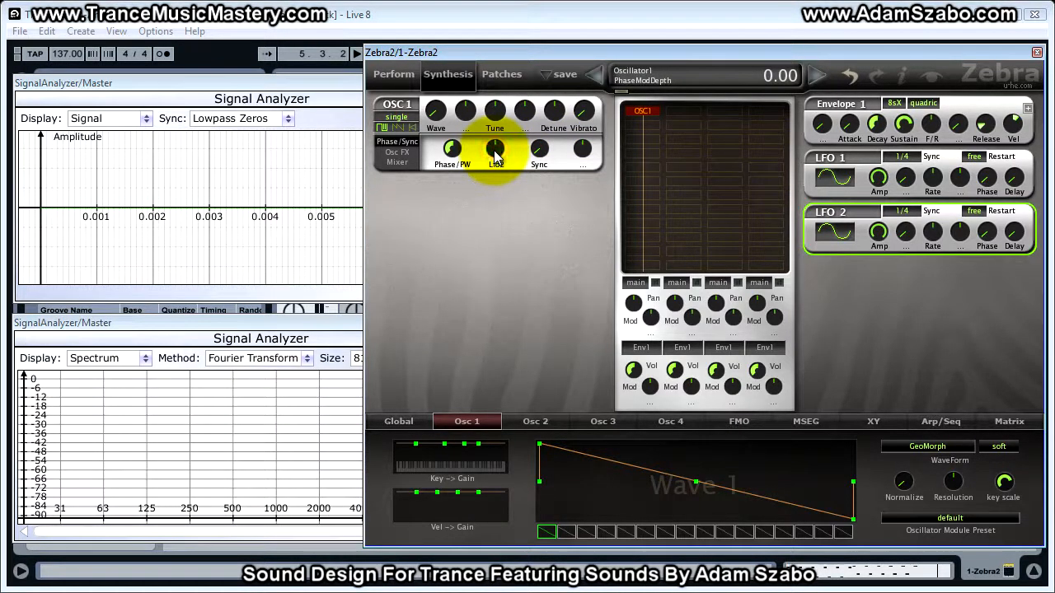
pyautogui.press('space')
pyautogui.moveTo(495, 157); pyautogui.dragTo(492, 109)
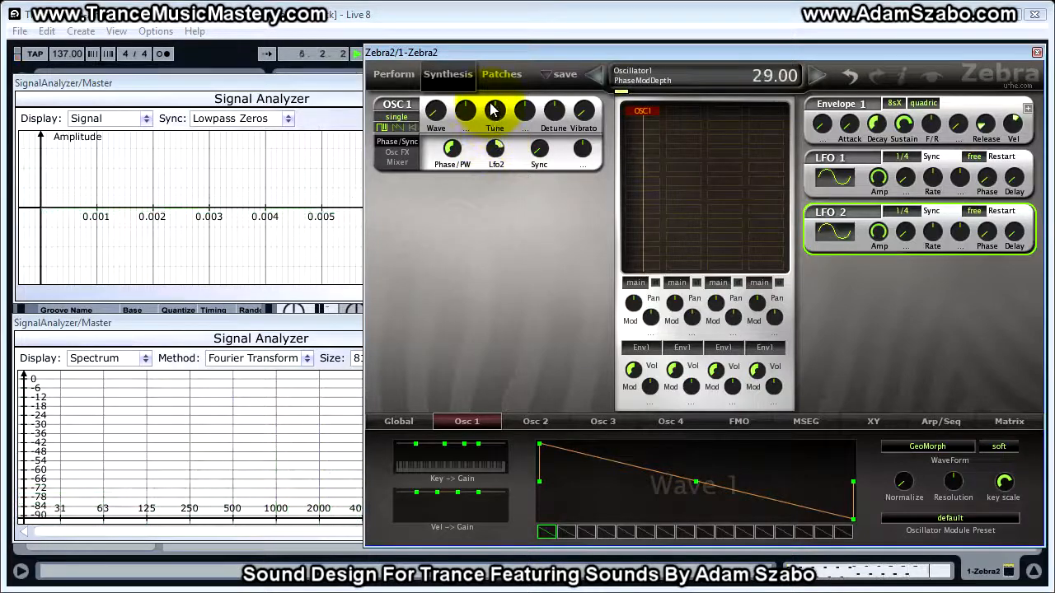
pyautogui.doubleClick(496, 156)
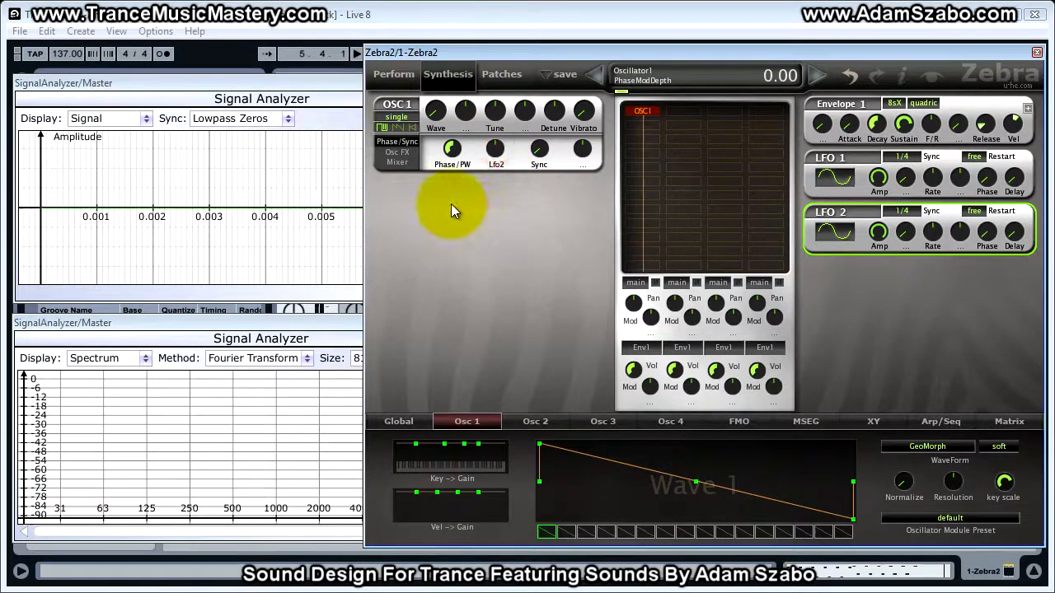
# Bring the upper Signal Analyzer window to the front and move it over the session view
pyautogui.click(452, 150)
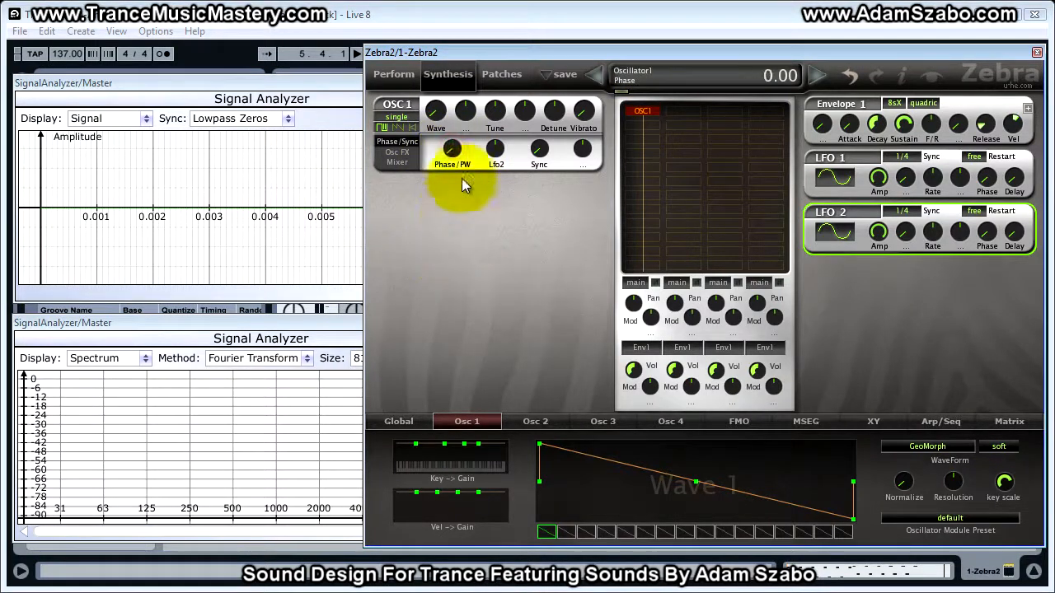
pyautogui.click(321, 87)
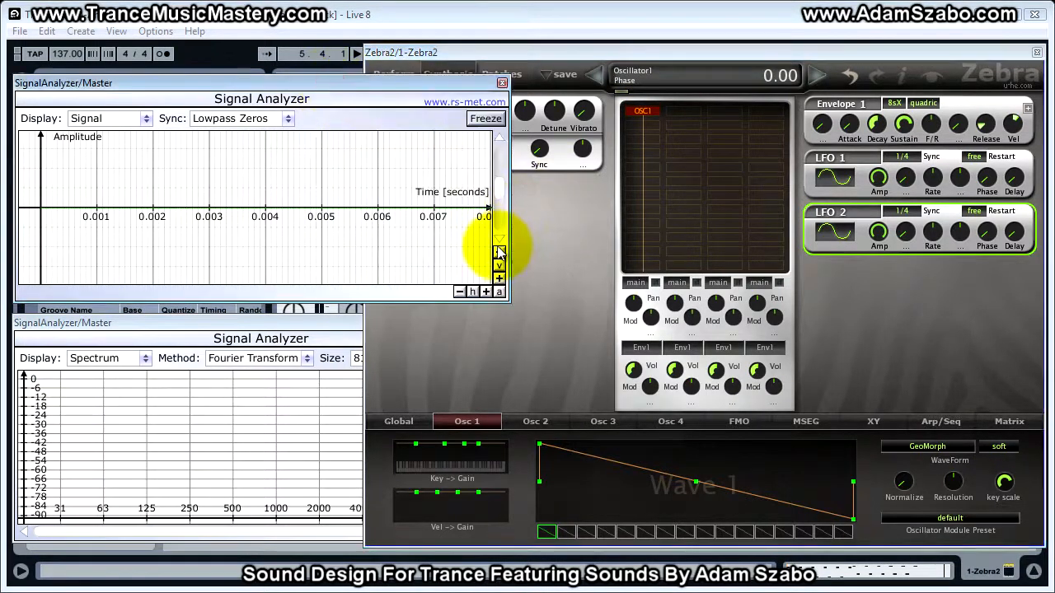
pyautogui.moveTo(413, 84); pyautogui.dragTo(461, 183)
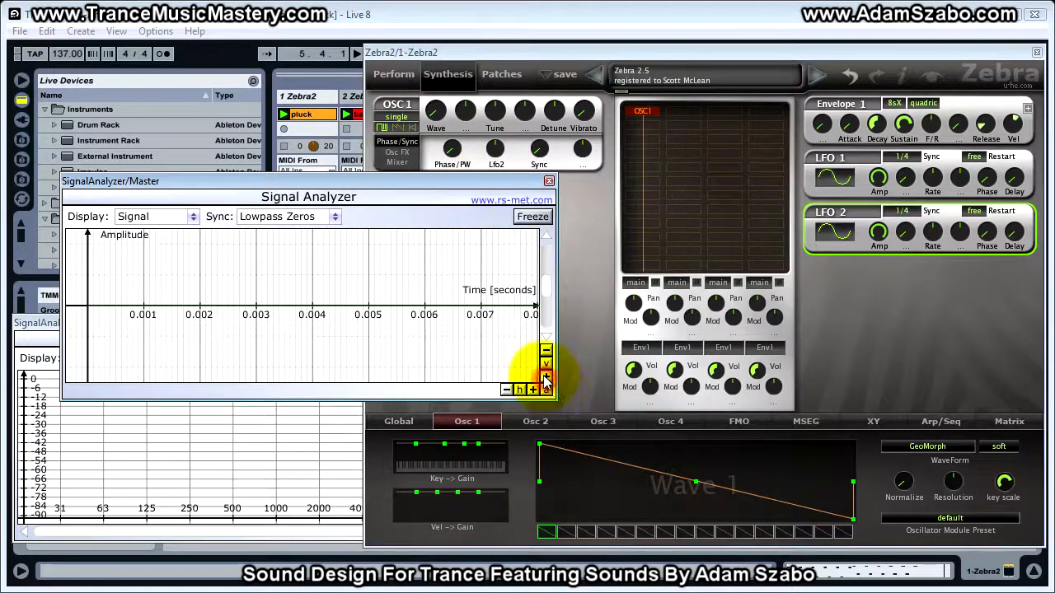
pyautogui.click(452, 150)
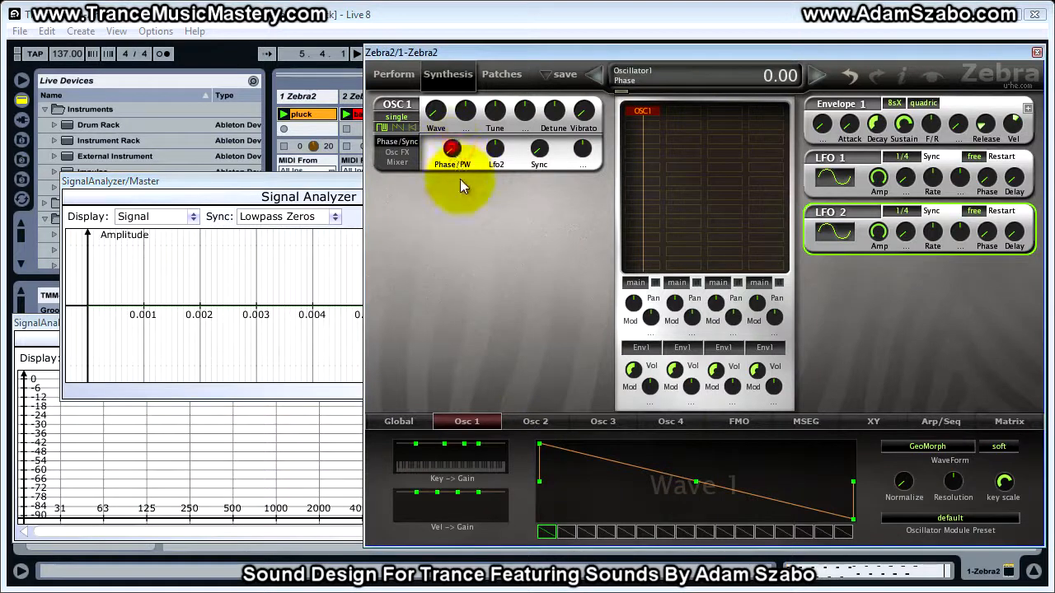
pyautogui.click(300, 182)
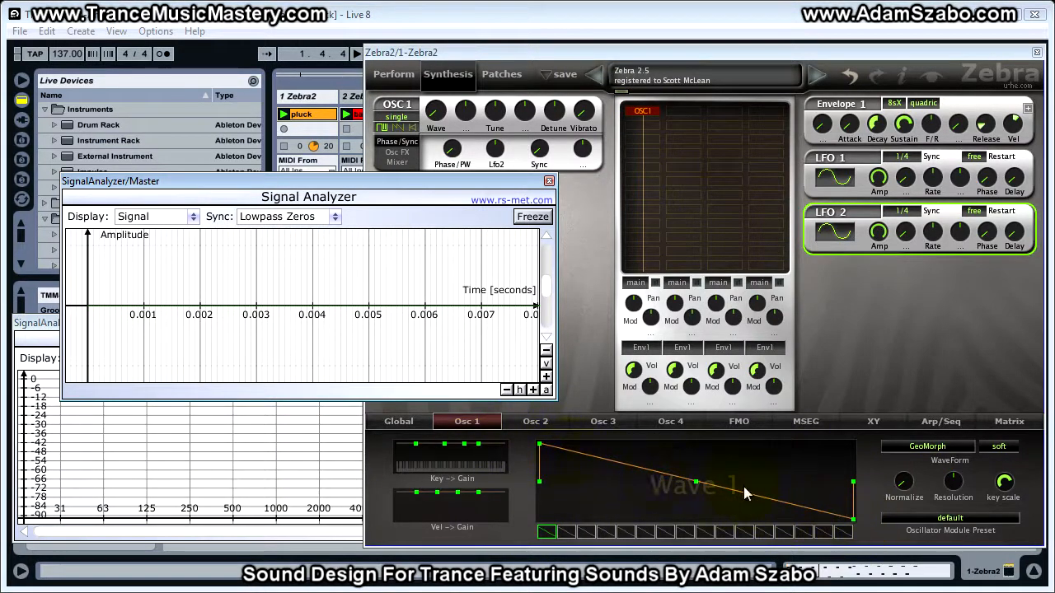
# Turn Oscillator 1's Phase knob up to 49.00 and back down to zero
pyautogui.click(449, 152)
pyautogui.moveTo(446, 149)
pyautogui.mouseDown()
pyautogui.moveTo(436, 106)
pyautogui.moveTo(454, 66)
pyautogui.moveTo(446, 164)
pyautogui.moveTo(452, 142)
pyautogui.moveTo(455, 157)
pyautogui.mouseUp()
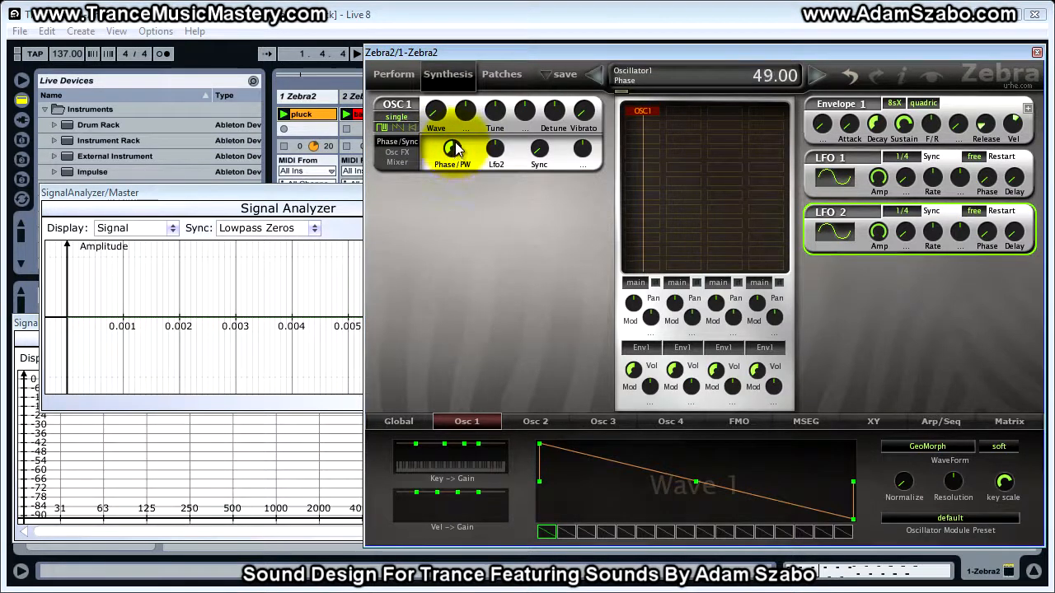
pyautogui.moveTo(455, 161); pyautogui.dragTo(447, 295)
# Arrange the Signal Analyzer windows on the left and the Zebra2 window on the right
pyautogui.click(347, 190)
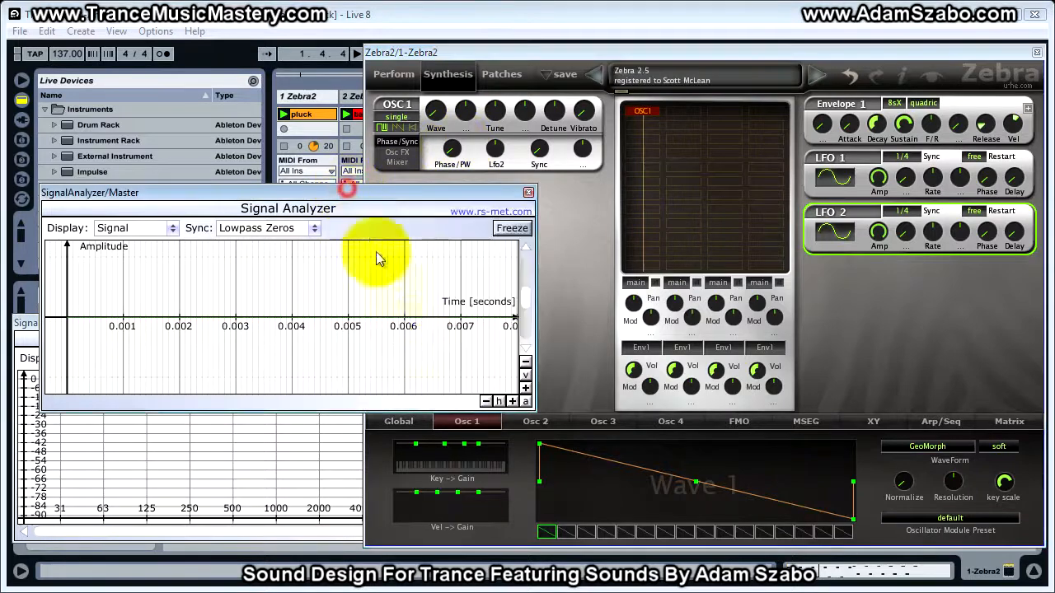
pyautogui.moveTo(465, 198); pyautogui.dragTo(427, 64)
pyautogui.moveTo(511, 50); pyautogui.dragTo(647, 43)
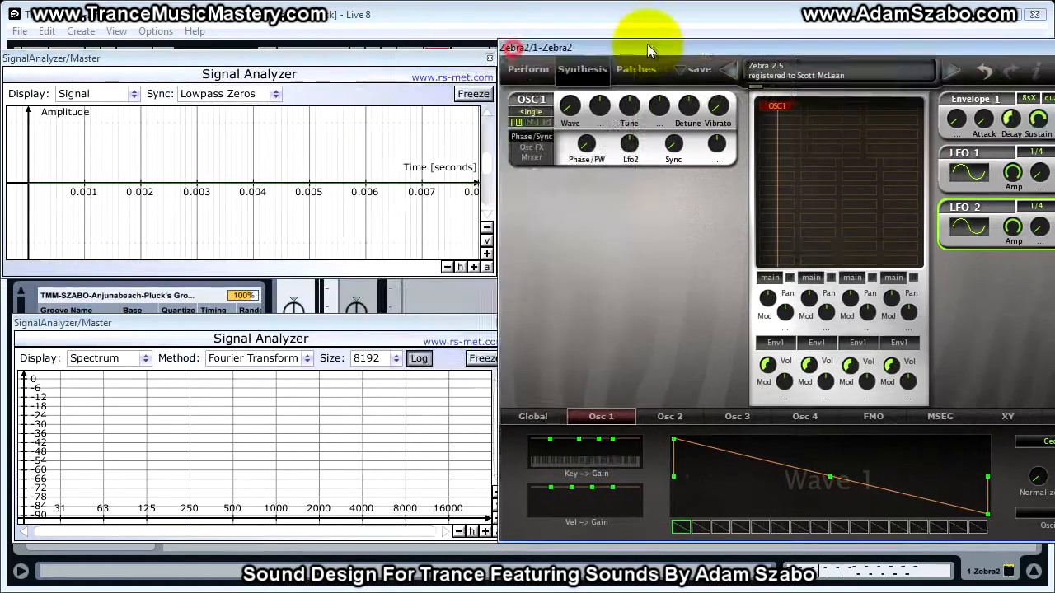
pyautogui.moveTo(448, 54); pyautogui.dragTo(464, 79)
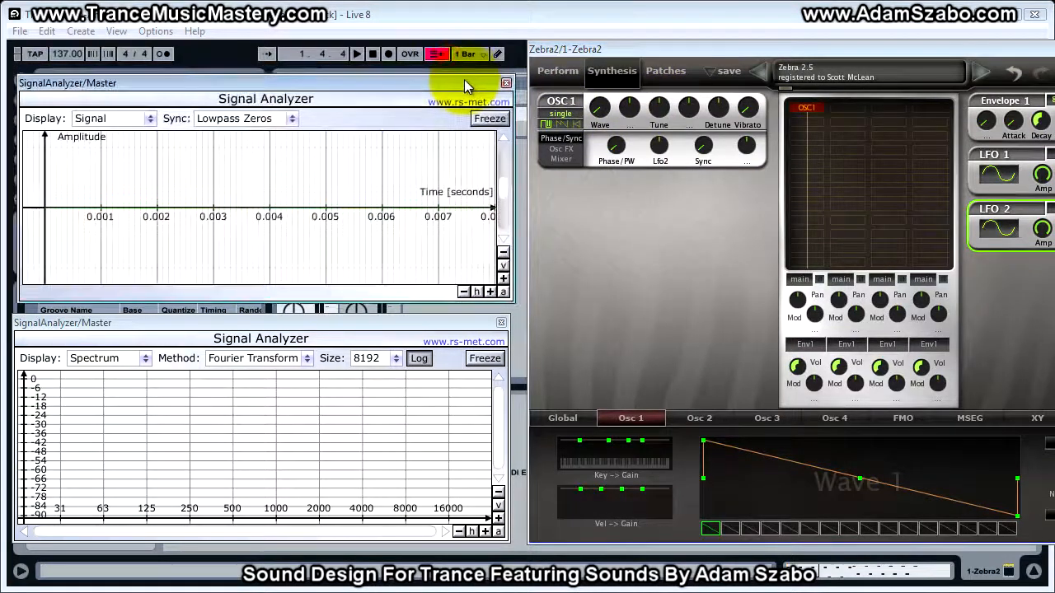
# Set the phase to 28.00, play the sound and freeze the signal display
pyautogui.moveTo(623, 153); pyautogui.dragTo(616, 106)
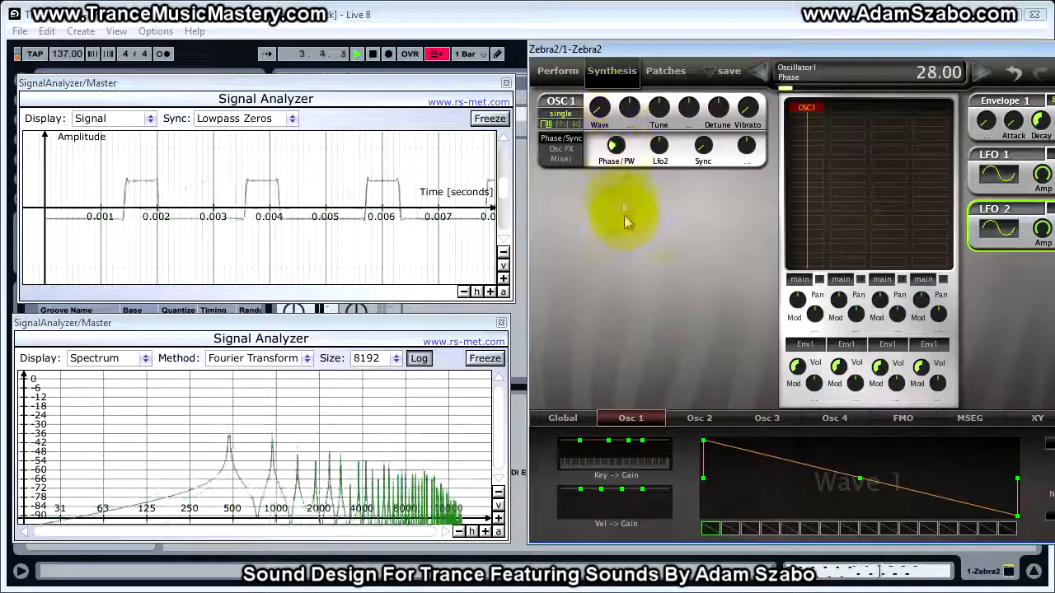
pyautogui.press('space')
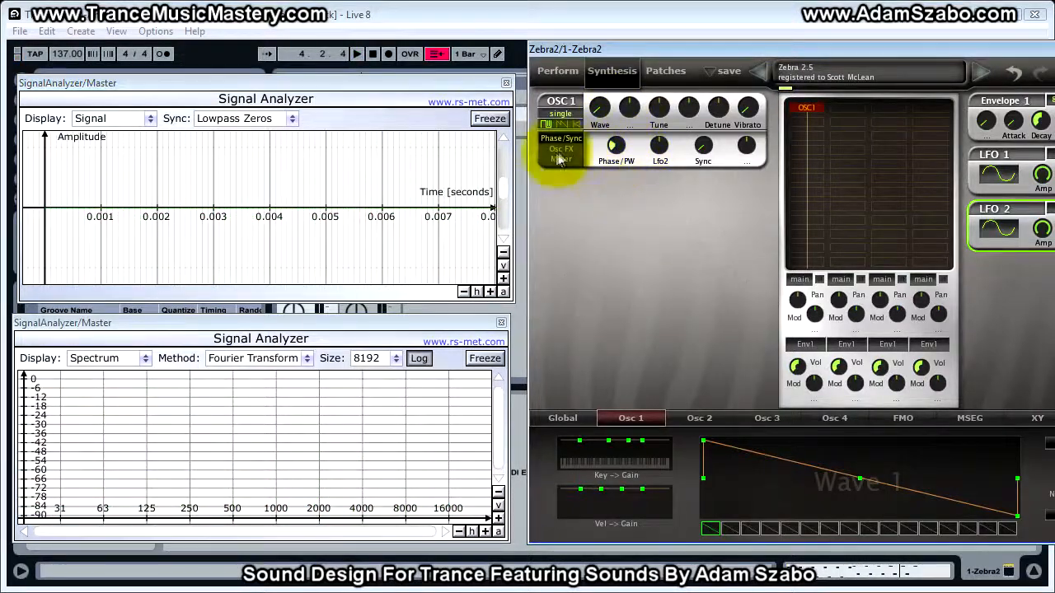
pyautogui.press('space')
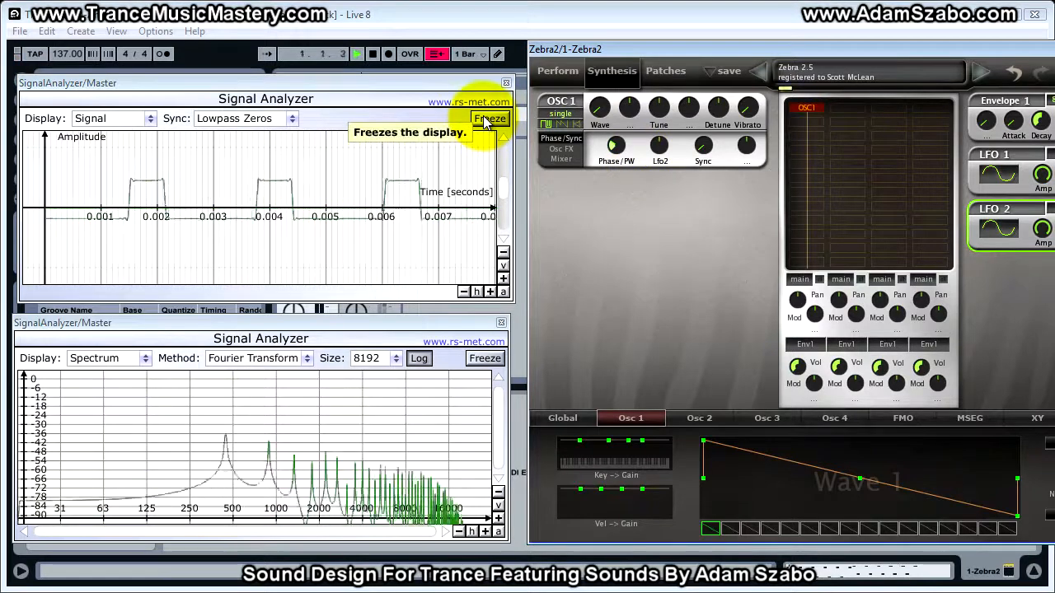
pyautogui.click(488, 119)
pyautogui.press('space')
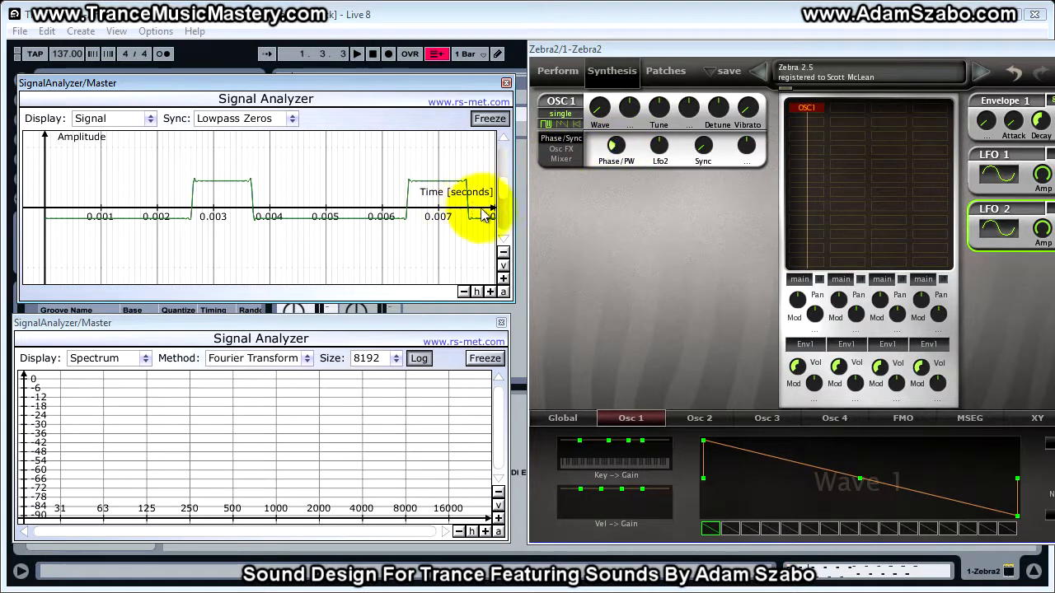
# Sweep the Phase knob up and back down to 0.00 while the display is frozen
pyautogui.moveTo(612, 145); pyautogui.dragTo(612, 149)
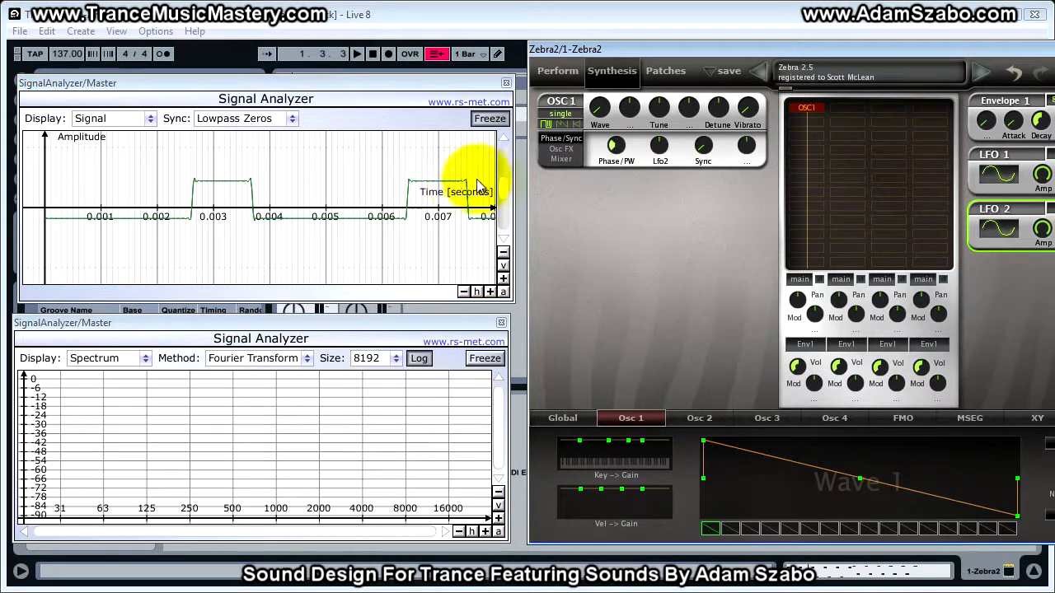
pyautogui.moveTo(616, 147)
pyautogui.mouseDown()
pyautogui.moveTo(623, 187)
pyautogui.moveTo(618, 161)
pyautogui.moveTo(633, 186)
pyautogui.moveTo(612, 142)
pyautogui.moveTo(616, 41)
pyautogui.moveTo(619, 161)
pyautogui.mouseUp()
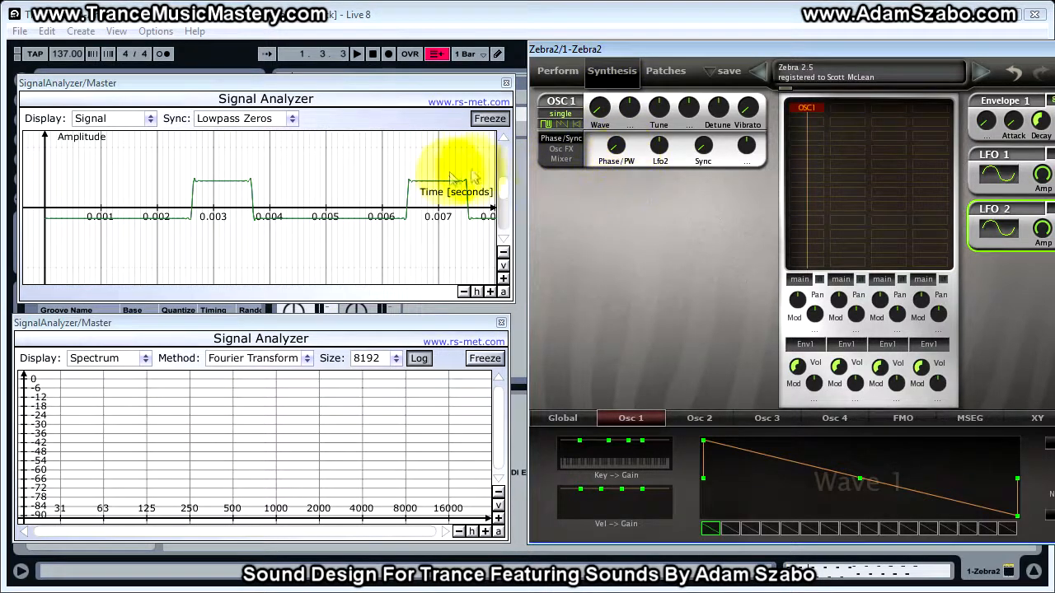
pyautogui.moveTo(611, 145); pyautogui.dragTo(606, 66)
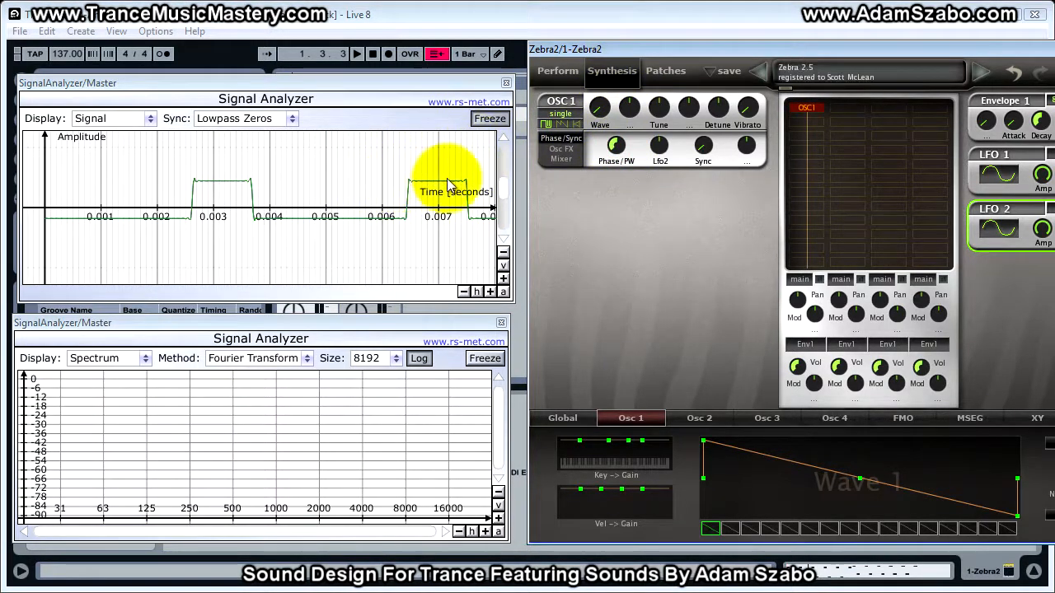
pyautogui.moveTo(628, 149); pyautogui.dragTo(624, 341)
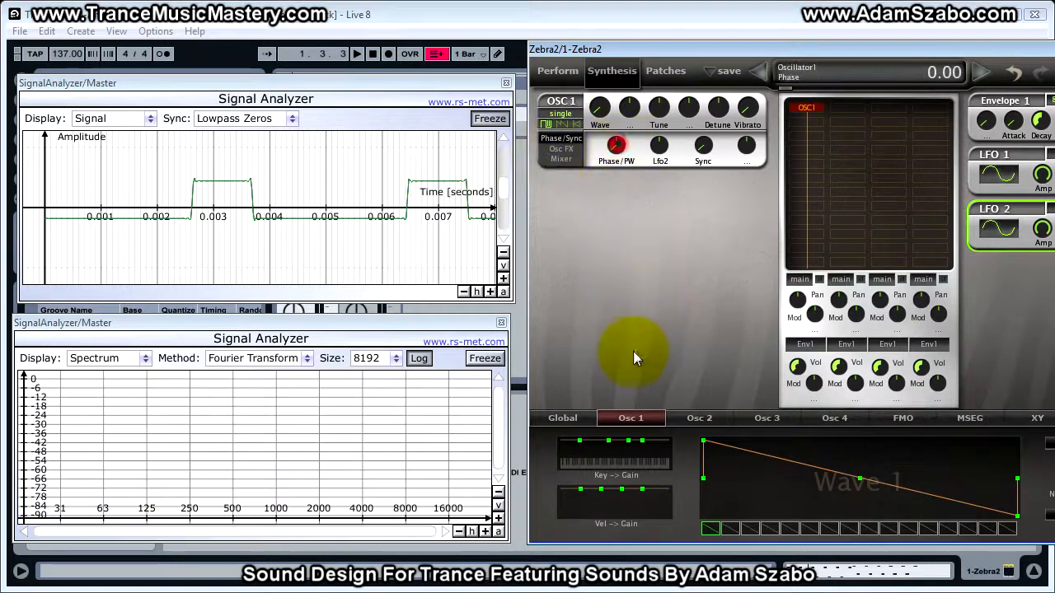
# Unfreeze the signal display and play the sound with the Phase knob turned up
pyautogui.click(490, 117)
pyautogui.click(616, 145)
pyautogui.press('space')
pyautogui.moveTo(616, 144); pyautogui.dragTo(612, 60)
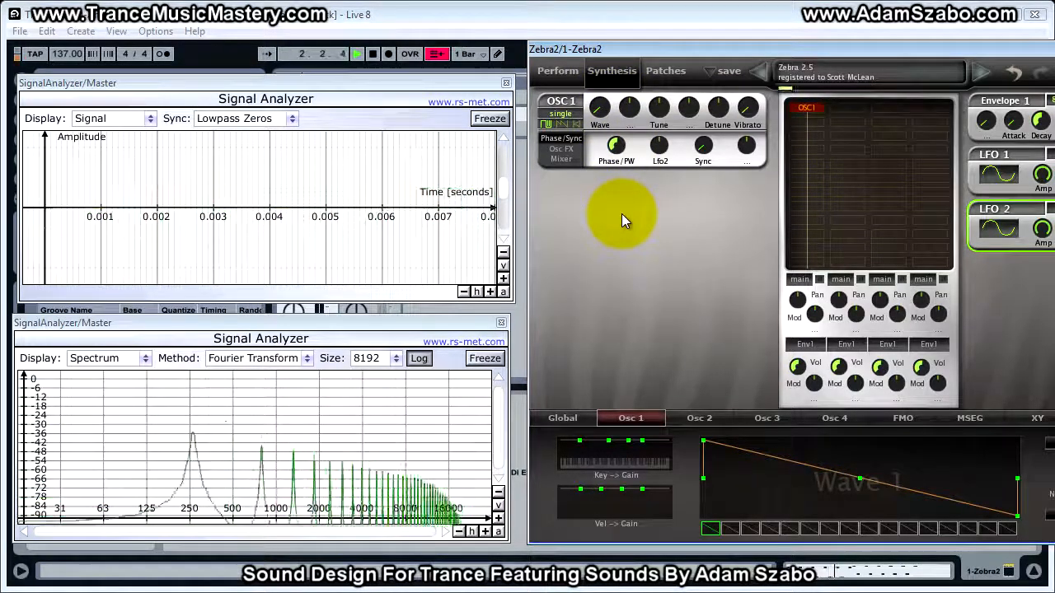
pyautogui.press('space')
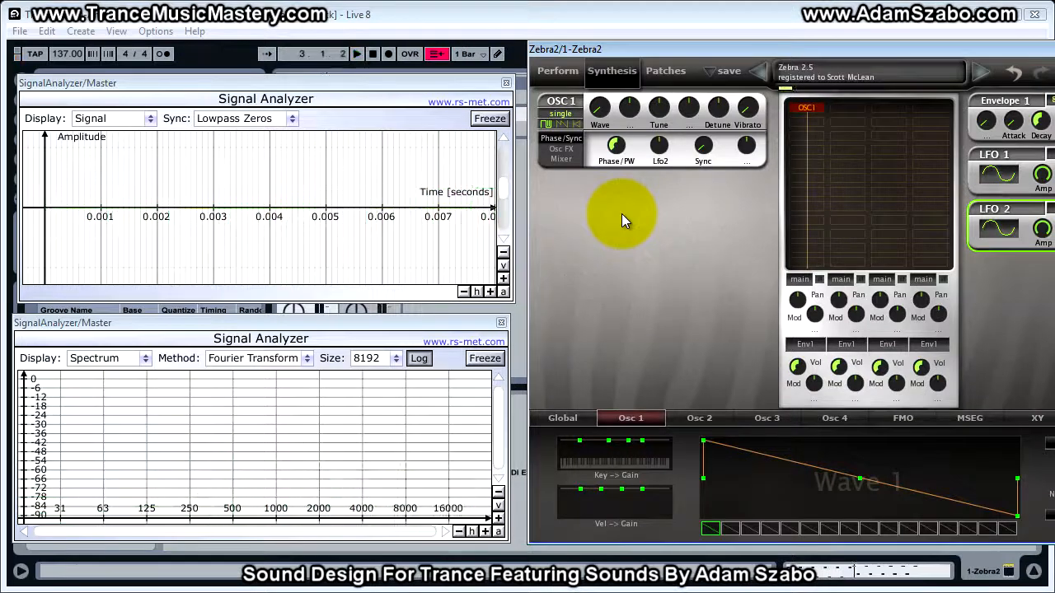
# Set the phase to 49.00 and then to 73.50 while the sound plays
pyautogui.moveTo(615, 146)
pyautogui.mouseDown()
pyautogui.moveTo(620, 123)
pyautogui.moveTo(617, 138)
pyautogui.mouseUp()
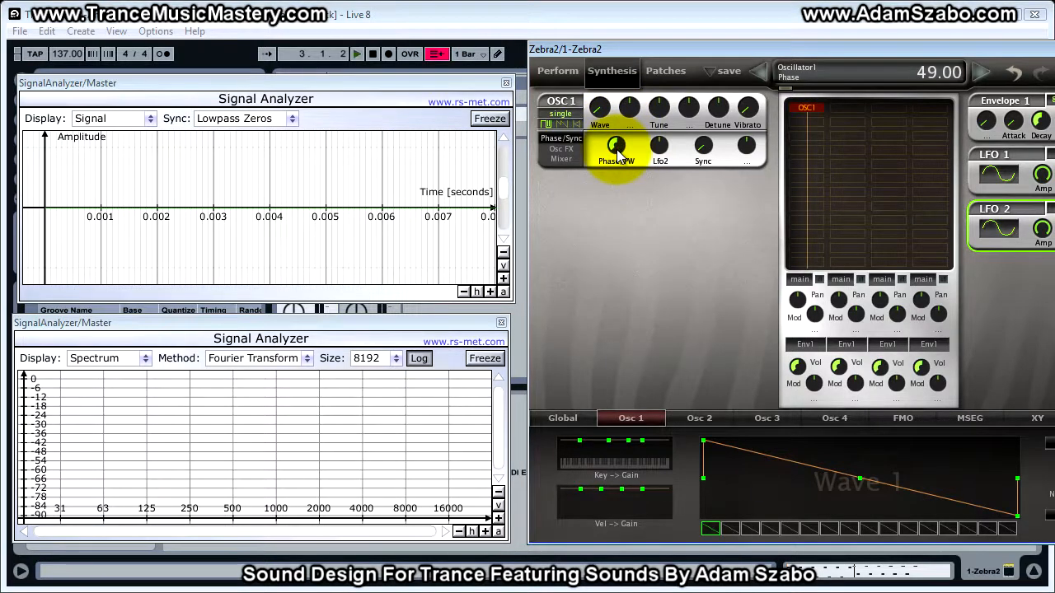
pyautogui.moveTo(616, 142); pyautogui.dragTo(601, 103)
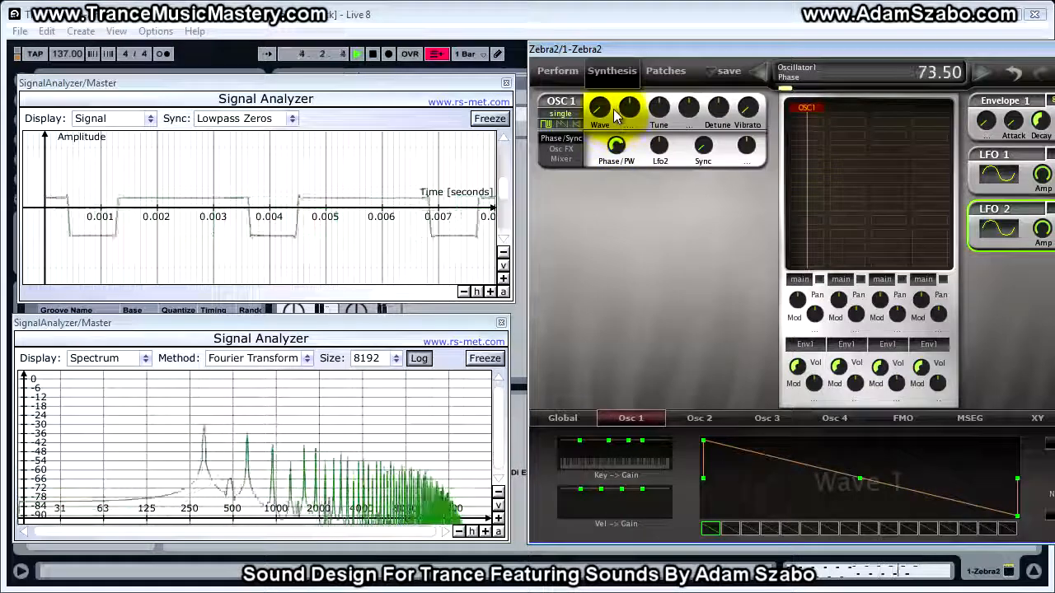
pyautogui.press('space')
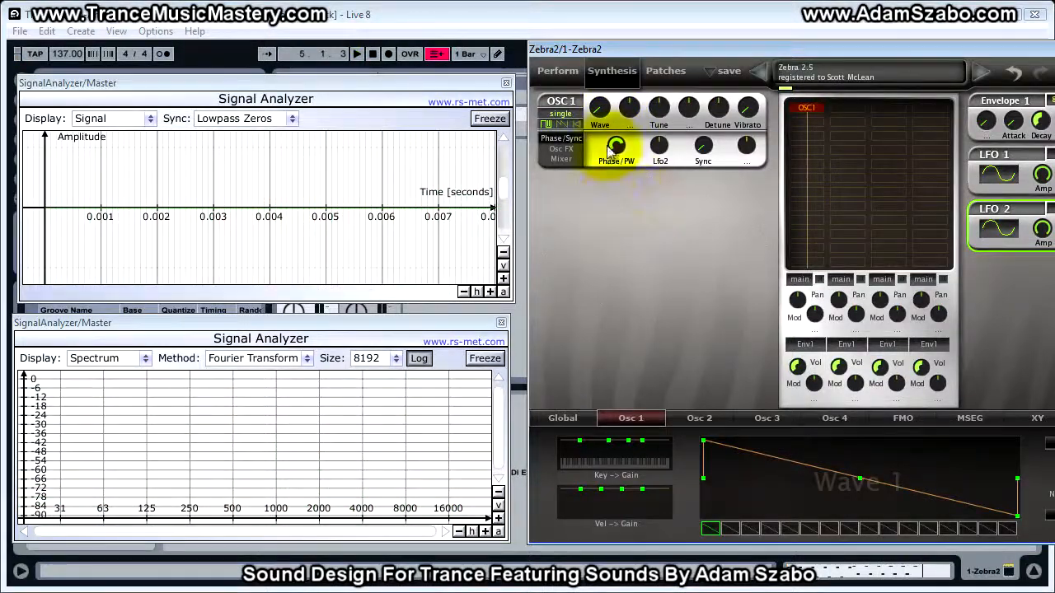
# Audition the phase at 100.00 and at 95.50, then inspect the Phase knob and the Lfo2 modulation depth
pyautogui.moveTo(616, 146); pyautogui.dragTo(610, 114)
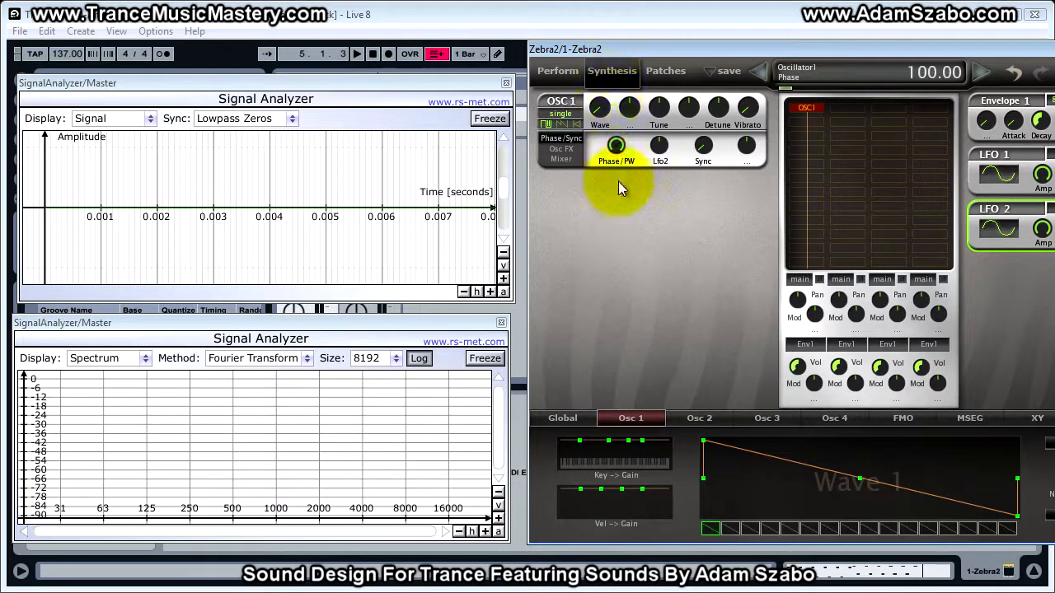
pyautogui.press('space')
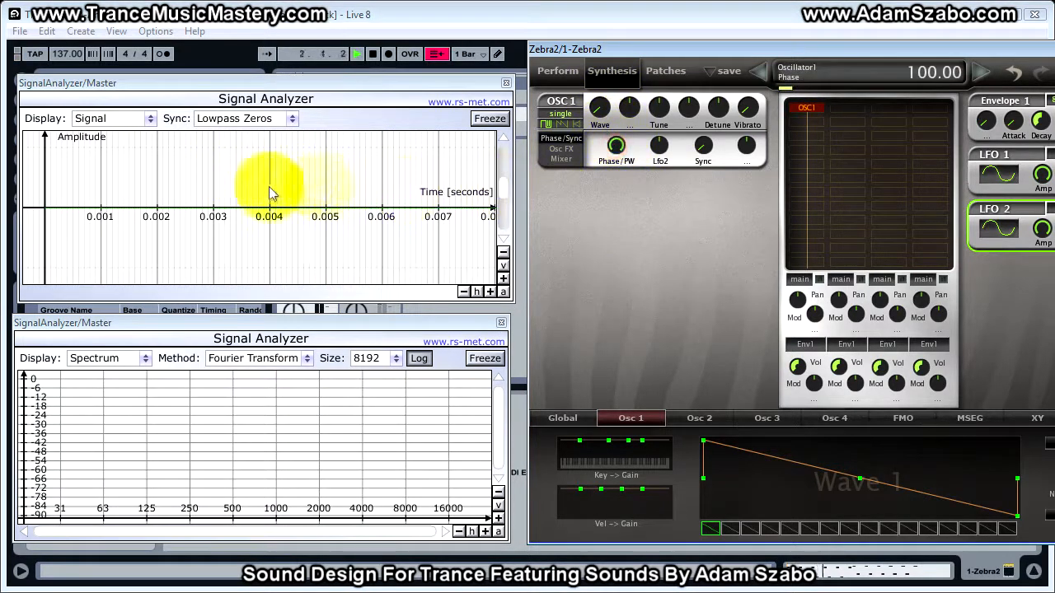
pyautogui.moveTo(616, 151); pyautogui.dragTo(617, 154)
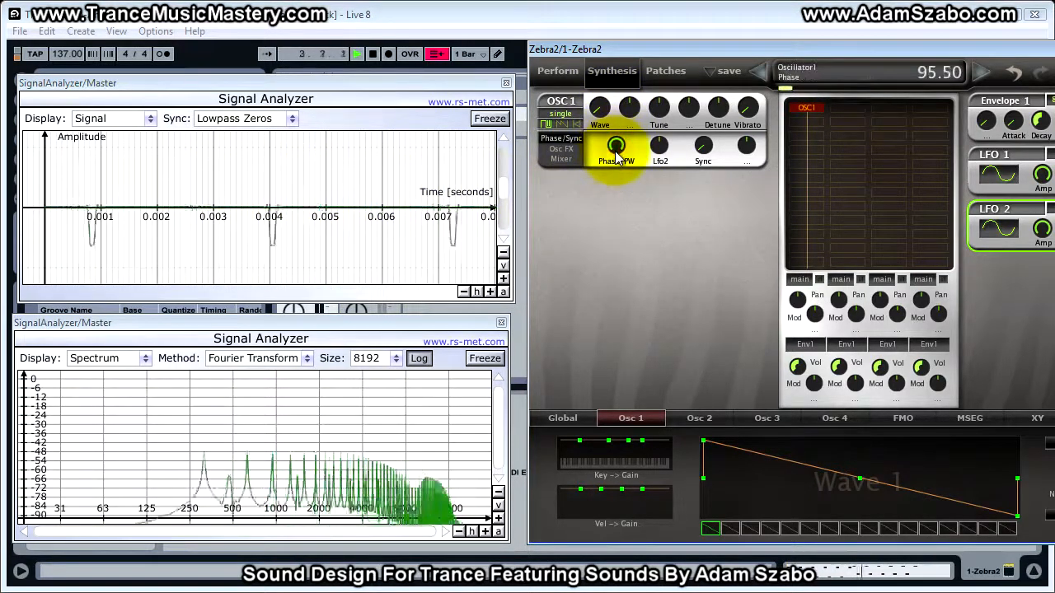
pyautogui.moveTo(616, 161); pyautogui.dragTo(615, 203)
pyautogui.press('space')
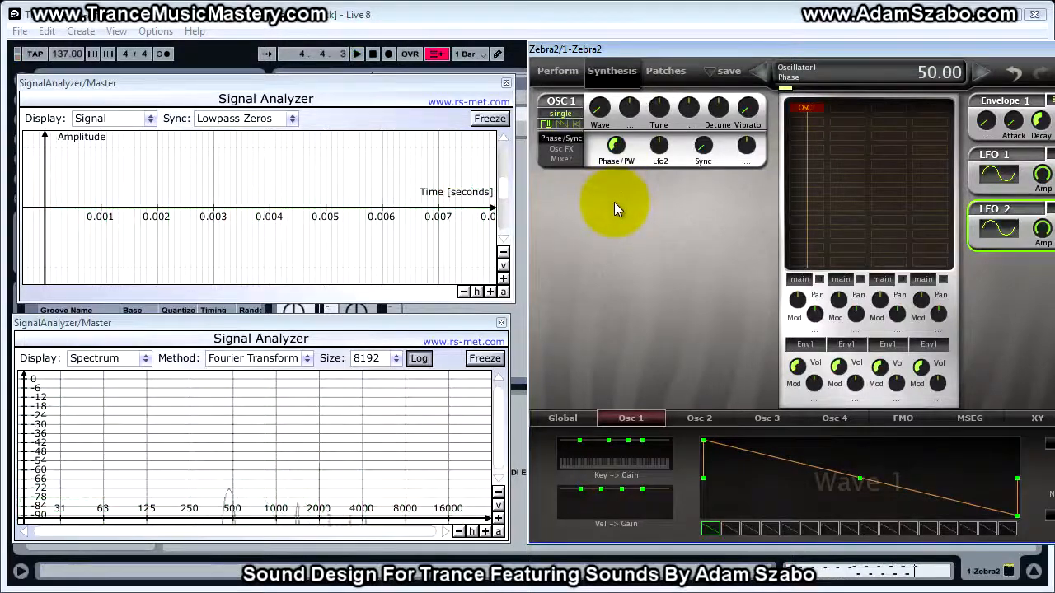
pyautogui.click(618, 148)
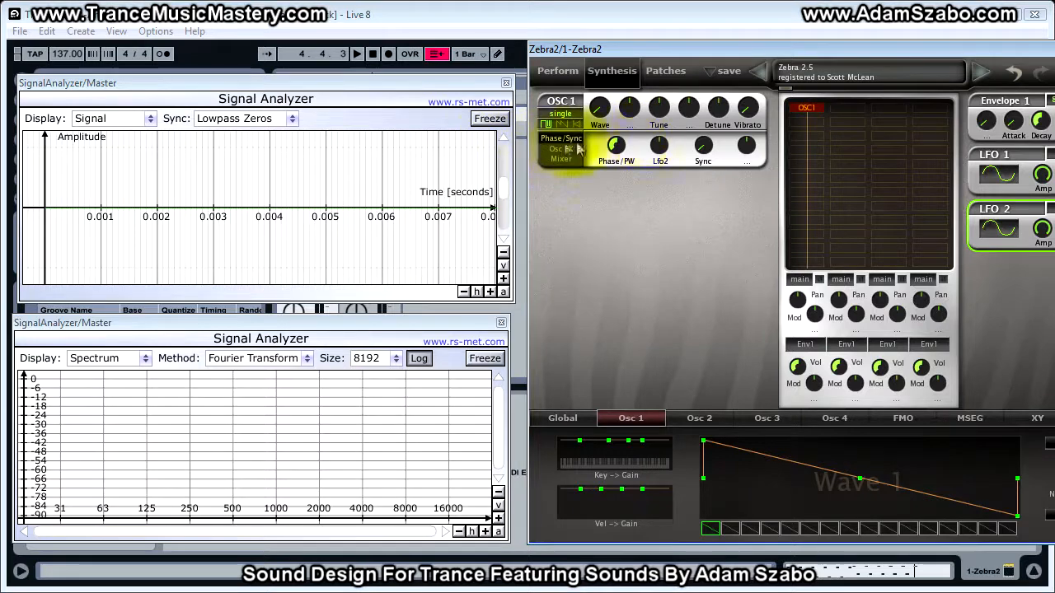
pyautogui.click(663, 149)
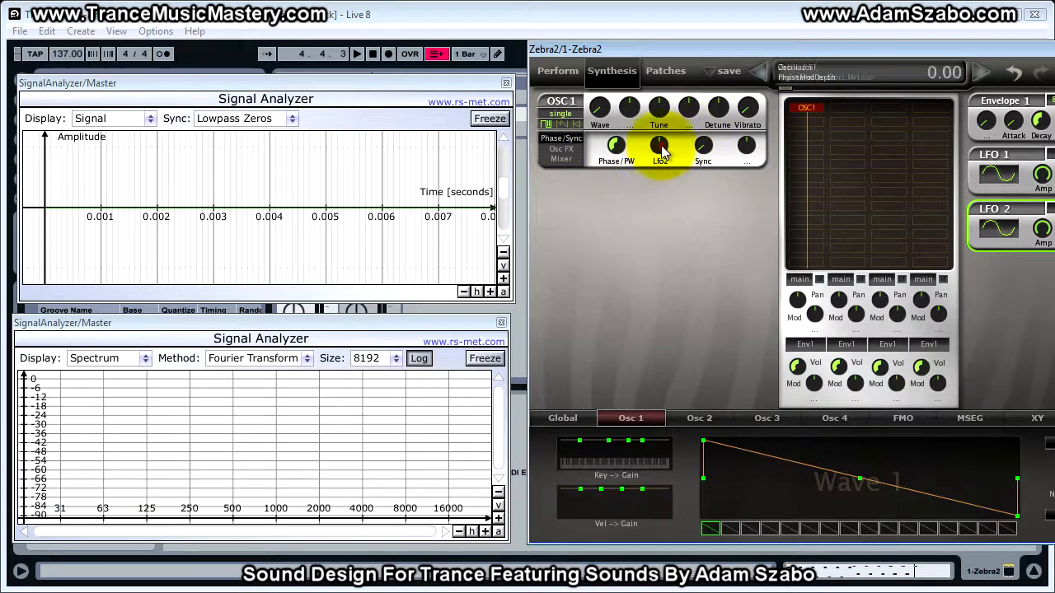
# Play the sound and raise the Lfo2 phase modulation depth on OSC1 to 18.50
pyautogui.press('space')
pyautogui.scroll(2, 663, 148)
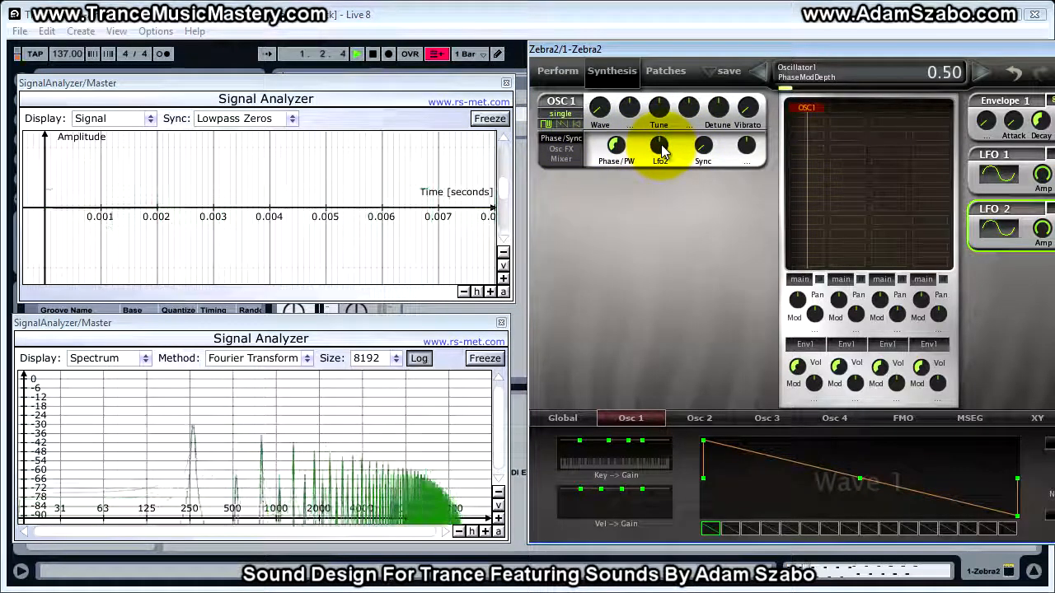
pyautogui.scroll(1, 662, 149)
pyautogui.scroll(4, 663, 148)
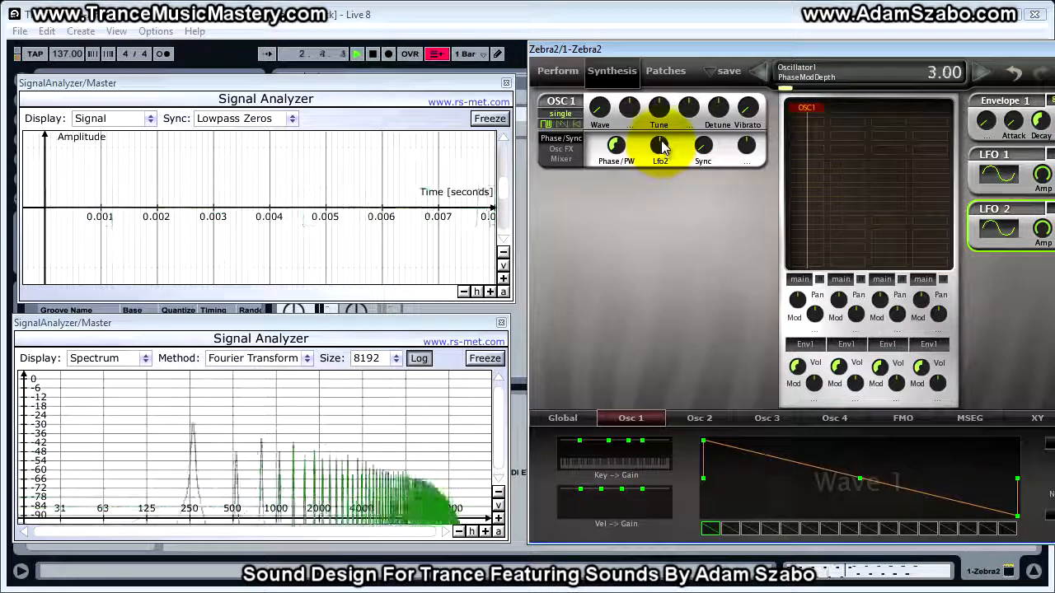
pyautogui.moveTo(662, 146); pyautogui.dragTo(663, 129)
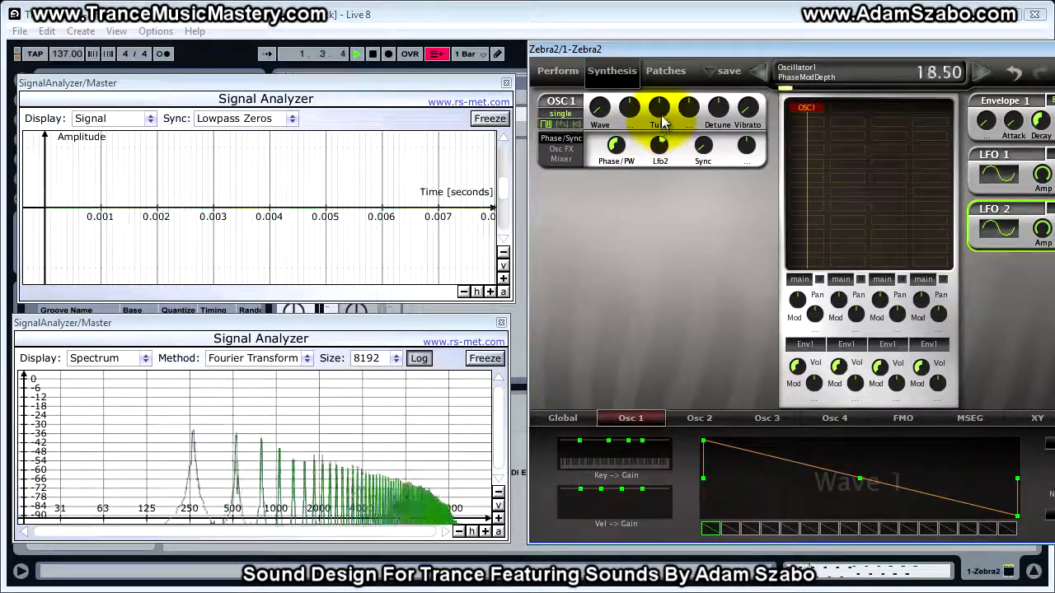
# Move the Zebra2 window aside and lower LFO2's amplitude to 21.00 while playing
pyautogui.moveTo(663, 120); pyautogui.dragTo(666, 70)
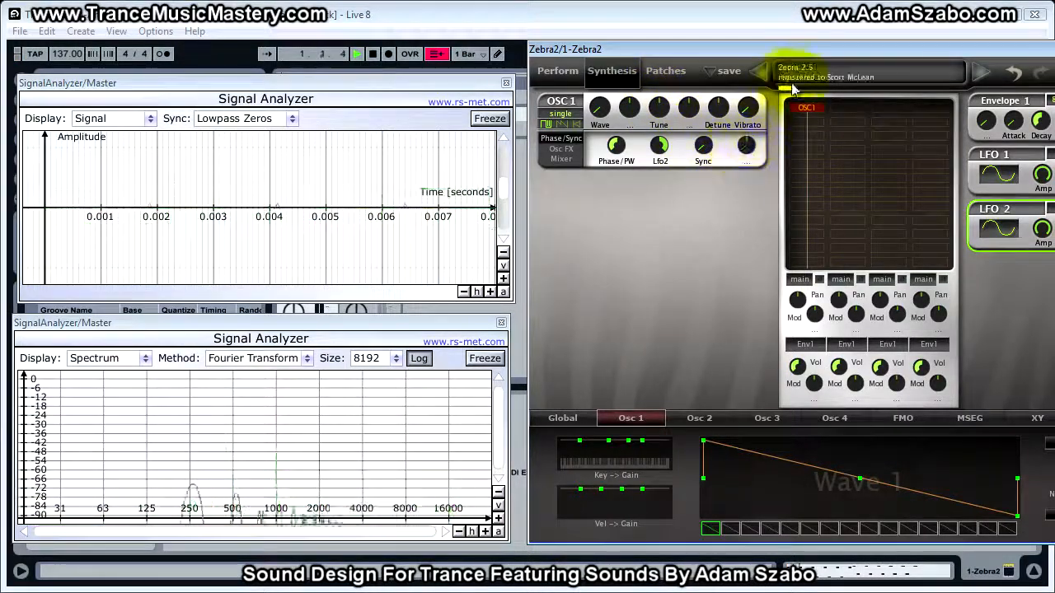
pyautogui.moveTo(802, 49); pyautogui.dragTo(646, 50)
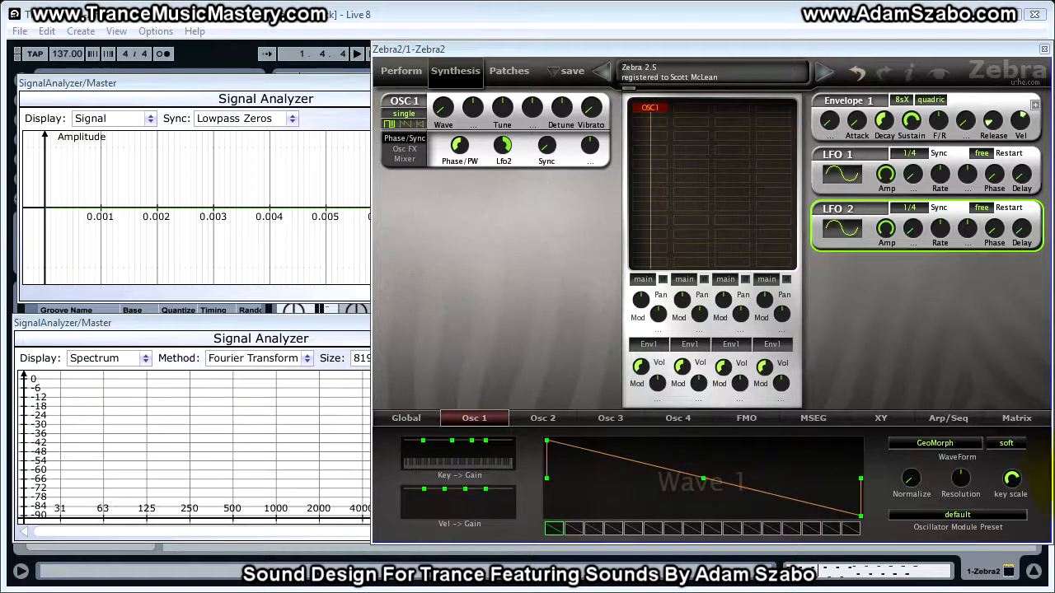
pyautogui.click(888, 230)
pyautogui.press('space')
pyautogui.moveTo(889, 231); pyautogui.dragTo(910, 357)
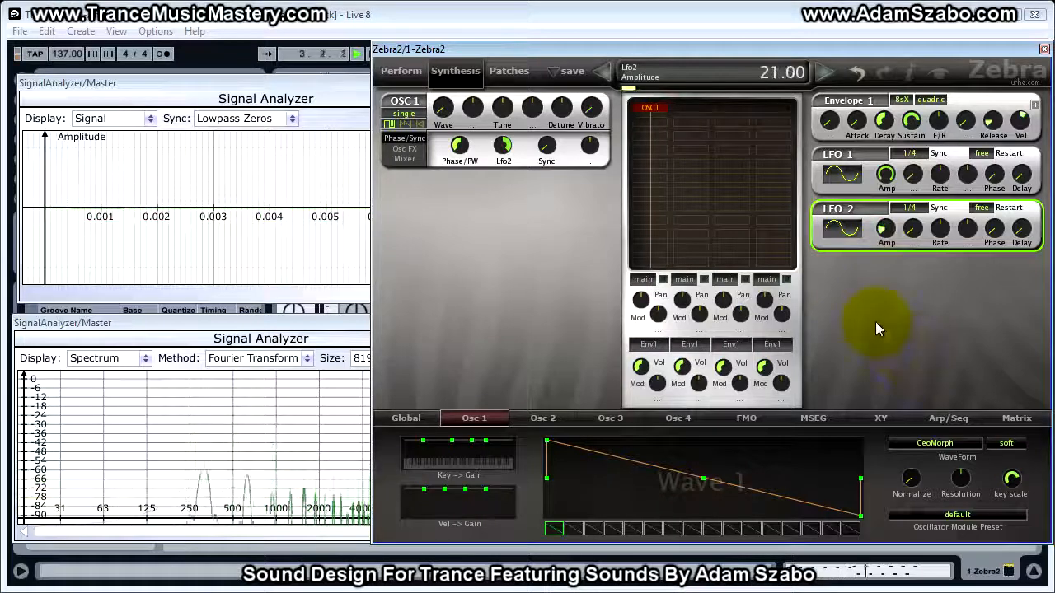
# Set LFO2's sync rate to 1/8
pyautogui.press('space')
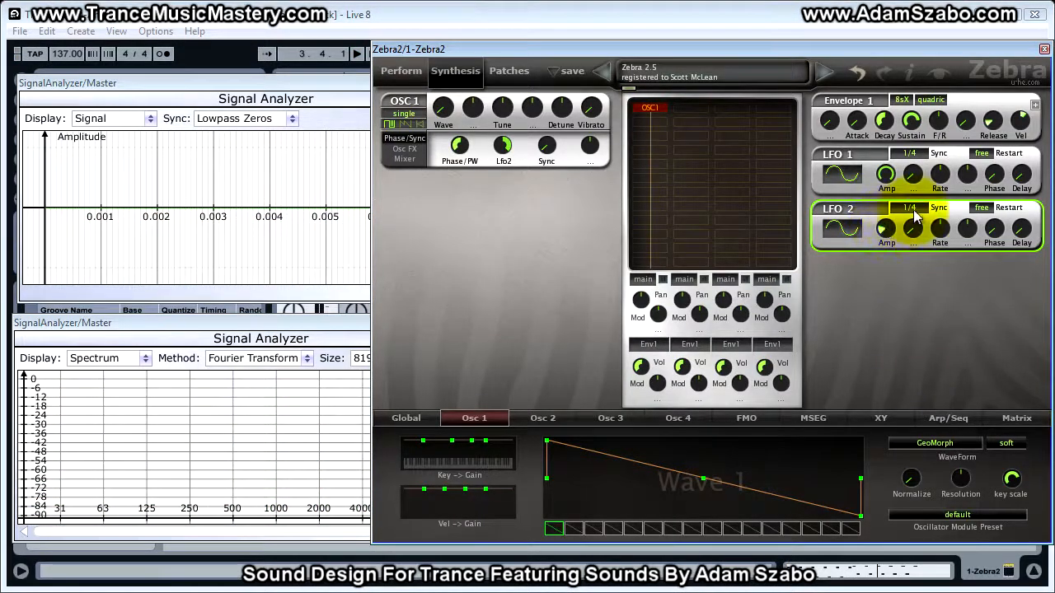
pyautogui.click(910, 209)
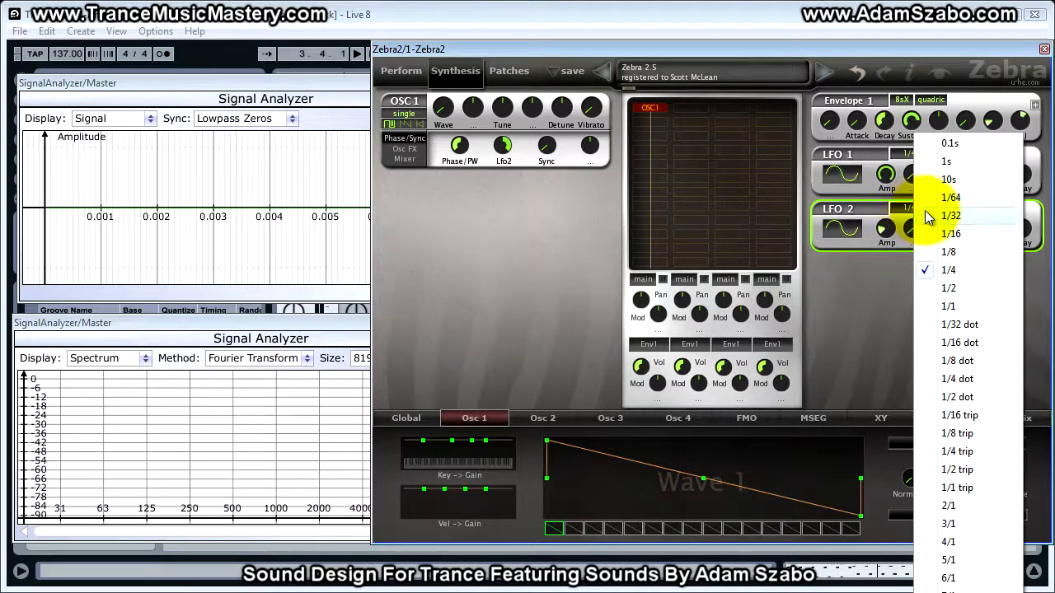
pyautogui.click(869, 293)
pyautogui.press('space')
pyautogui.click(910, 211)
pyautogui.click(938, 250)
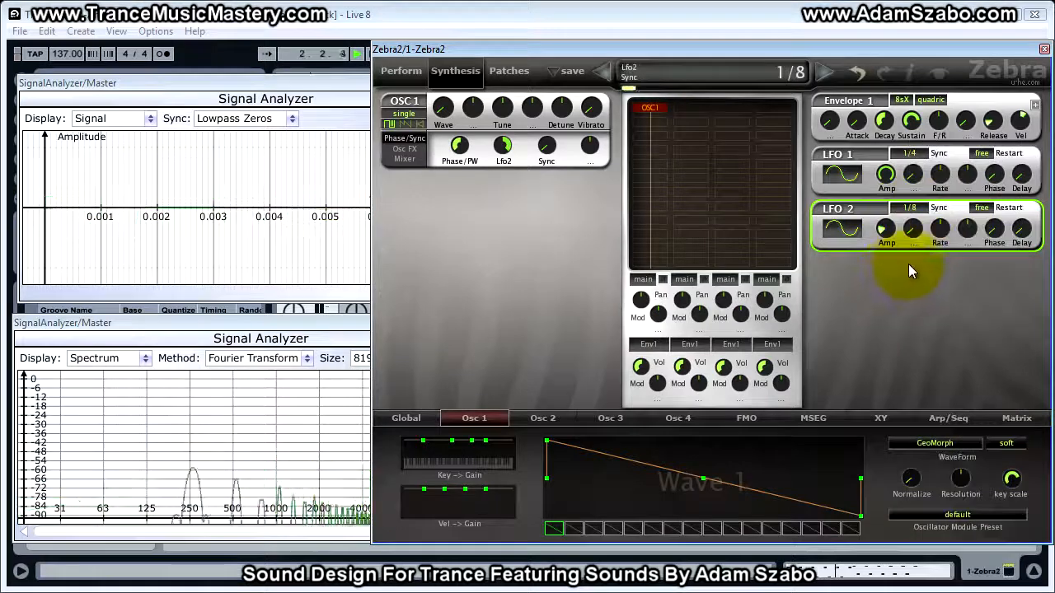
# Set LFO2's waveform to triangle and switch its restart mode from free to gate
pyautogui.click(852, 231)
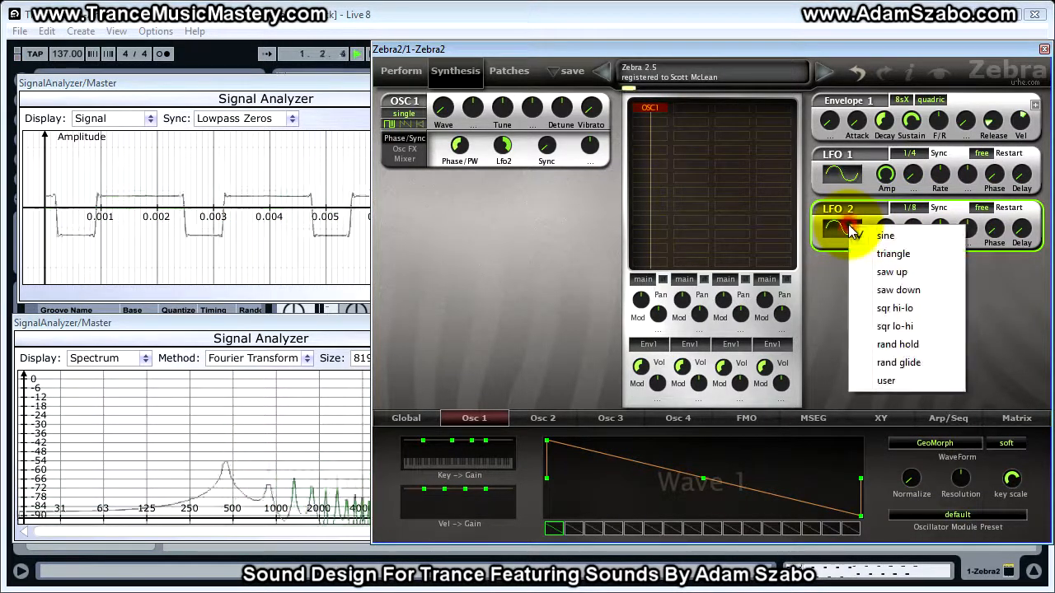
pyautogui.click(892, 255)
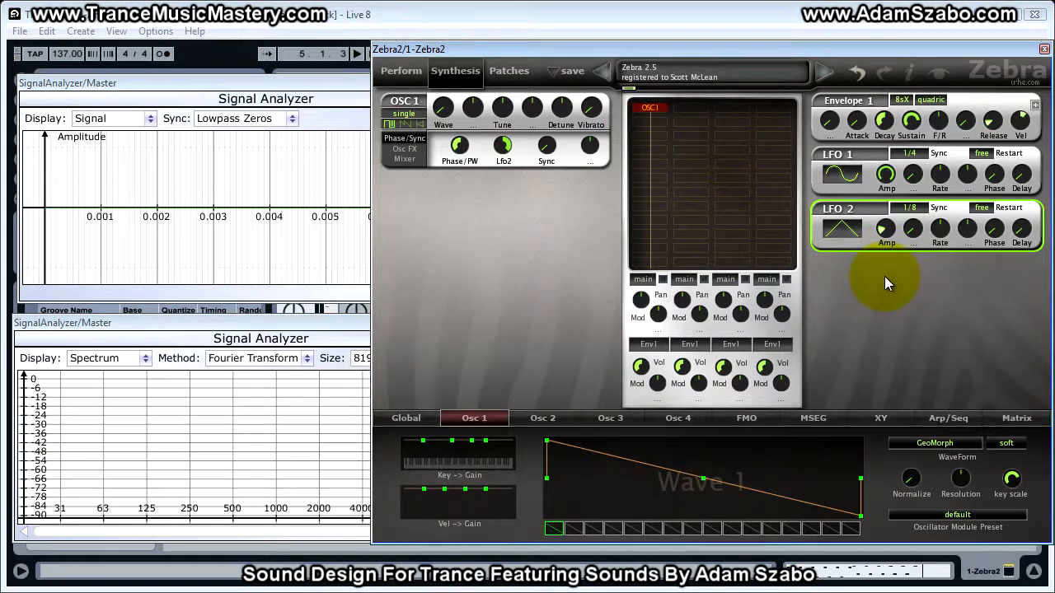
pyautogui.click(988, 211)
pyautogui.click(995, 262)
pyautogui.press('space')
pyautogui.click(985, 211)
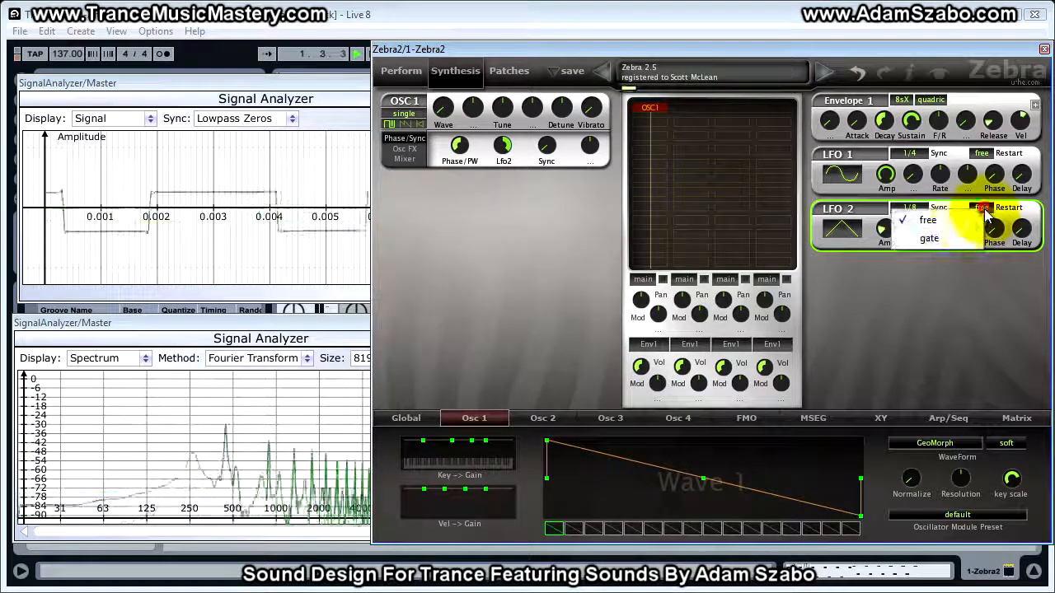
pyautogui.click(927, 240)
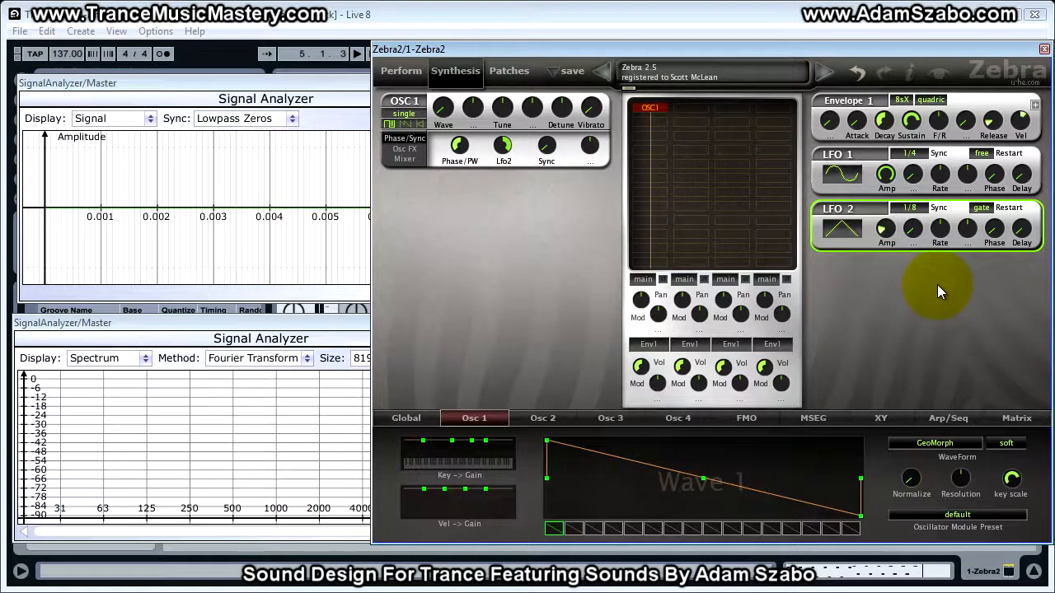
# Open OSC1's mixer page and turn the oscillator volume up
pyautogui.click(404, 158)
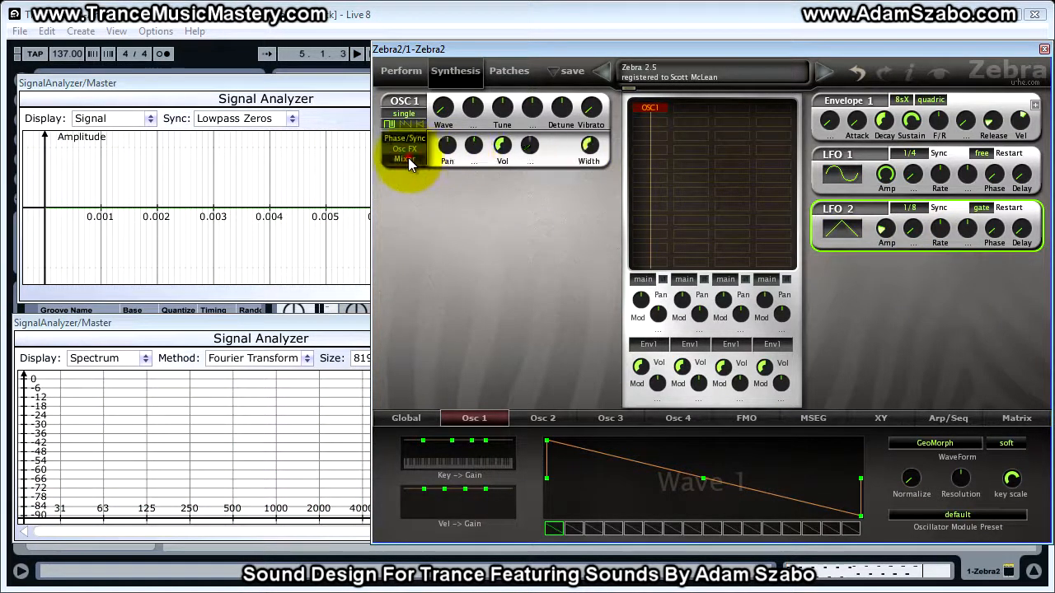
pyautogui.click(503, 148)
pyautogui.moveTo(503, 149); pyautogui.dragTo(497, 56)
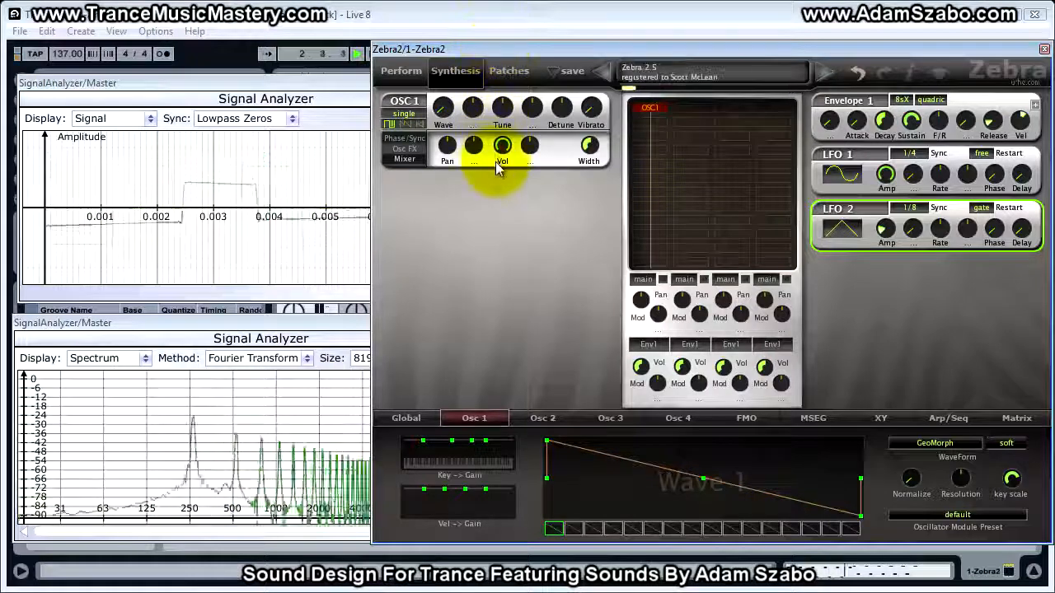
# Sweep OSC1's Width knob down and up while auditioning the sound
pyautogui.click(593, 153)
pyautogui.moveTo(593, 153); pyautogui.dragTo(594, 275)
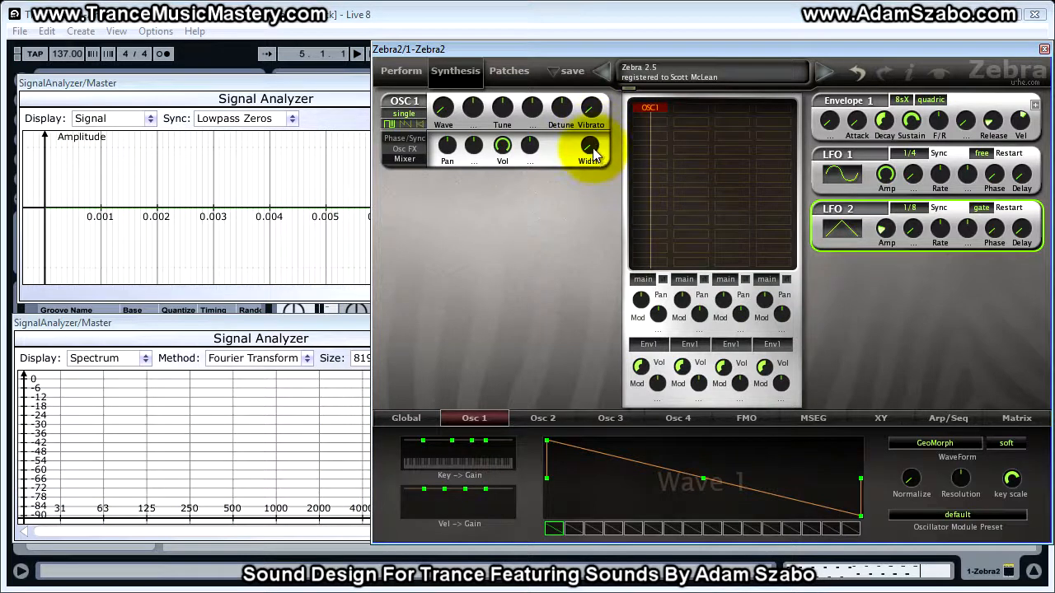
pyautogui.moveTo(591, 155); pyautogui.dragTo(575, 33)
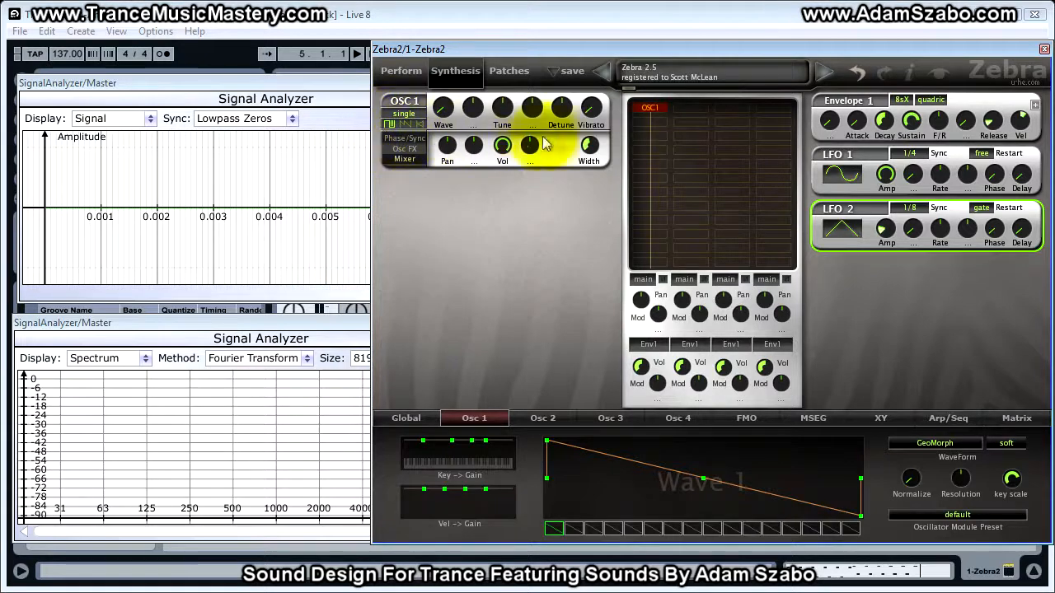
pyautogui.press('space')
pyautogui.moveTo(590, 151); pyautogui.dragTo(588, 36)
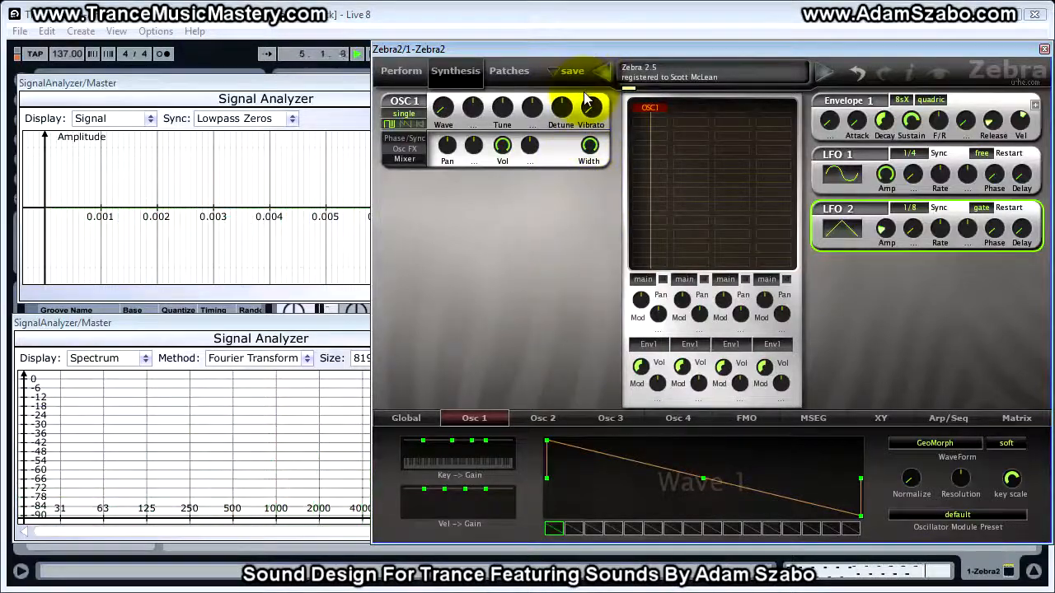
pyautogui.moveTo(589, 145); pyautogui.dragTo(523, 303)
pyautogui.press('space')
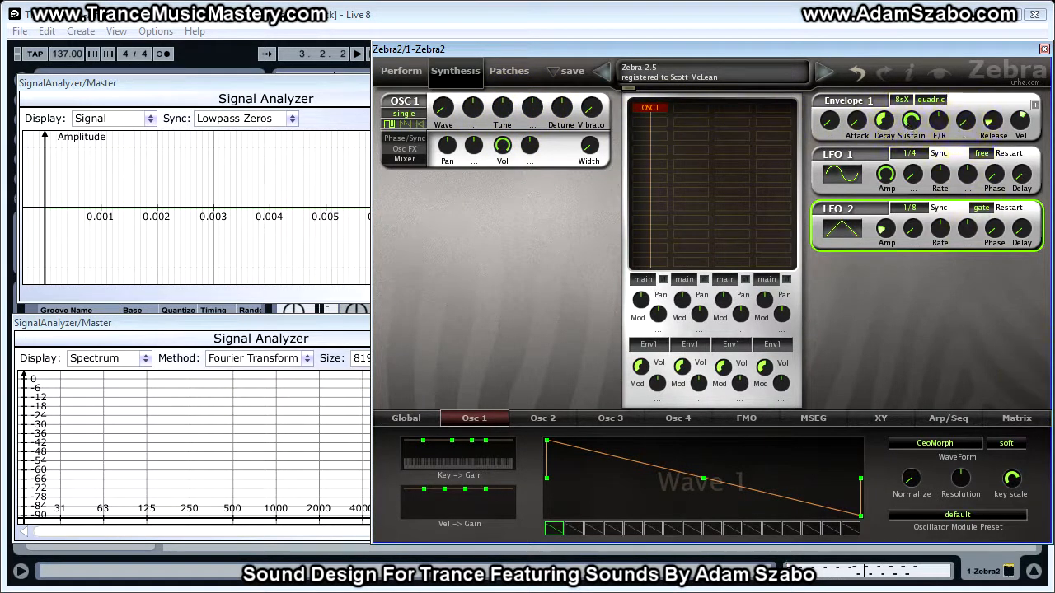
# Set Envelope 1's sustain to 0.00 and lower its decay slightly
pyautogui.click(912, 121)
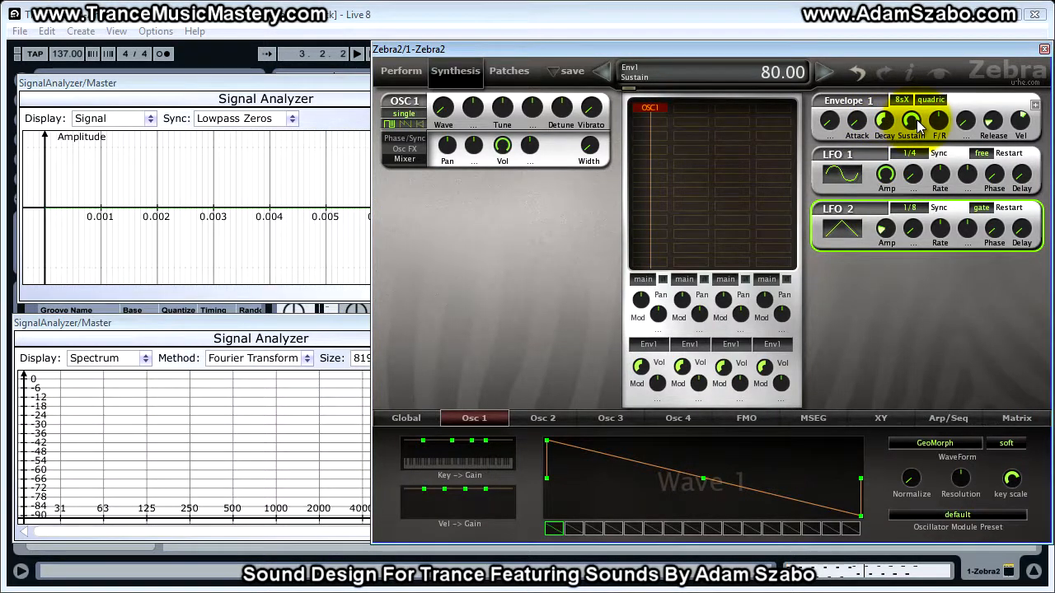
pyautogui.moveTo(915, 125); pyautogui.dragTo(895, 262)
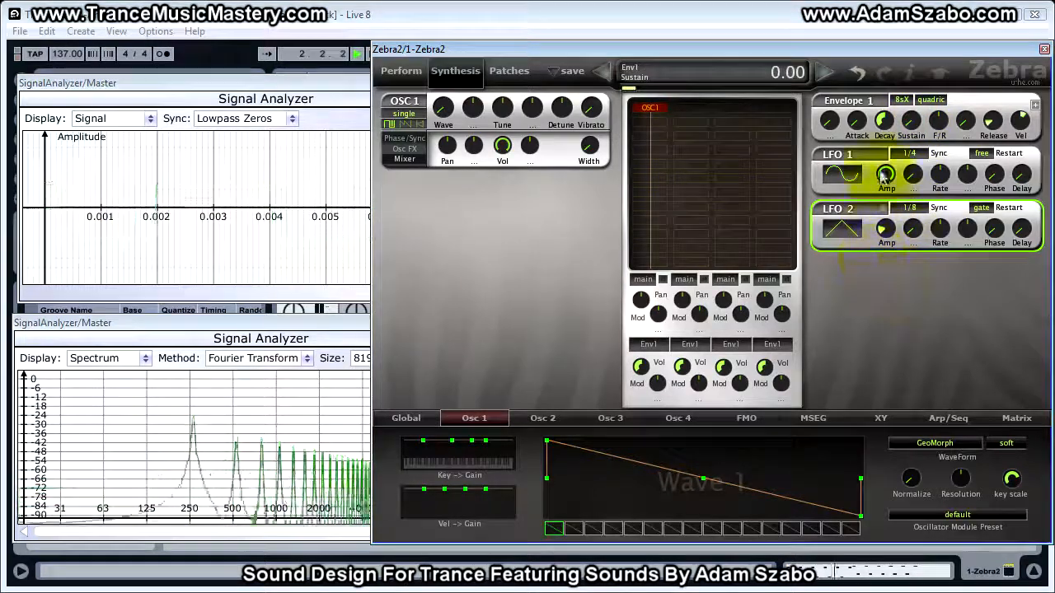
pyautogui.moveTo(884, 121)
pyautogui.mouseDown()
pyautogui.moveTo(888, 146)
pyautogui.moveTo(883, 137)
pyautogui.mouseUp()
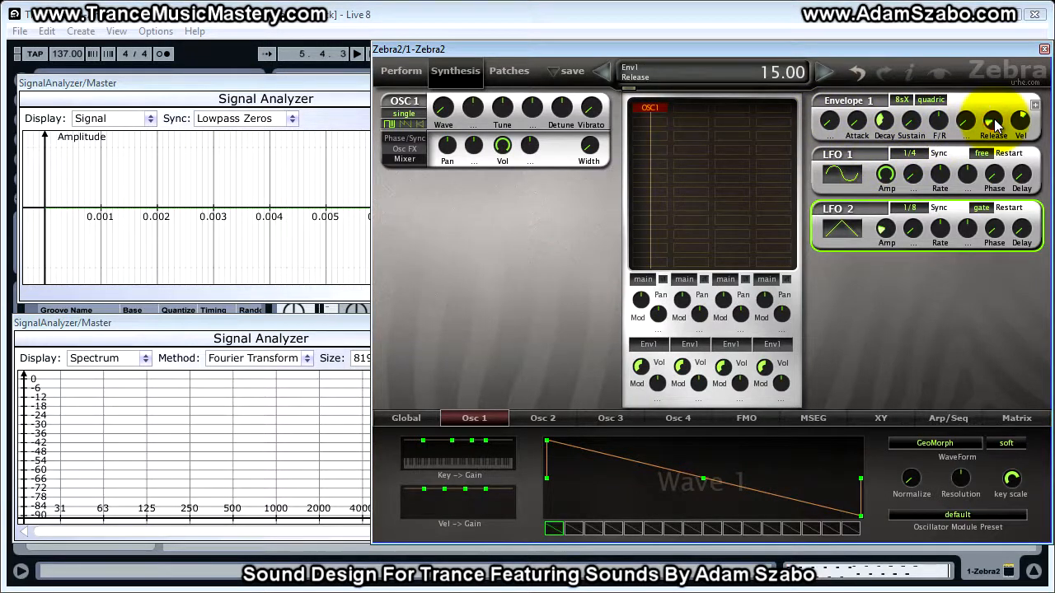
# Raise Envelope 1's release and lower its velocity amount
pyautogui.moveTo(996, 125); pyautogui.dragTo(980, 64)
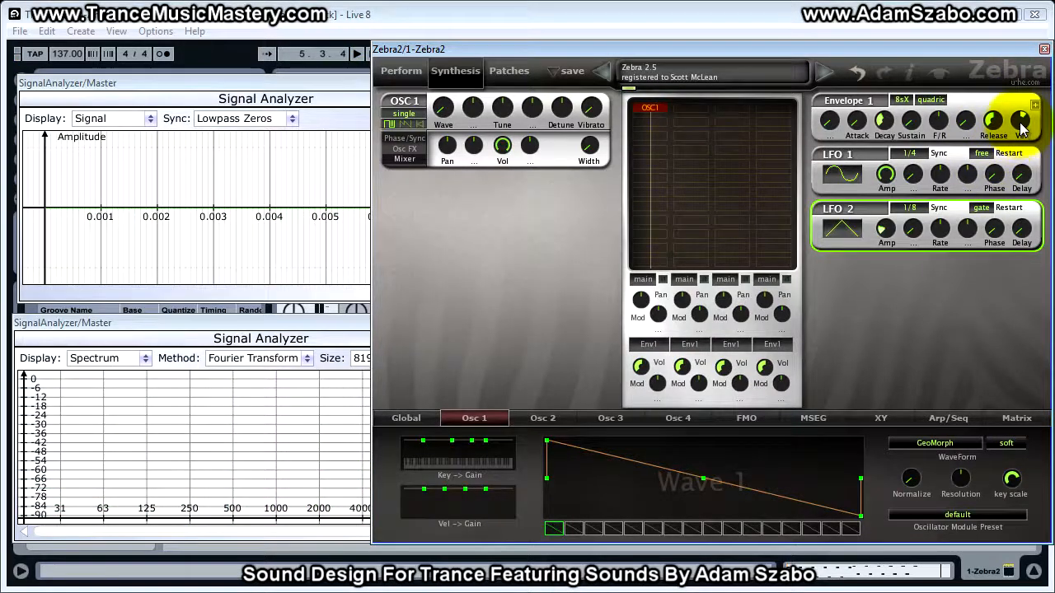
pyautogui.press('space')
pyautogui.moveTo(1022, 125); pyautogui.dragTo(1019, 144)
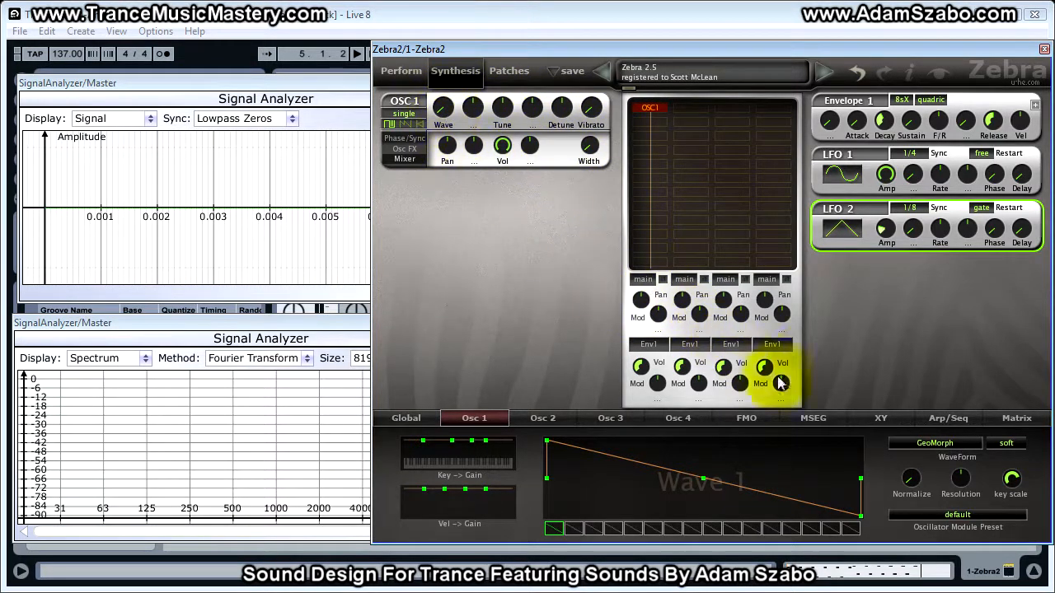
# Assign Lfo1 as OSC1's tune modulation source and nudge its depth up from 1.00
pyautogui.click(523, 114)
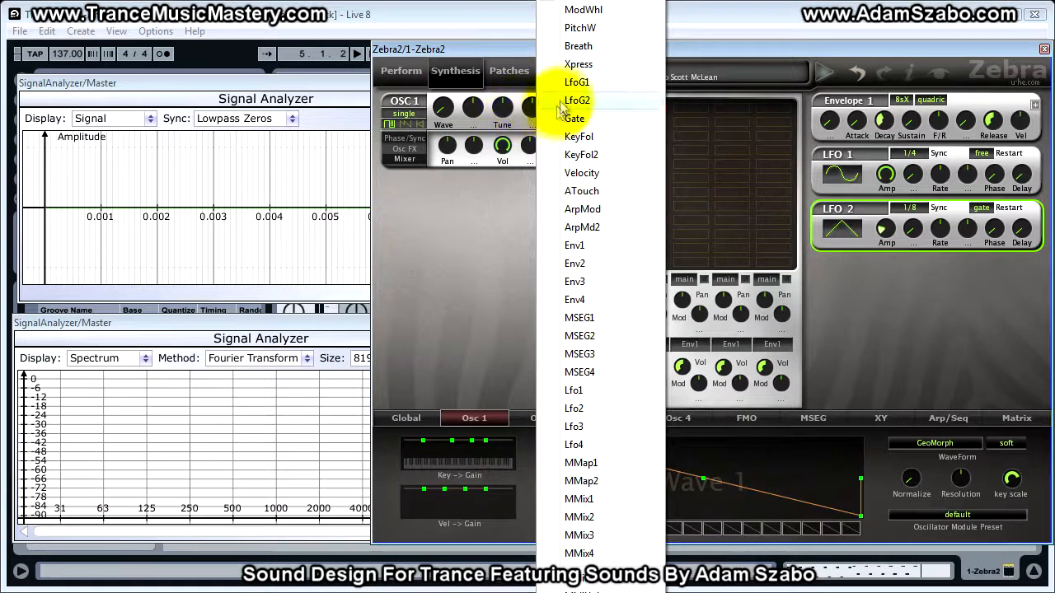
pyautogui.click(574, 389)
pyautogui.click(531, 112)
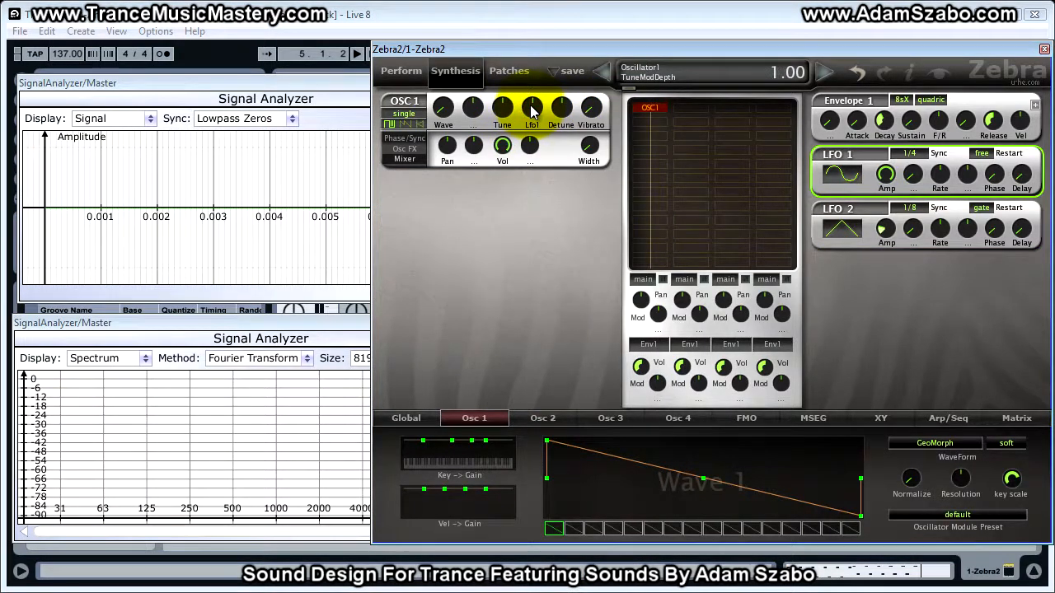
pyautogui.press('space')
pyautogui.moveTo(532, 110); pyautogui.dragTo(531, 103)
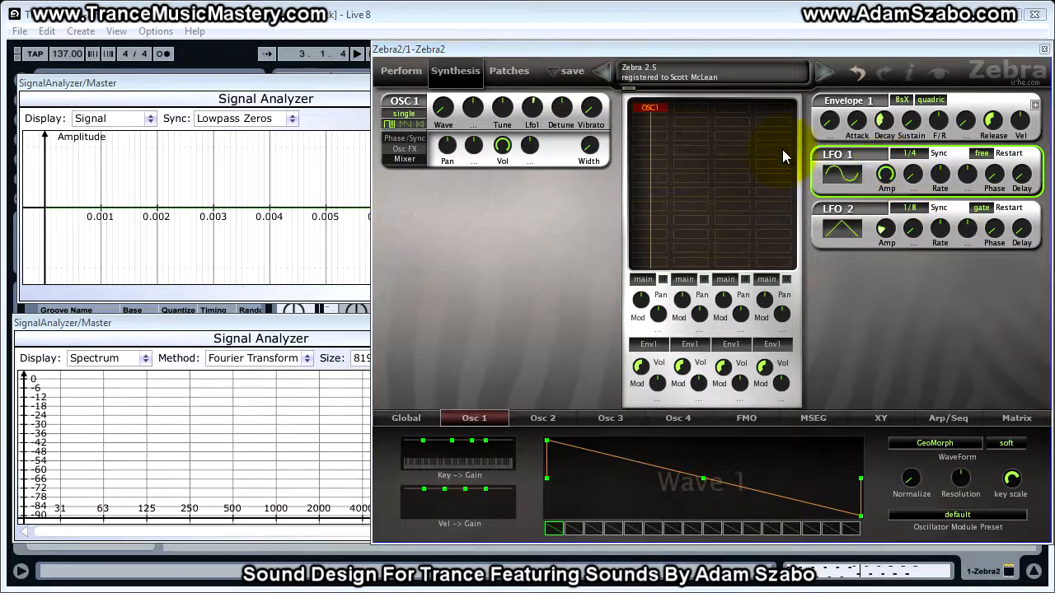
# Lower LFO1's amplitude while auditioning the sound
pyautogui.click(887, 174)
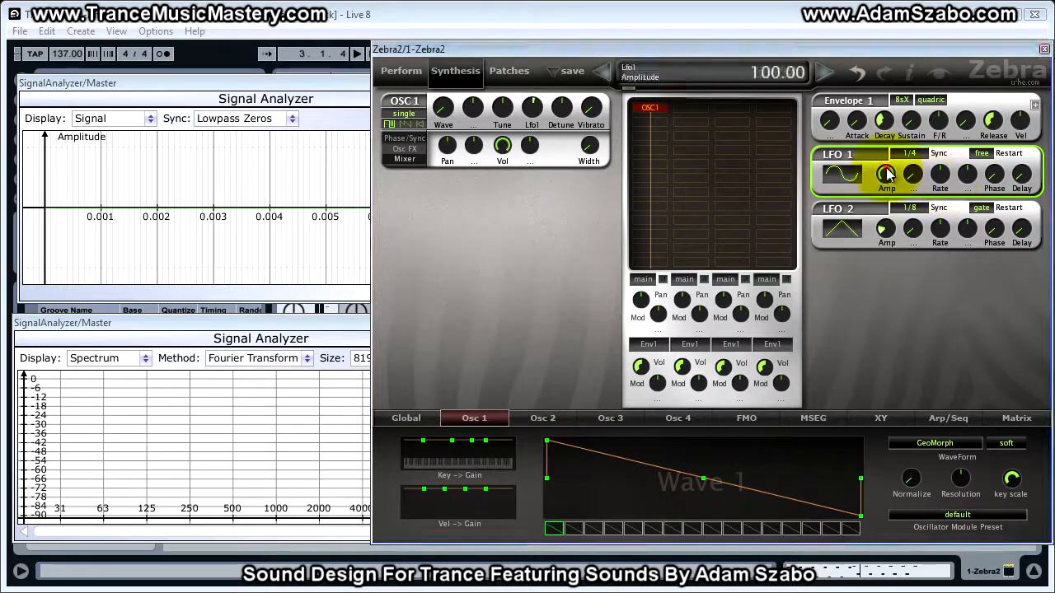
pyautogui.press('space')
pyautogui.moveTo(887, 174); pyautogui.dragTo(886, 326)
pyautogui.press('space')
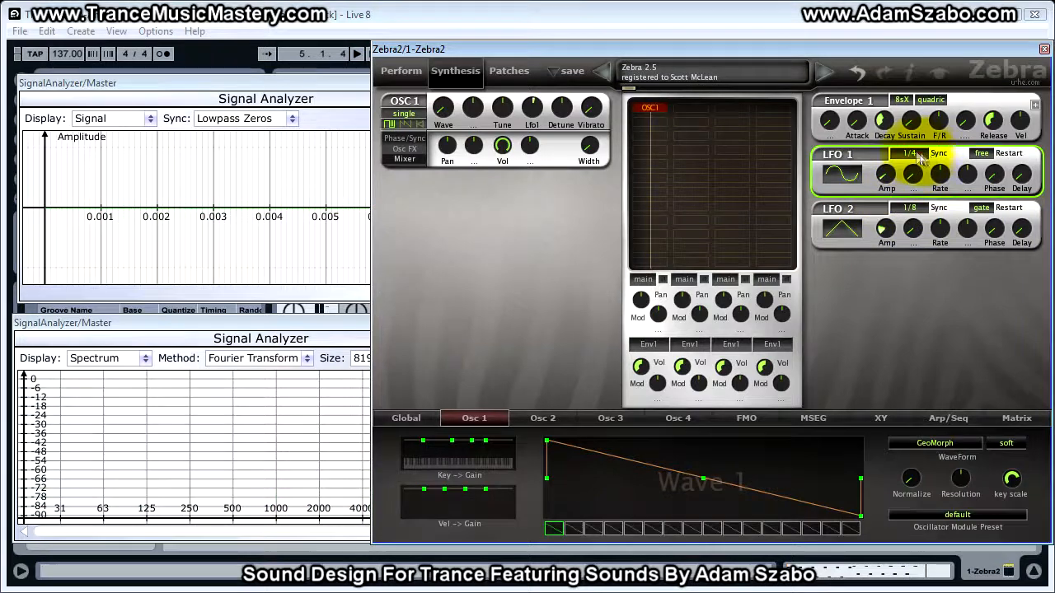
# Set LFO1's sync rate to 1/8
pyautogui.click(910, 155)
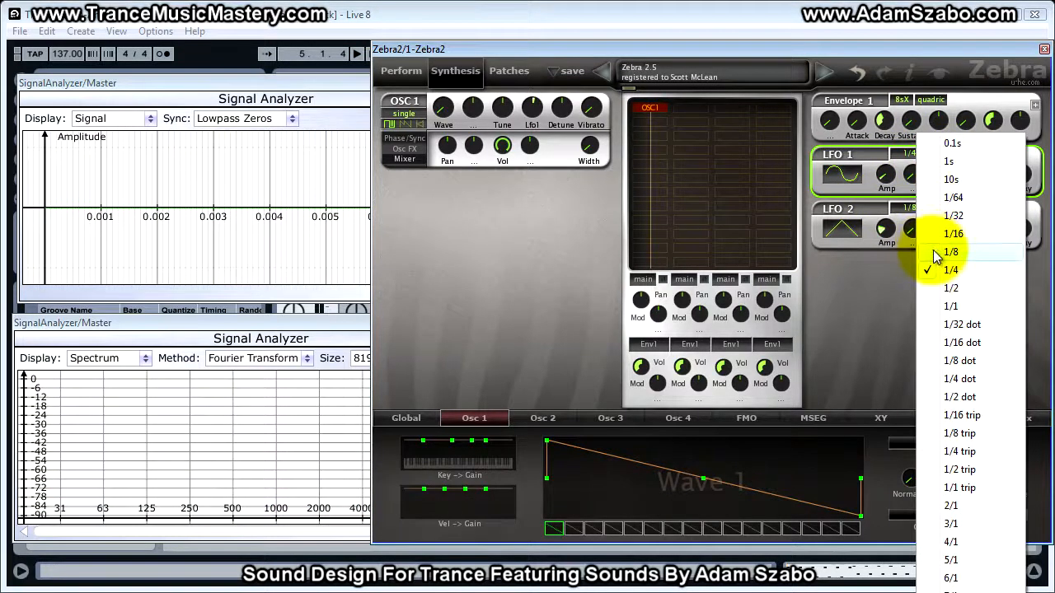
pyautogui.click(938, 257)
pyautogui.press('space')
pyautogui.click(910, 154)
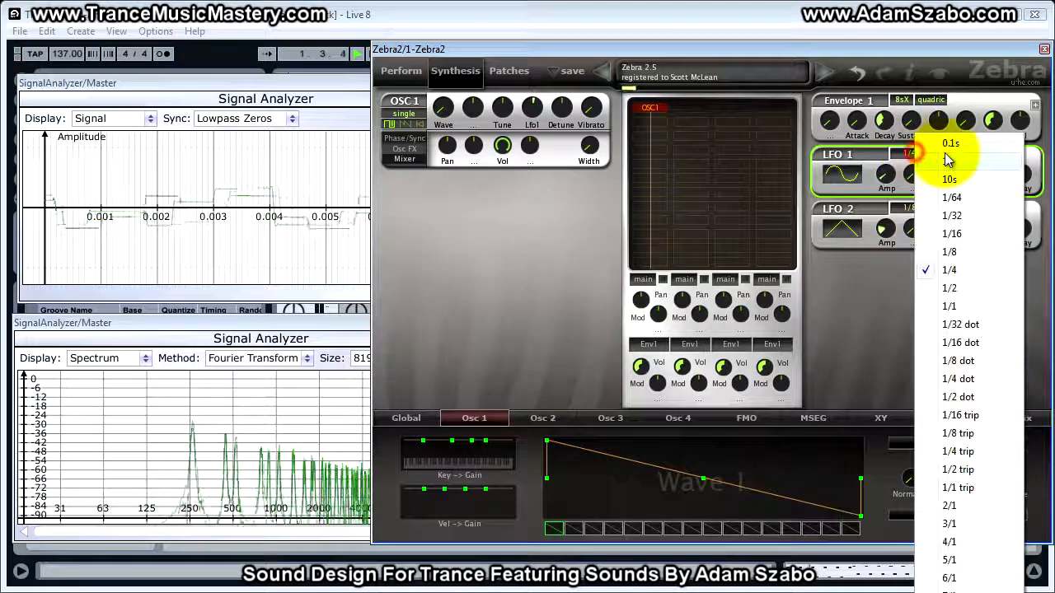
pyautogui.click(948, 252)
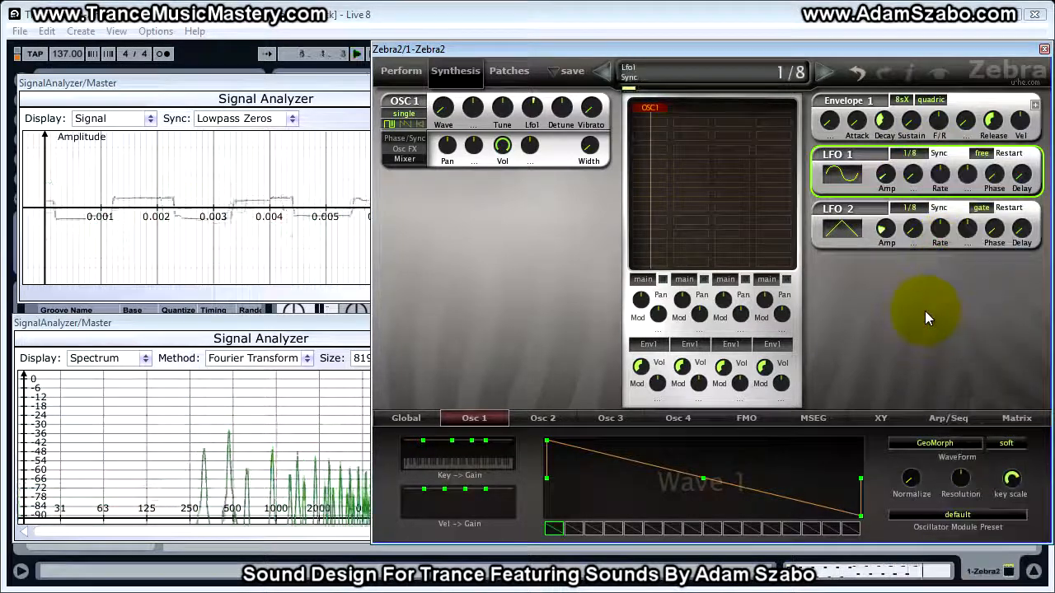
# Set LFO1's waveform to triangle
pyautogui.click(843, 178)
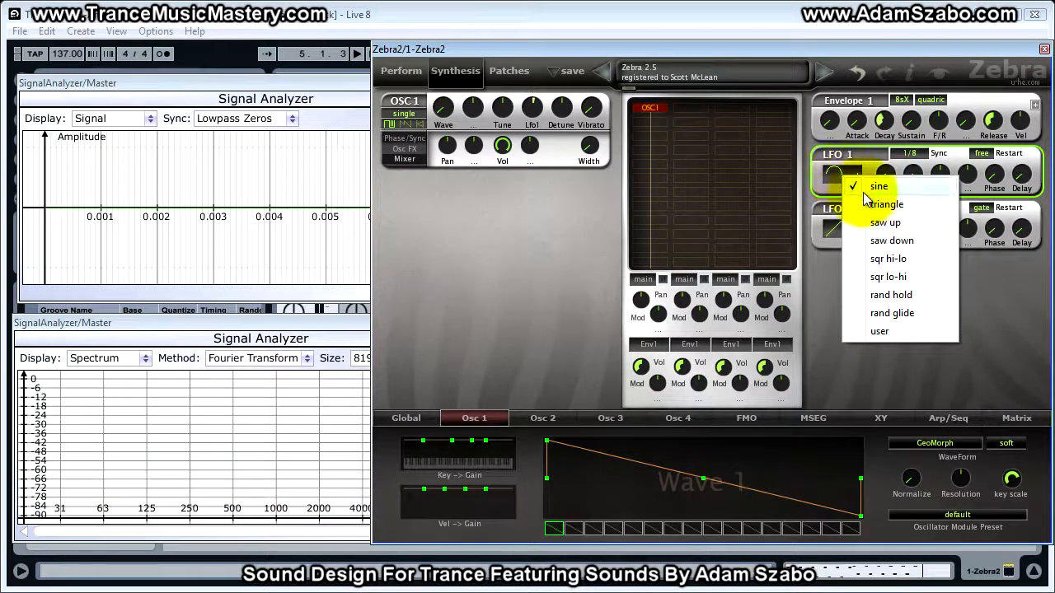
pyautogui.click(805, 253)
pyautogui.press('space')
pyautogui.click(832, 173)
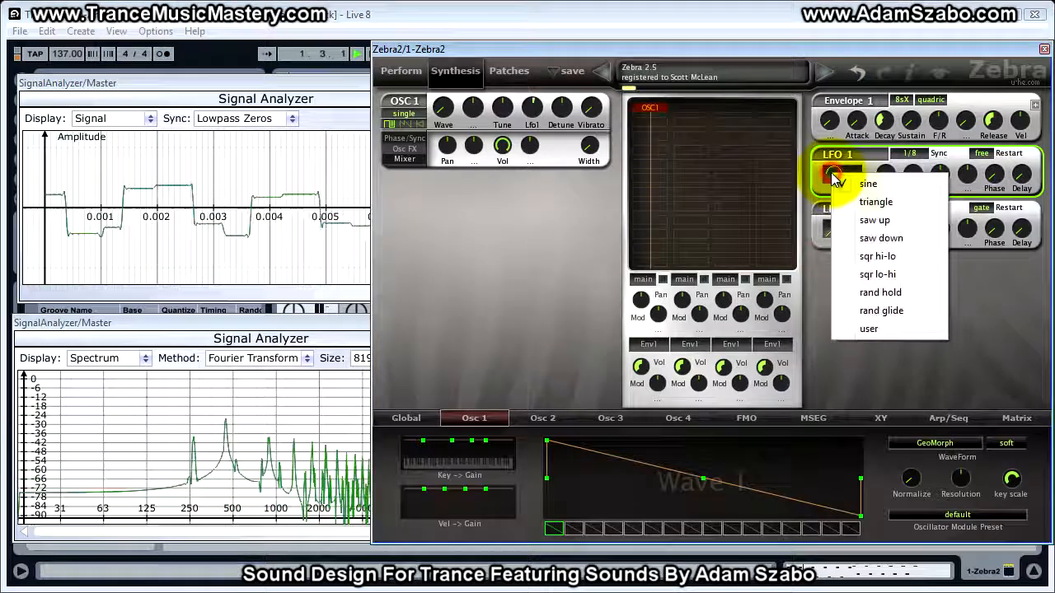
pyautogui.click(887, 203)
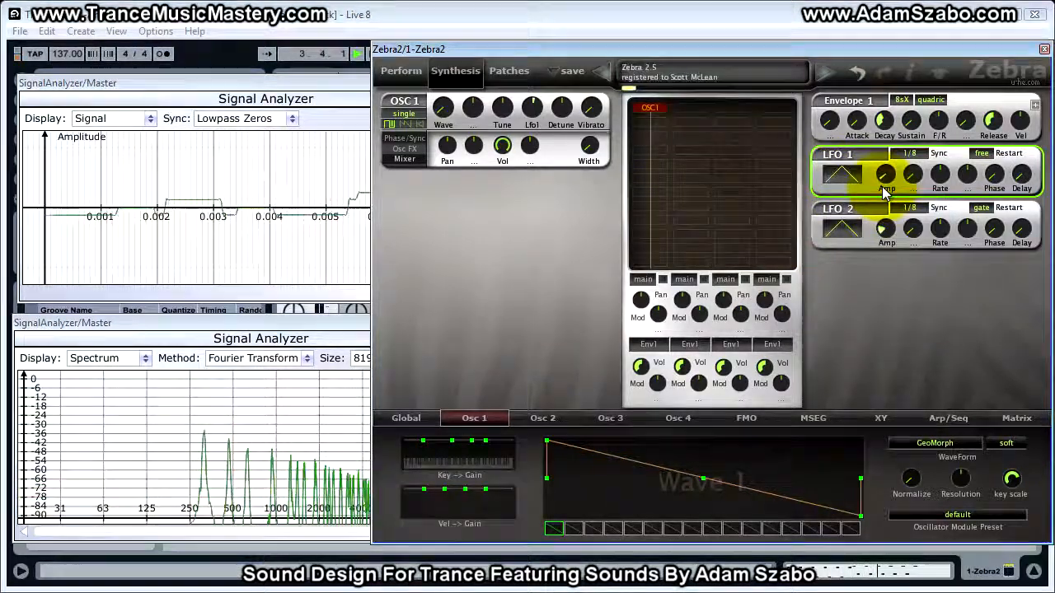
pyautogui.click(1025, 178)
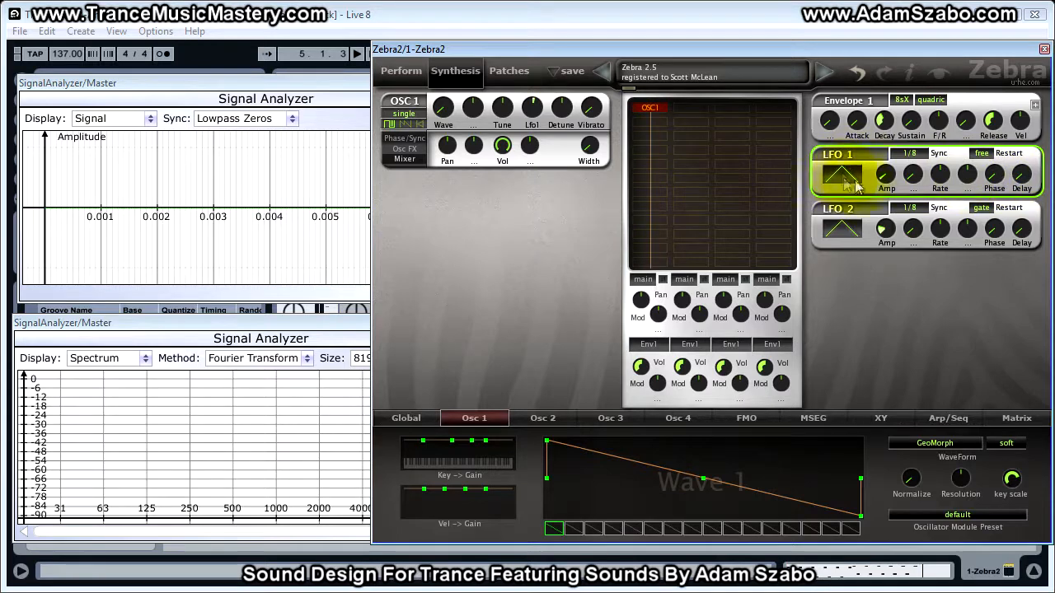
# Raise LFO1's delay while auditioning the sound
pyautogui.click(1024, 175)
pyautogui.press('space')
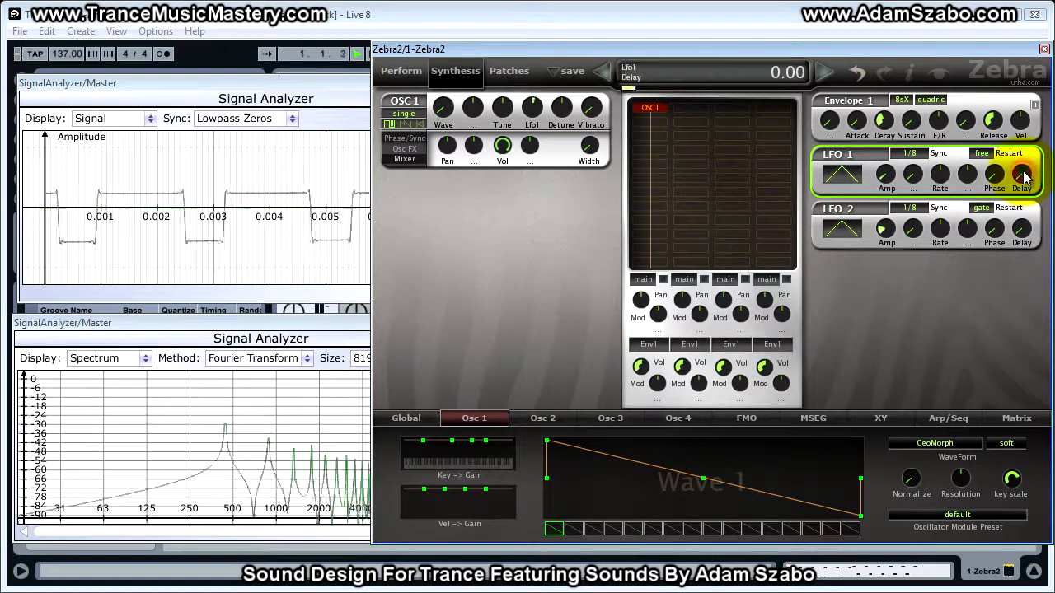
pyautogui.moveTo(1023, 177); pyautogui.dragTo(1021, 158)
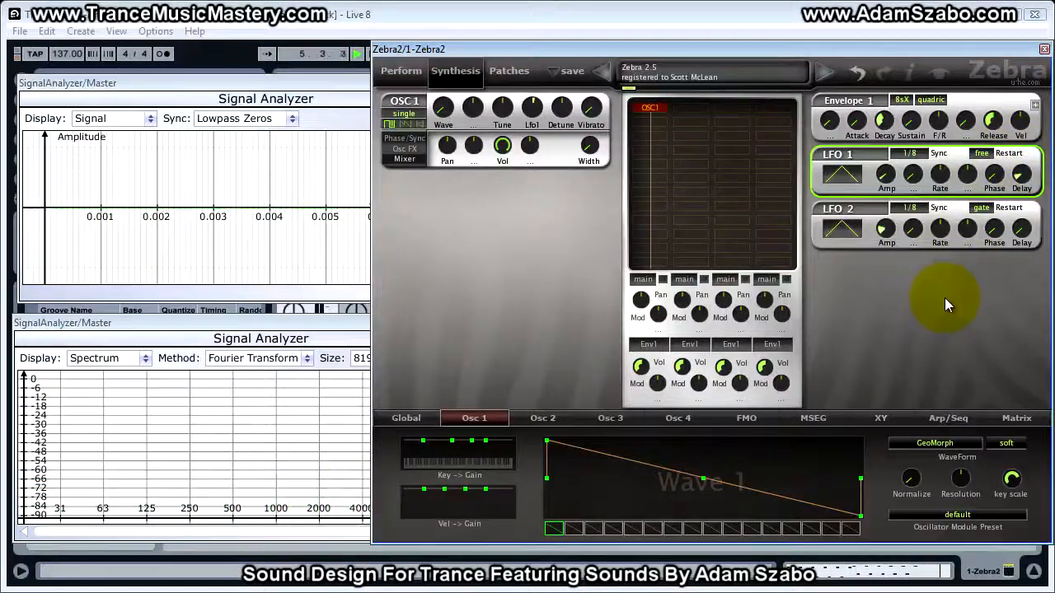
pyautogui.press('space')
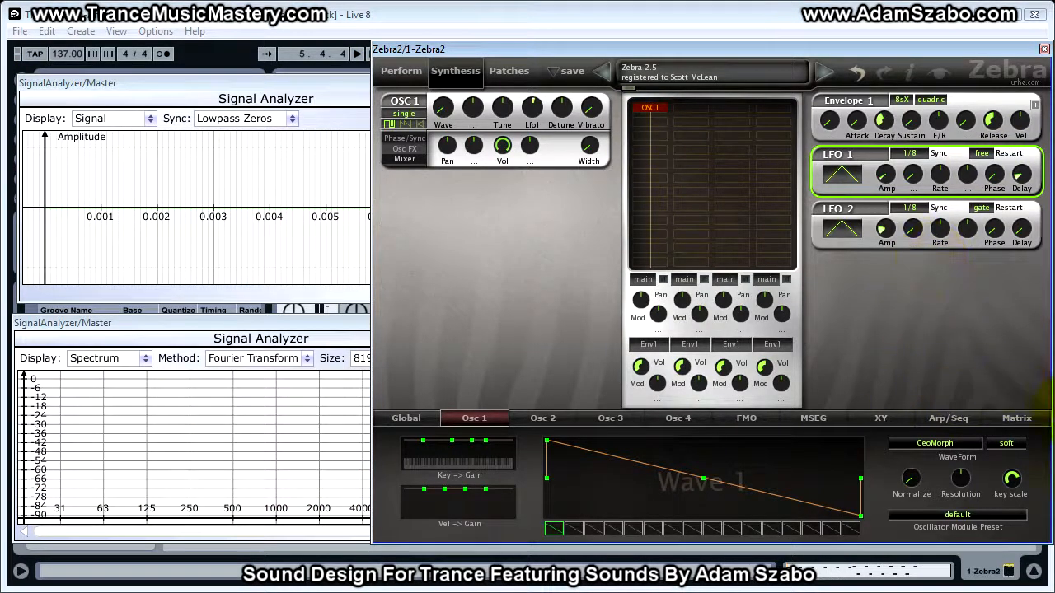
# Insert VCF1 after OSC1, set its filter type to LP MidDrive and lower its cutoff
pyautogui.click(648, 124)
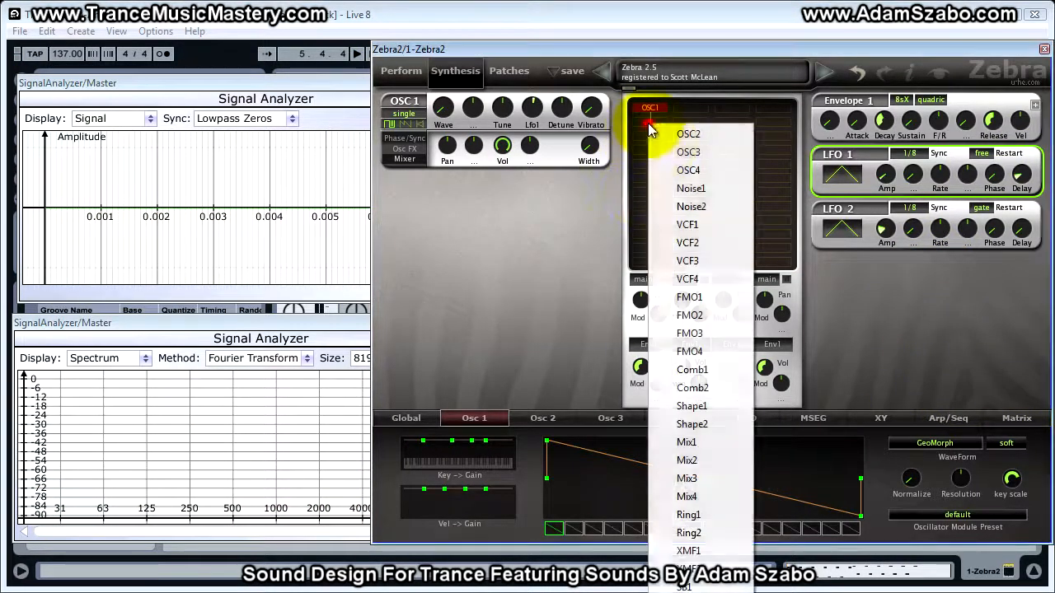
pyautogui.click(699, 226)
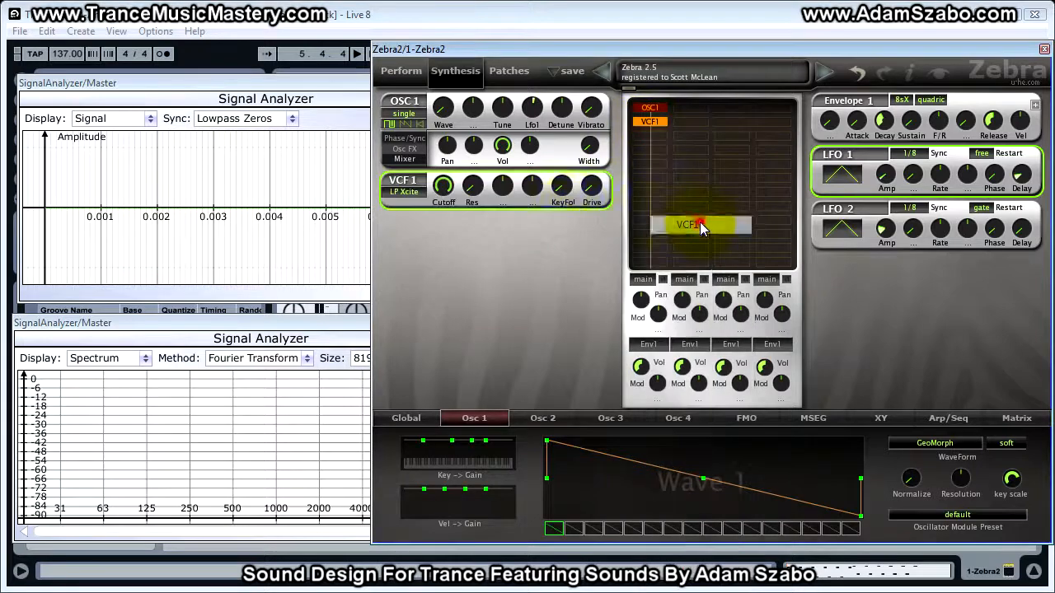
pyautogui.click(401, 193)
pyautogui.click(429, 238)
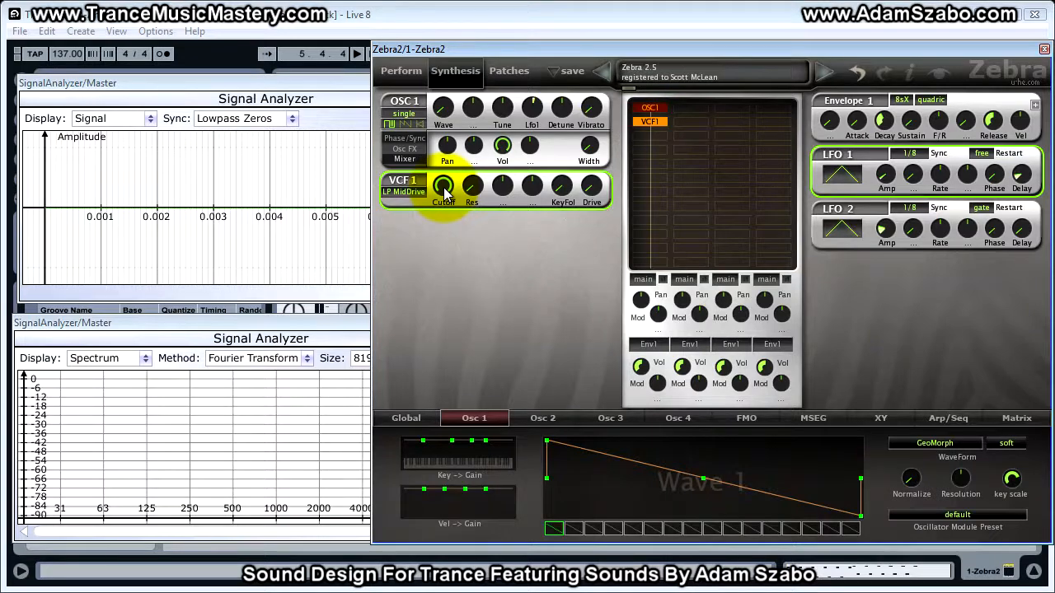
pyautogui.moveTo(444, 189); pyautogui.dragTo(428, 252)
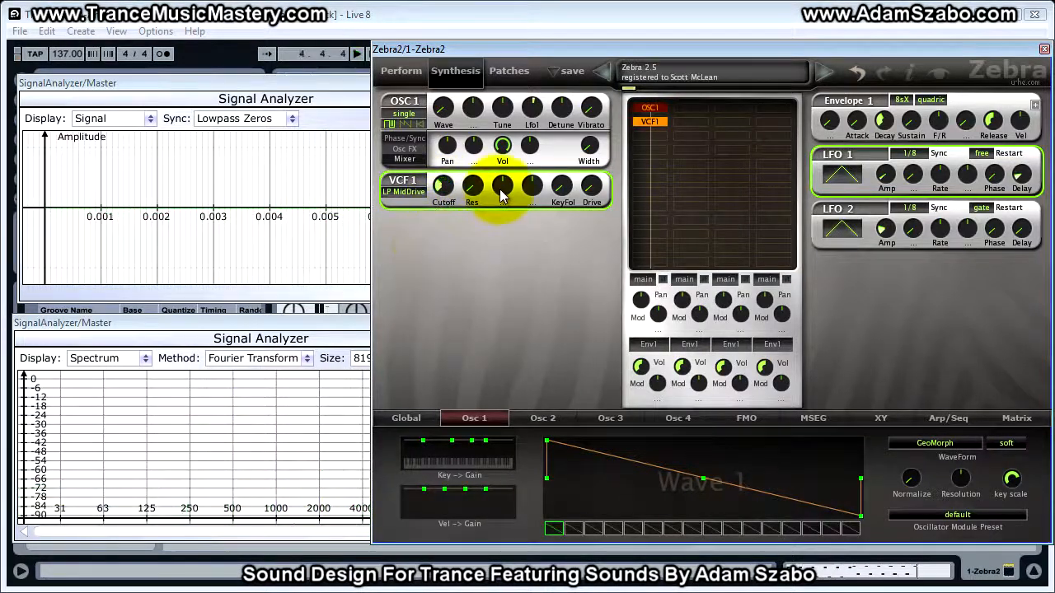
# Assign Env2 as VCF1's cutoff modulation source and set its depth to 66.00 while auditioning
pyautogui.click(502, 191)
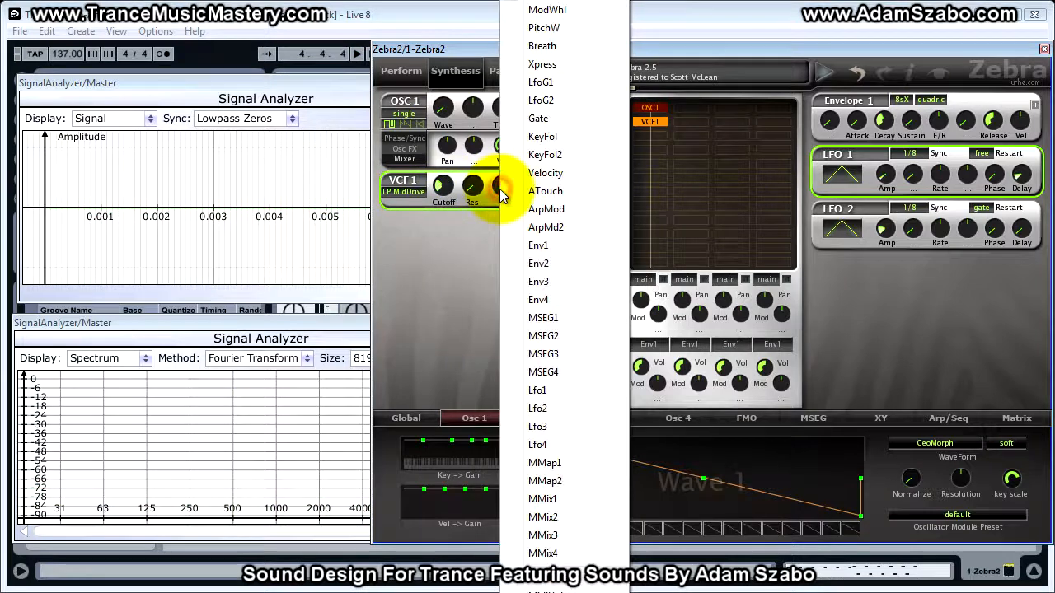
pyautogui.click(531, 264)
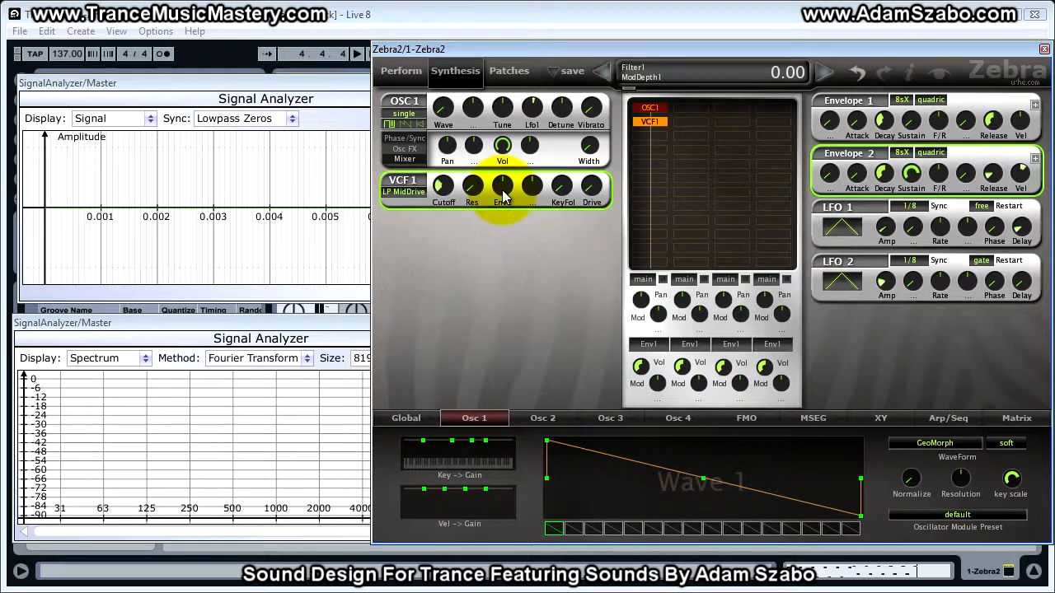
pyautogui.press('space')
pyautogui.moveTo(505, 195); pyautogui.dragTo(505, 167)
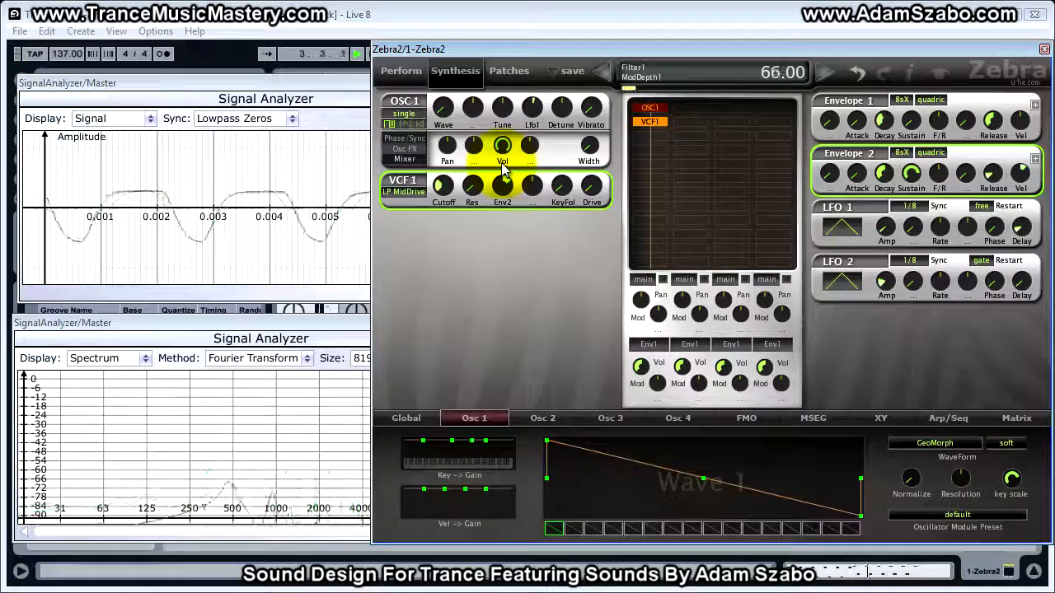
pyautogui.press('space')
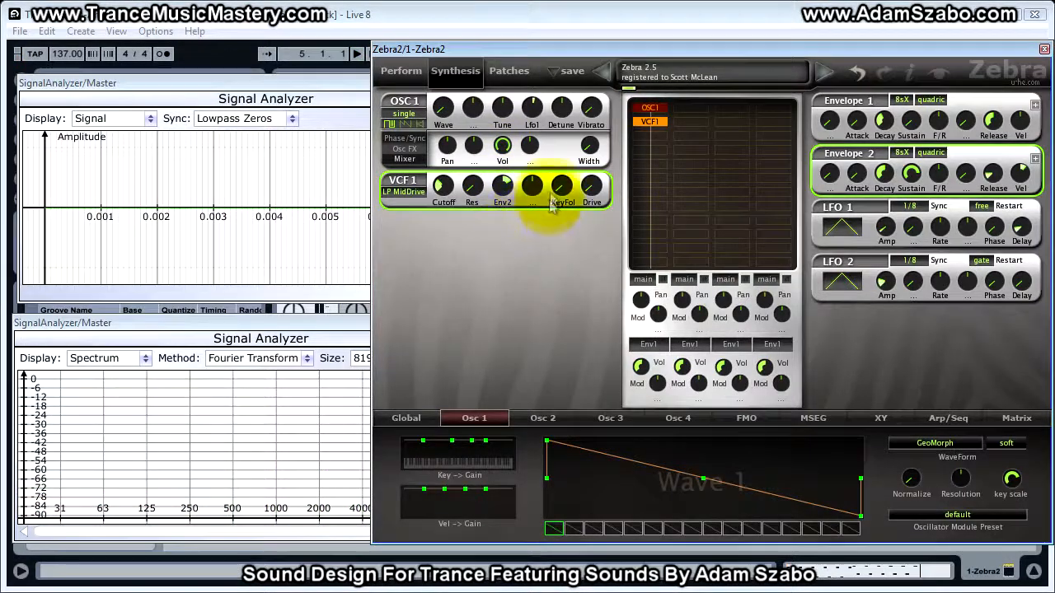
# Set VCF1's key follow to 9.00 and raise its drive slightly while auditioning
pyautogui.click(562, 193)
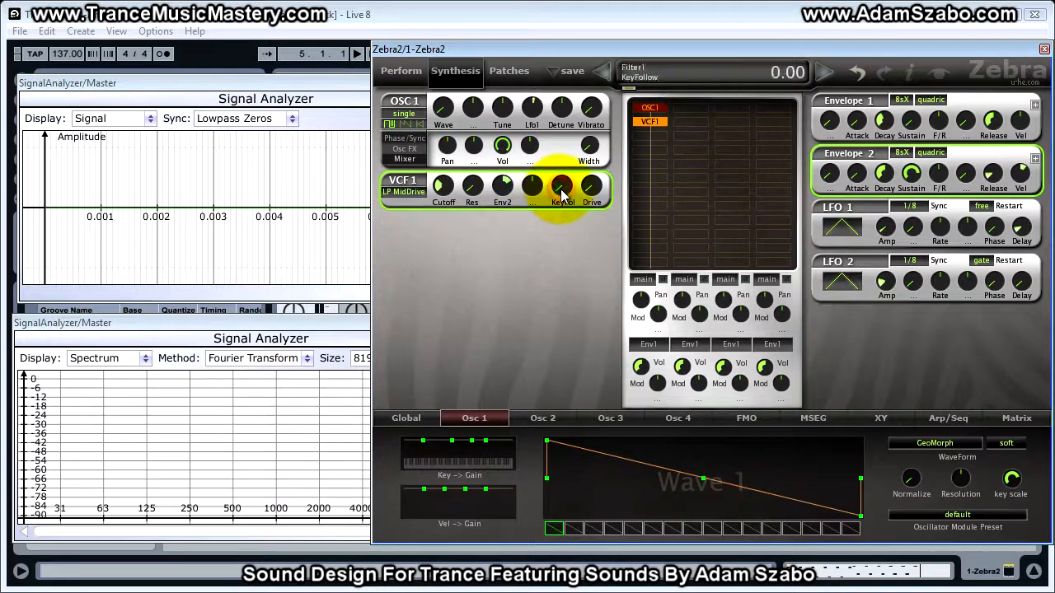
pyautogui.press('space')
pyautogui.moveTo(562, 193); pyautogui.dragTo(561, 179)
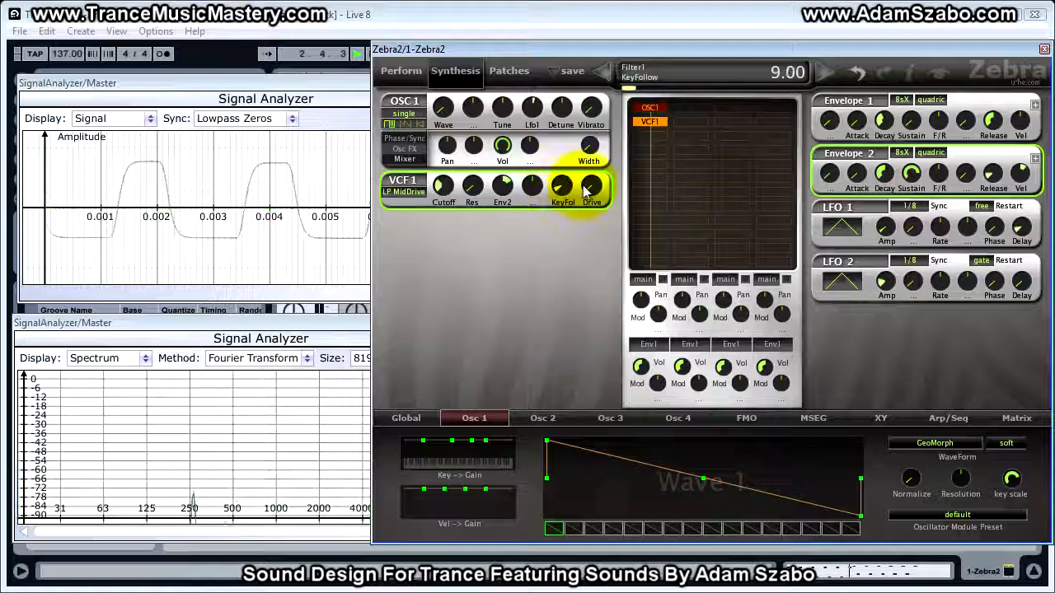
pyautogui.press('space')
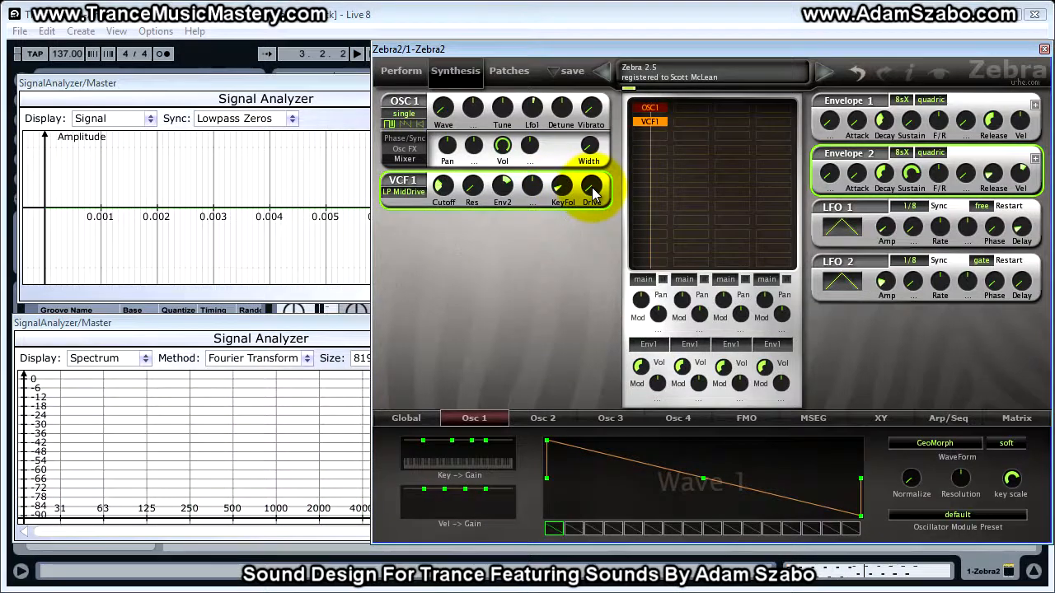
pyautogui.click(594, 192)
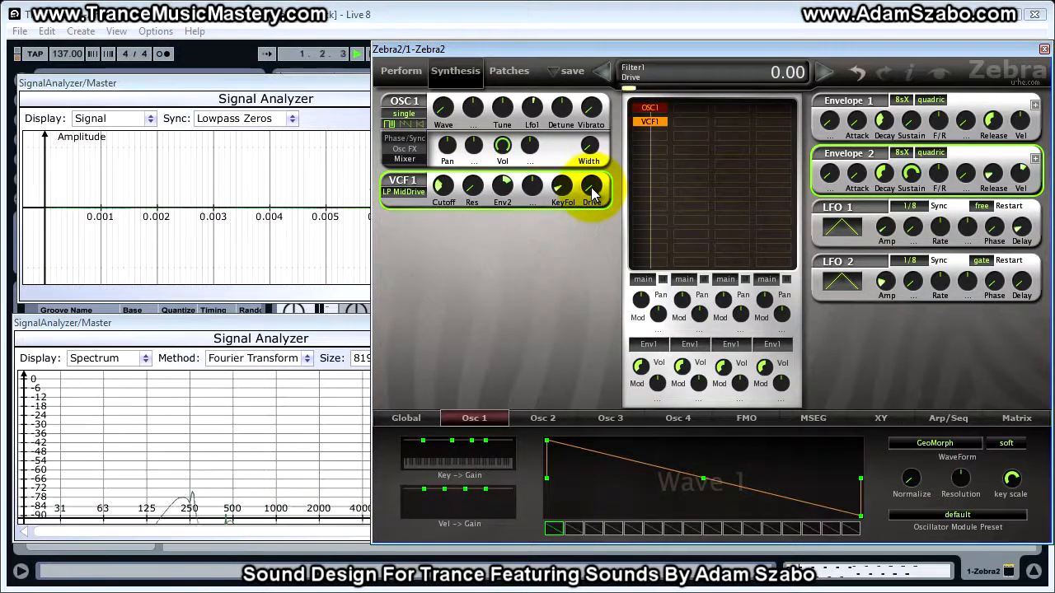
pyautogui.moveTo(591, 192); pyautogui.dragTo(594, 183)
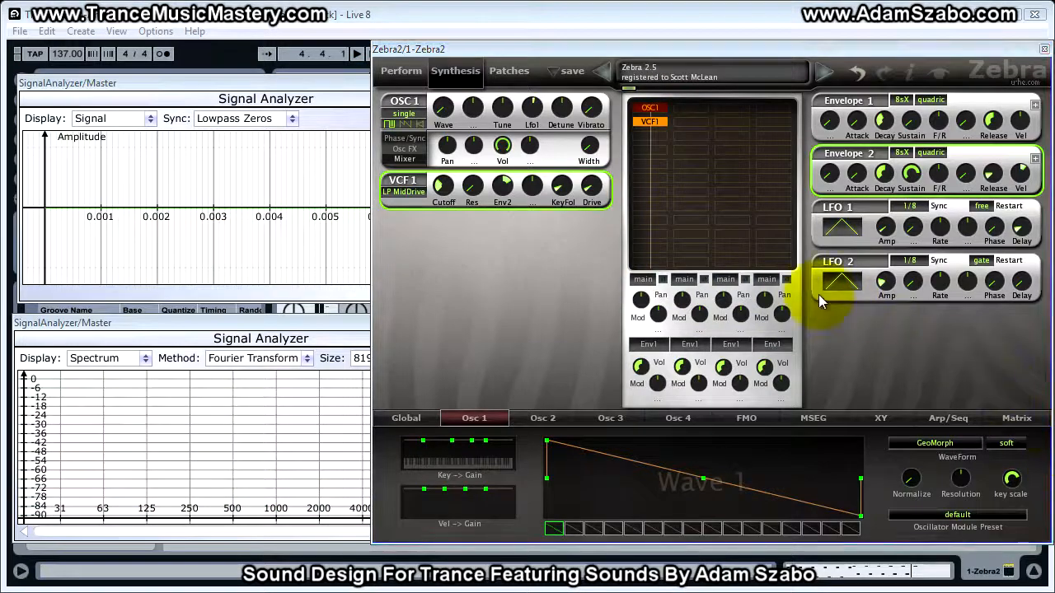
# Lower Envelope 2's sustain and decay
pyautogui.click(911, 175)
pyautogui.moveTo(912, 175); pyautogui.dragTo(911, 324)
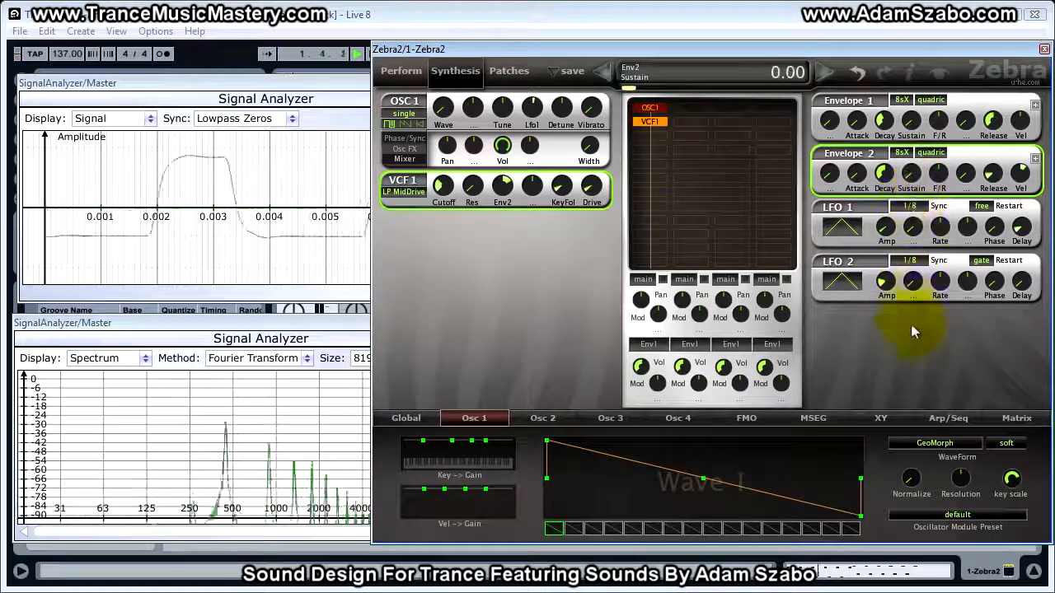
pyautogui.click(890, 181)
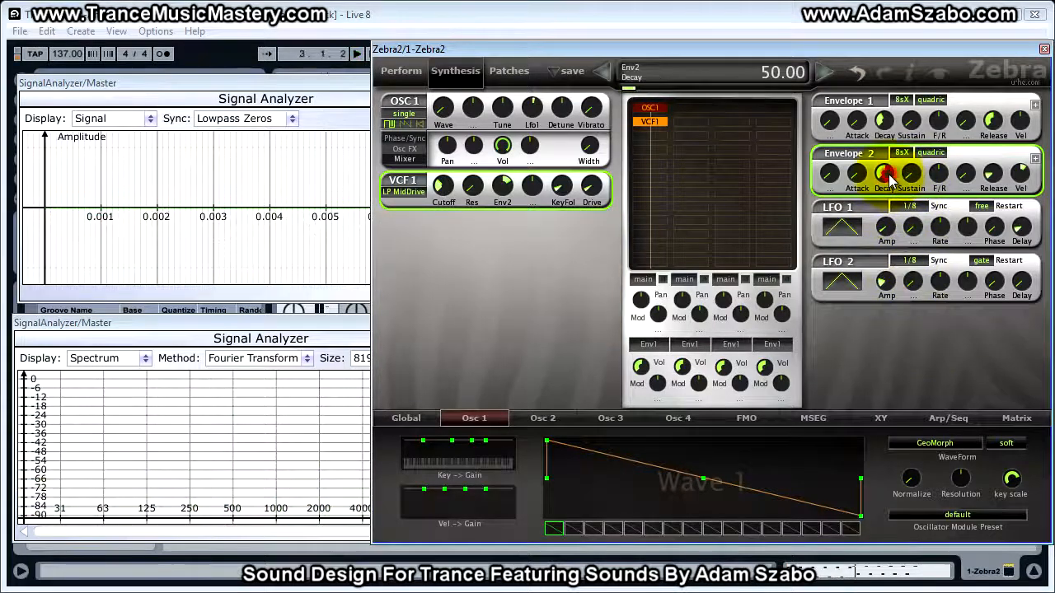
pyautogui.moveTo(890, 178); pyautogui.dragTo(890, 206)
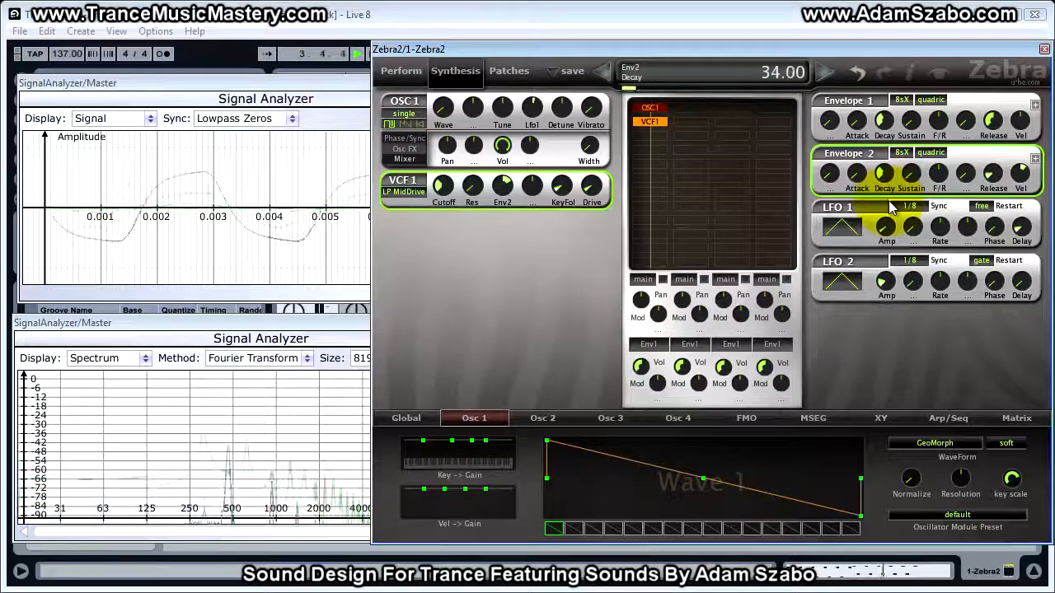
# Raise Envelope 2's release and lower its velocity amount
pyautogui.click(999, 182)
pyautogui.moveTo(999, 181); pyautogui.dragTo(993, 119)
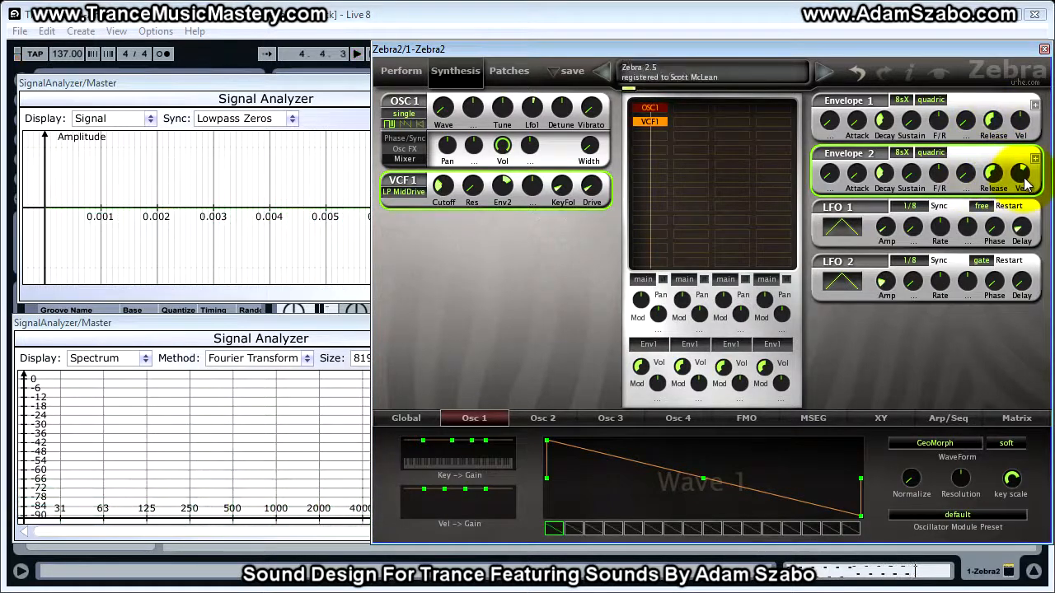
pyautogui.moveTo(1022, 181); pyautogui.dragTo(1022, 196)
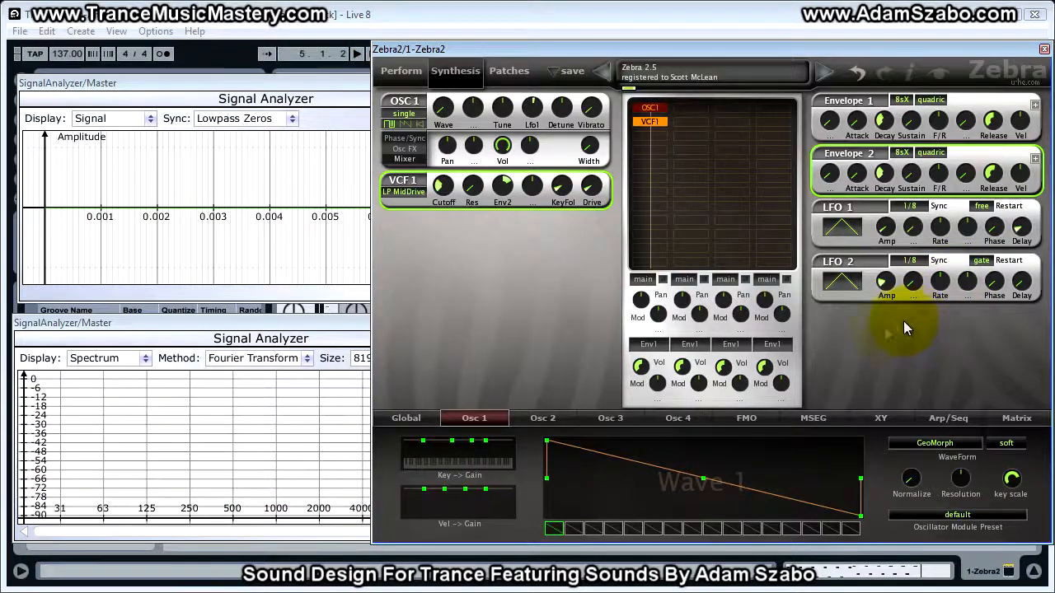
# Open the Global page and insert EQ1 into the first effects slot
pyautogui.click(844, 280)
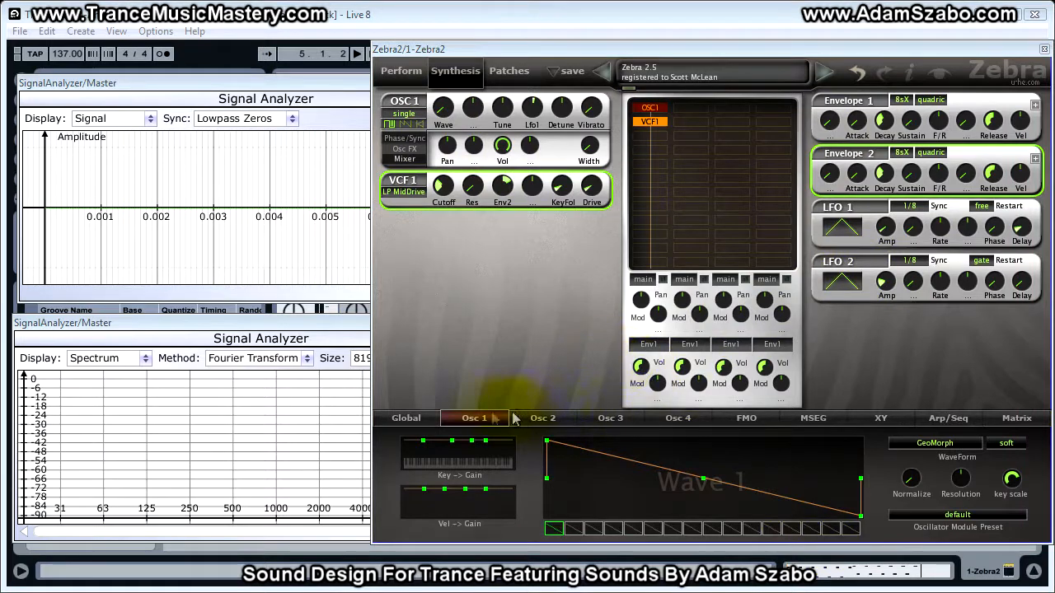
pyautogui.click(415, 420)
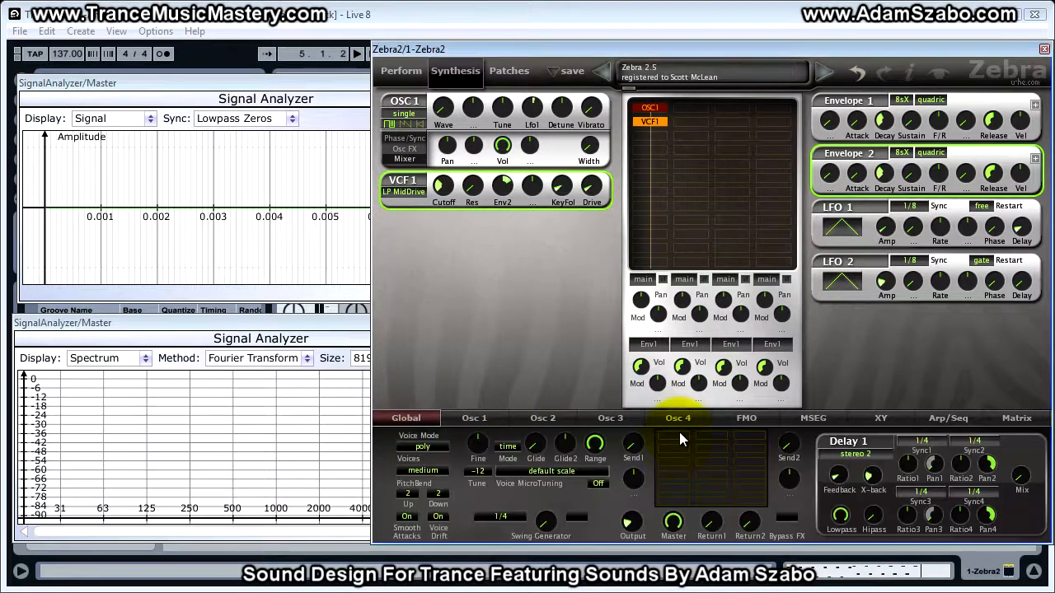
pyautogui.click(680, 437)
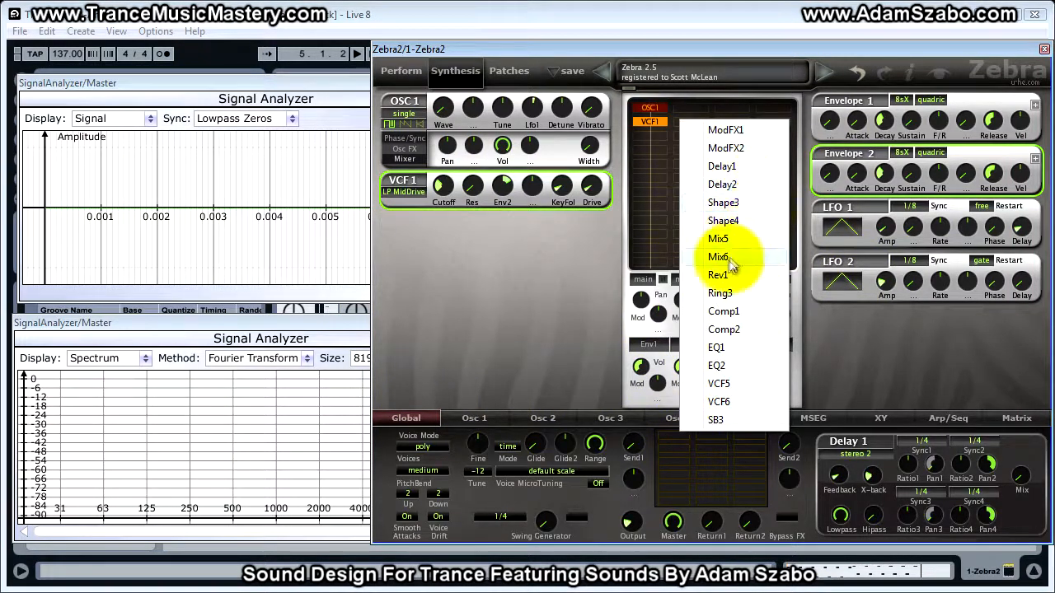
pyautogui.click(717, 347)
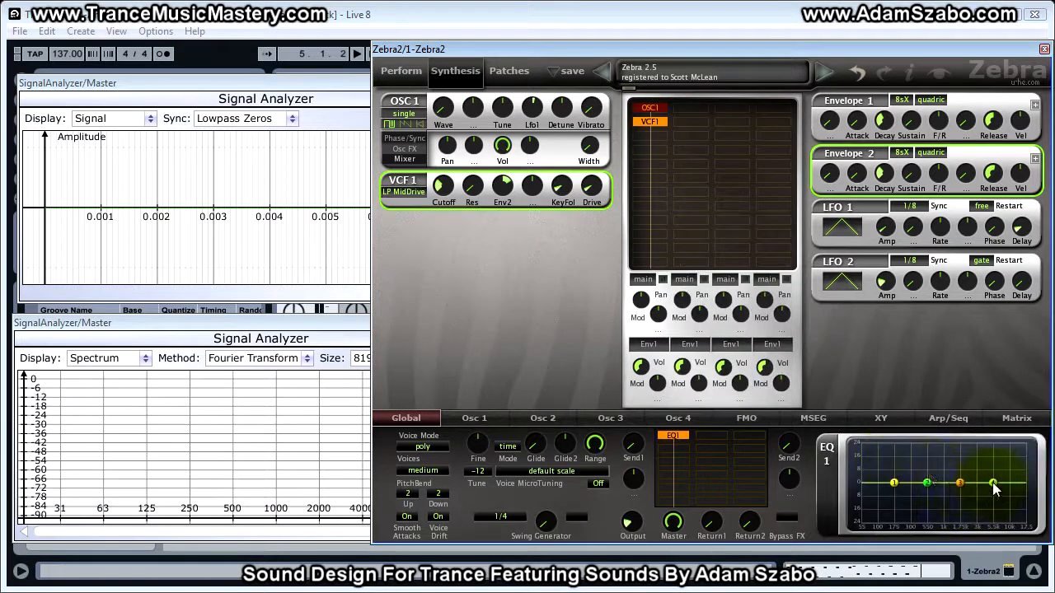
# Nudge EQ1's high-shelf band slightly while auditioning
pyautogui.click(995, 484)
pyautogui.moveTo(993, 483); pyautogui.dragTo(989, 483)
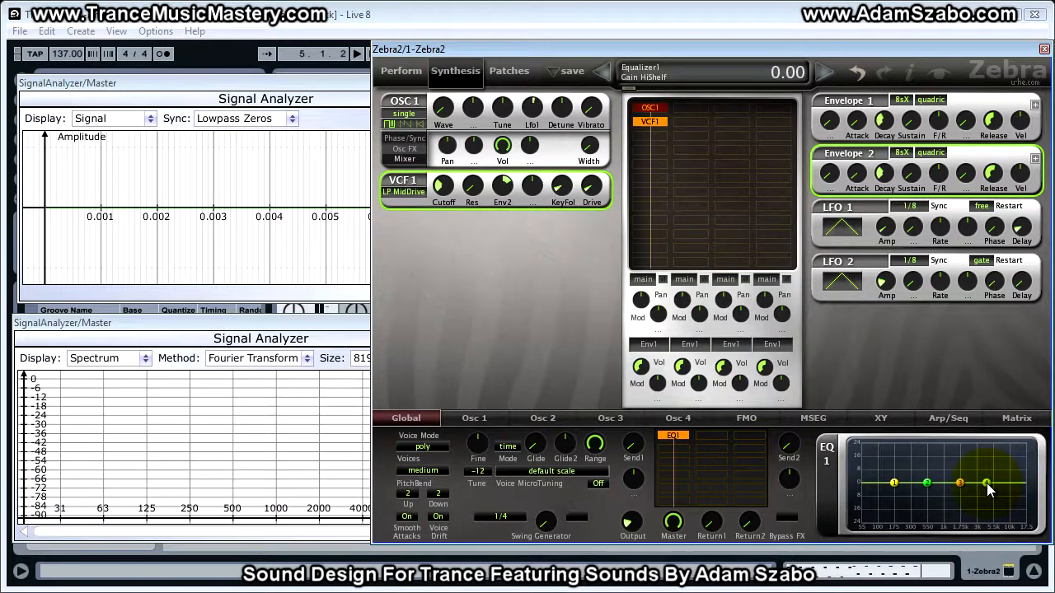
pyautogui.press('space')
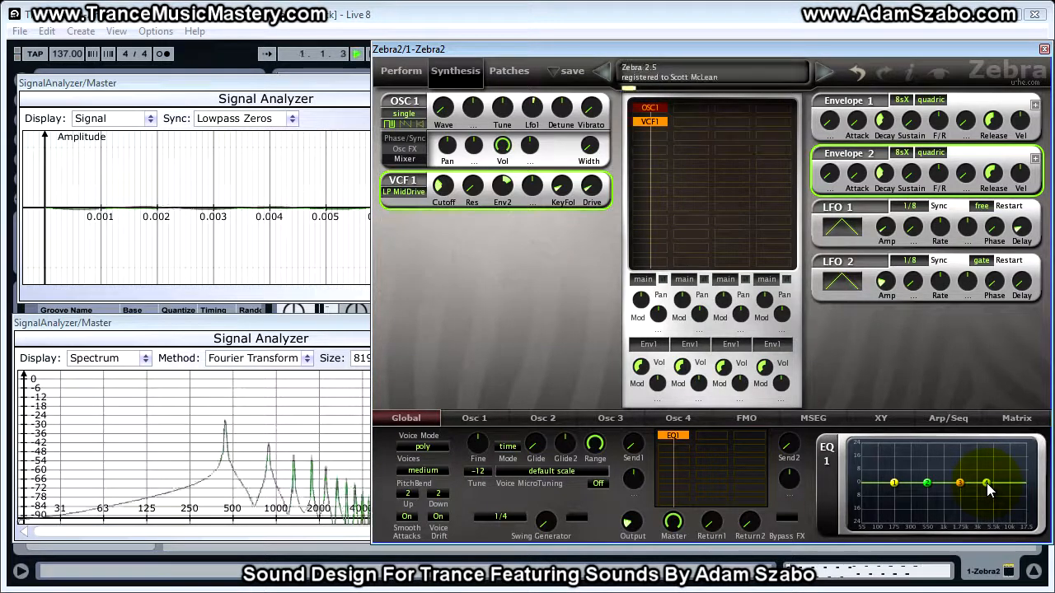
pyautogui.moveTo(987, 483); pyautogui.dragTo(986, 478)
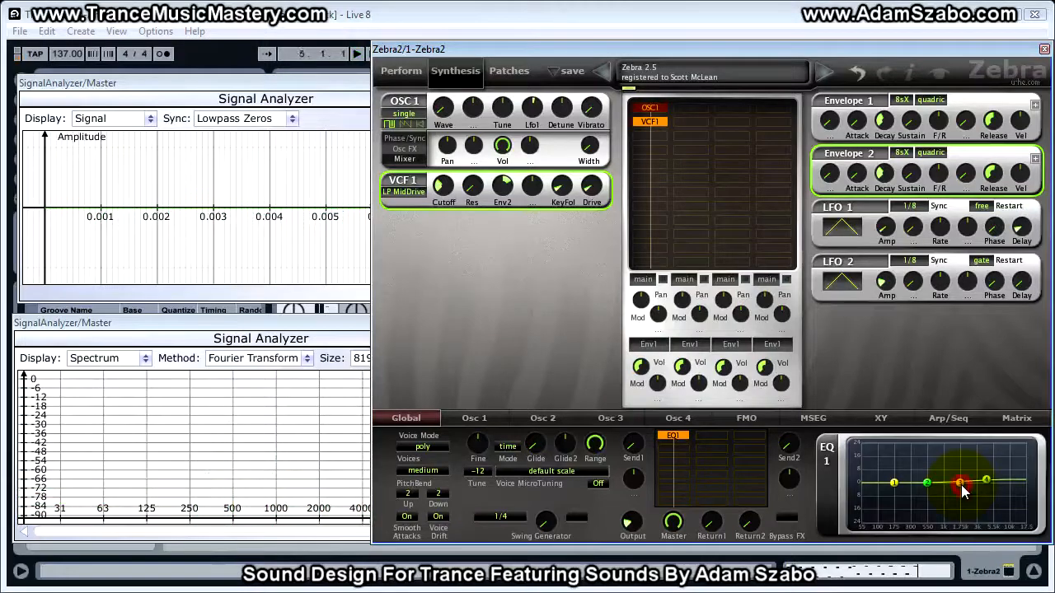
# Reposition EQ1's Mid2 band, adjusting its frequency and gain while auditioning
pyautogui.moveTo(964, 491); pyautogui.dragTo(962, 492)
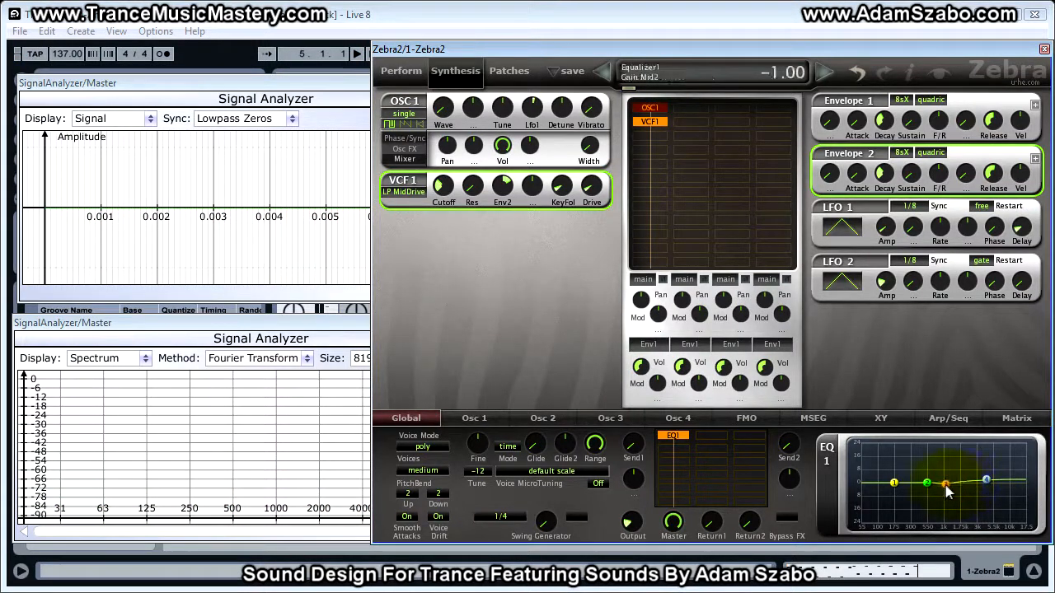
pyautogui.moveTo(942, 490); pyautogui.dragTo(956, 491)
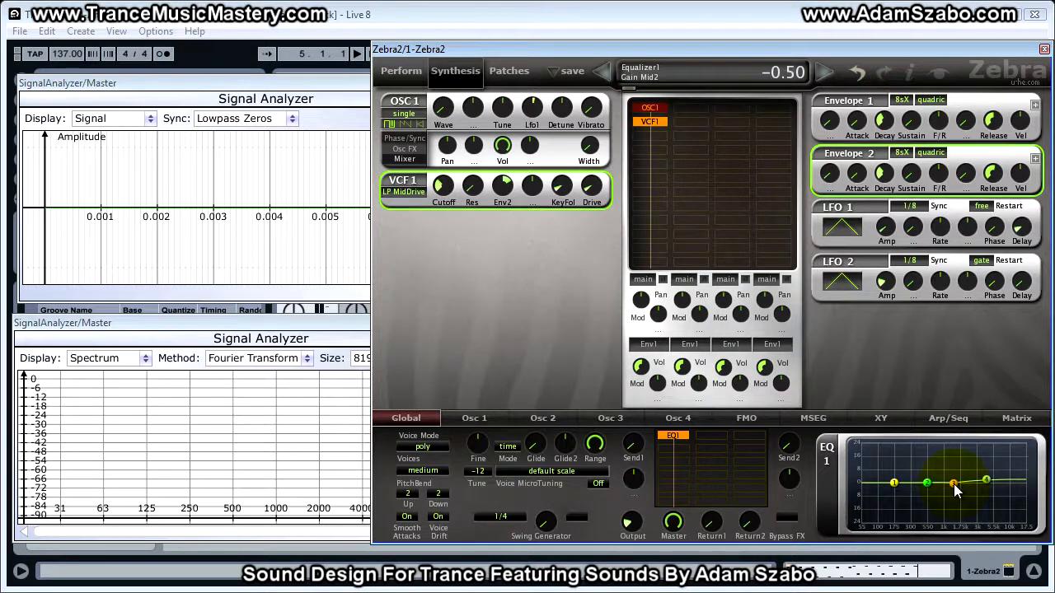
pyautogui.press('space')
pyautogui.moveTo(958, 486); pyautogui.dragTo(959, 484)
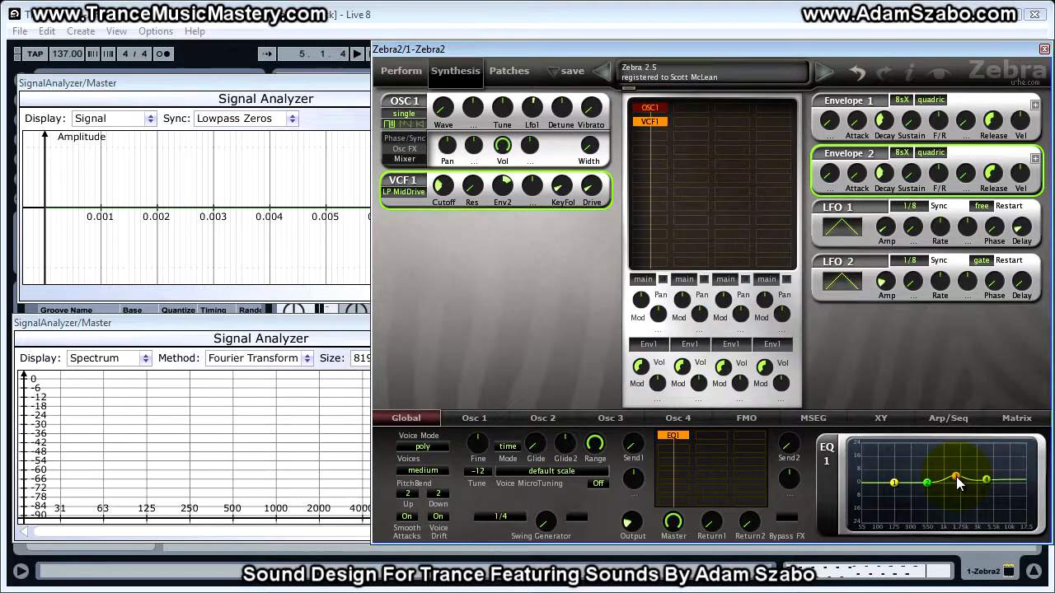
pyautogui.press('space')
pyautogui.rightClick(957, 484)
pyautogui.moveTo(954, 493); pyautogui.dragTo(955, 520)
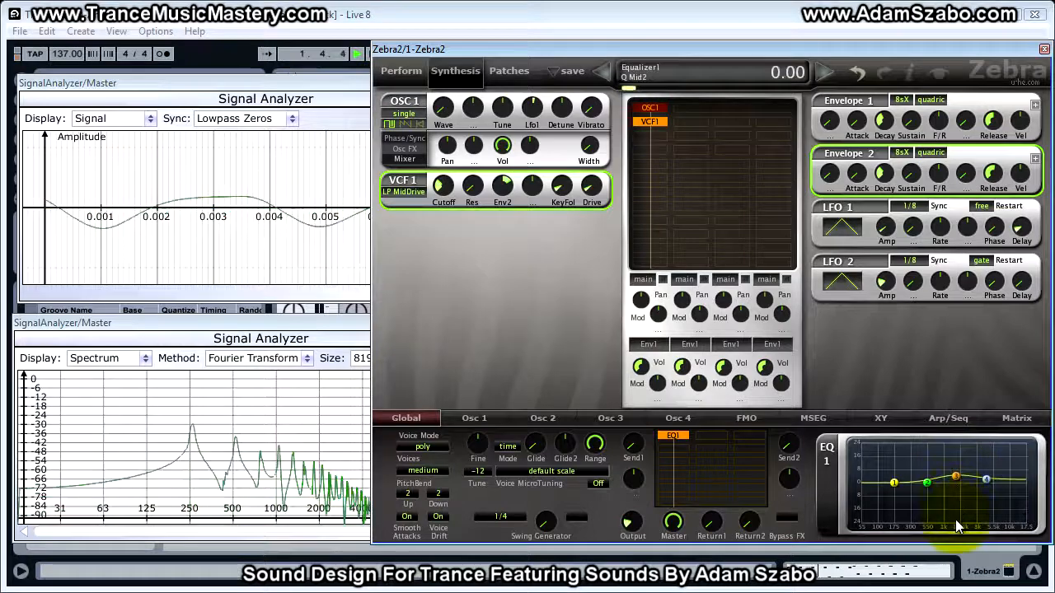
# Move EQ1's Mid1 band up to around 1.7k with a gain of -1.50 and audition it
pyautogui.click(927, 483)
pyautogui.moveTo(927, 483); pyautogui.dragTo(972, 492)
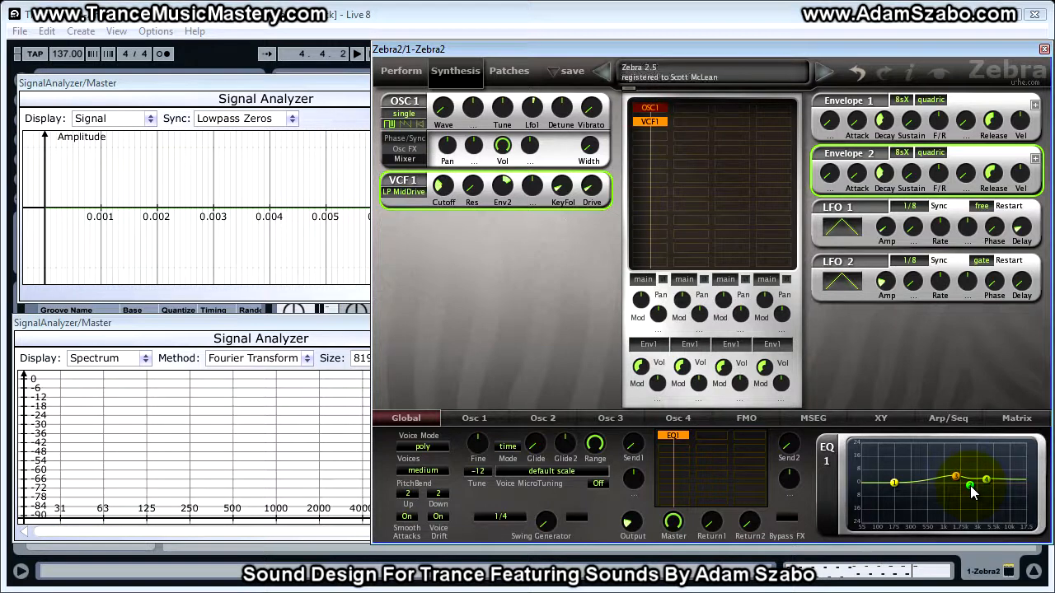
pyautogui.click(973, 492)
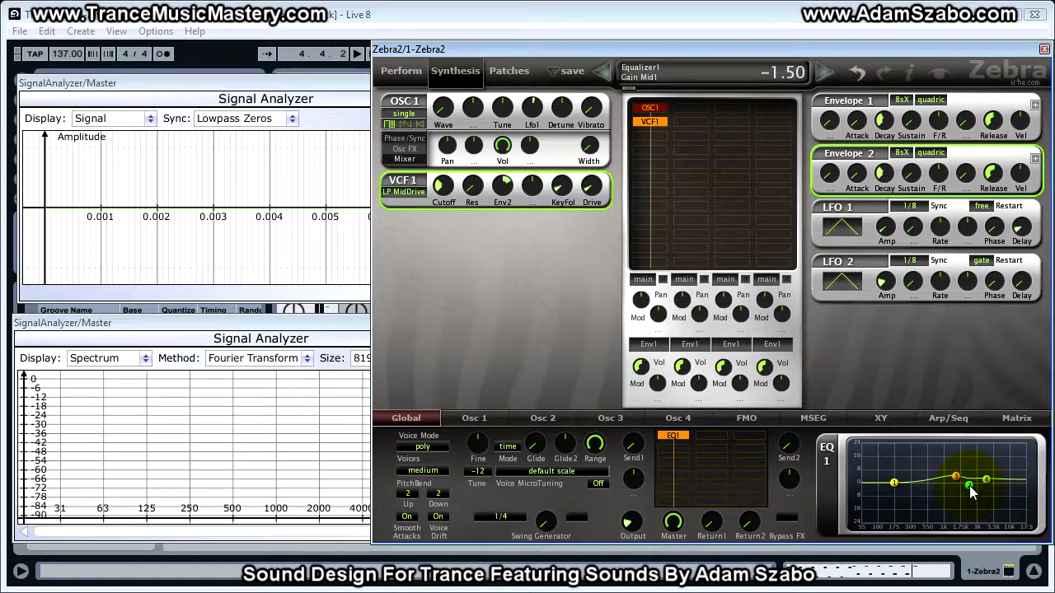
pyautogui.press('space')
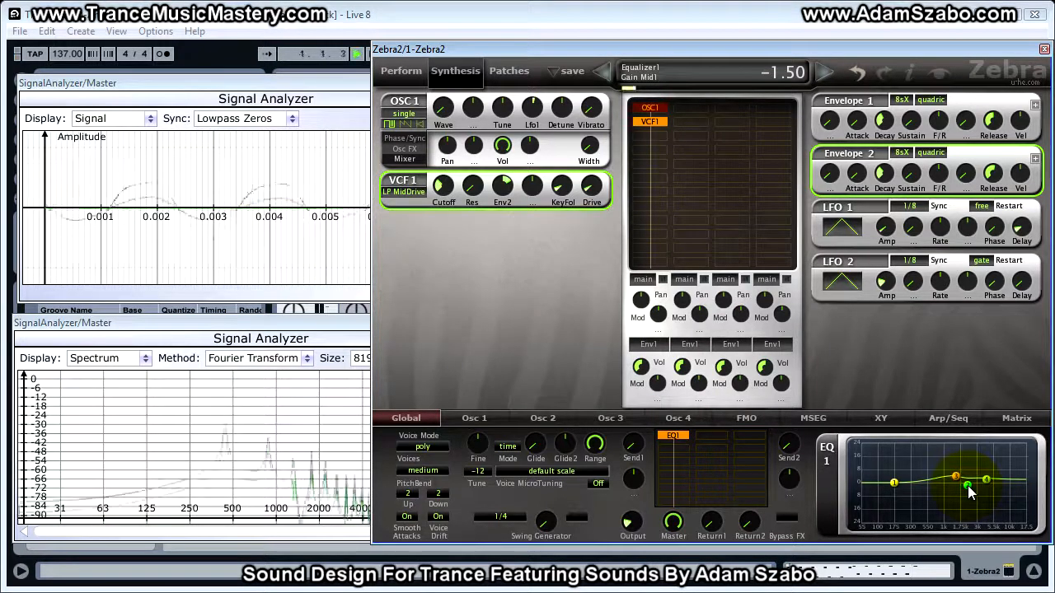
# Nudge EQ1's Mid1 band and toggle the effects bypass on and off repeatedly to compare the processed sound
pyautogui.moveTo(968, 485); pyautogui.dragTo(971, 493)
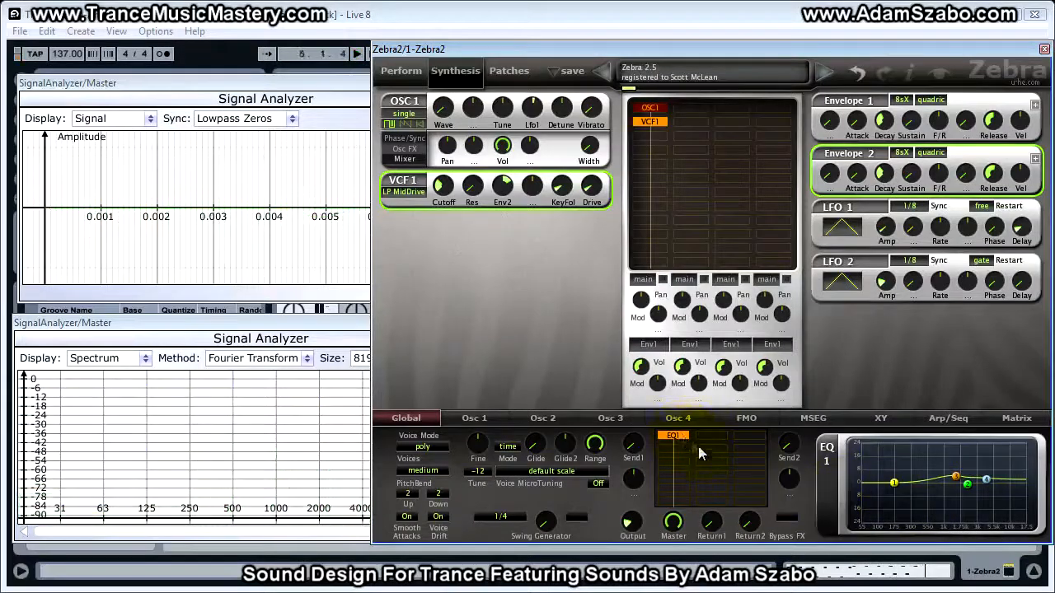
pyautogui.click(787, 520)
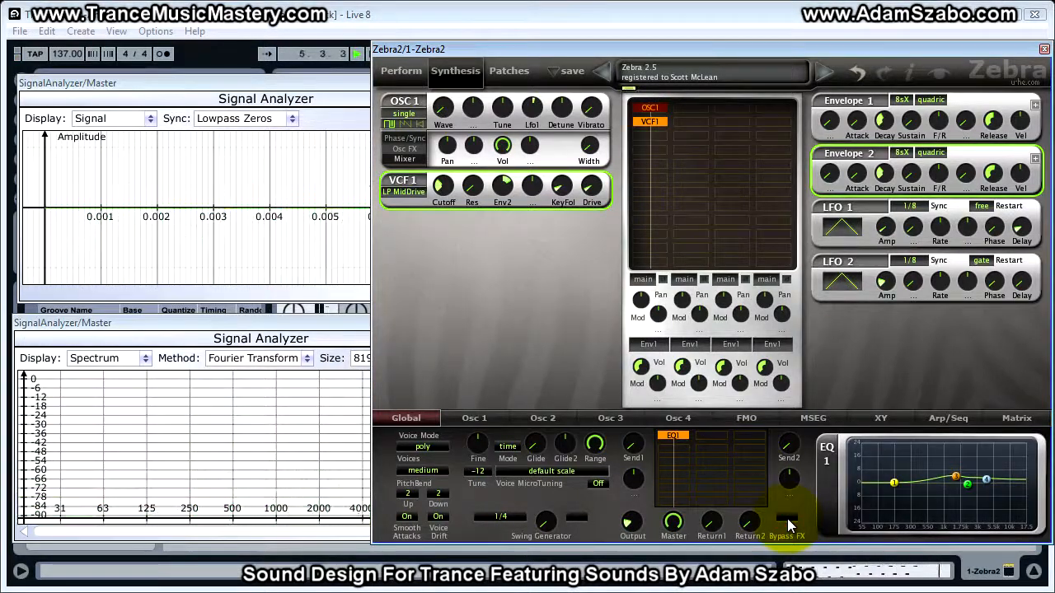
pyautogui.click(787, 519)
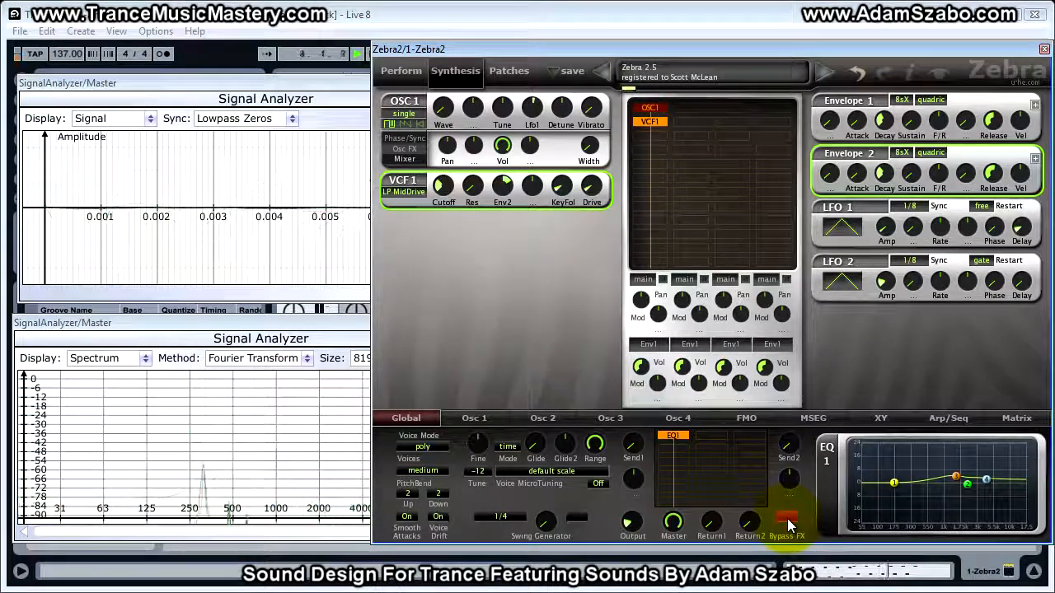
pyautogui.click(787, 521)
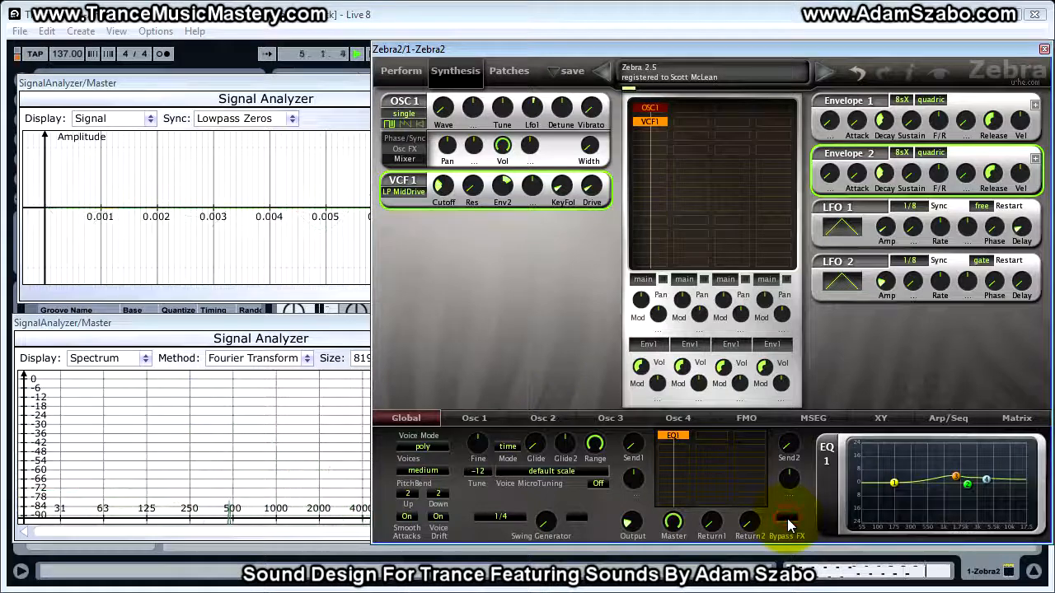
pyautogui.click(787, 520)
pyautogui.click(789, 524)
pyautogui.click(789, 524)
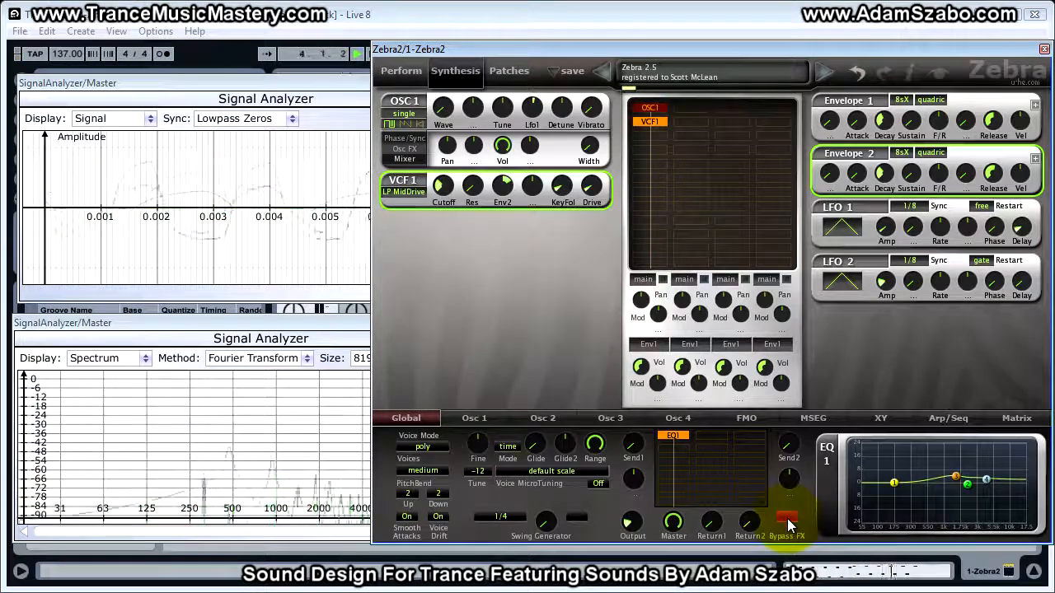
pyautogui.click(789, 524)
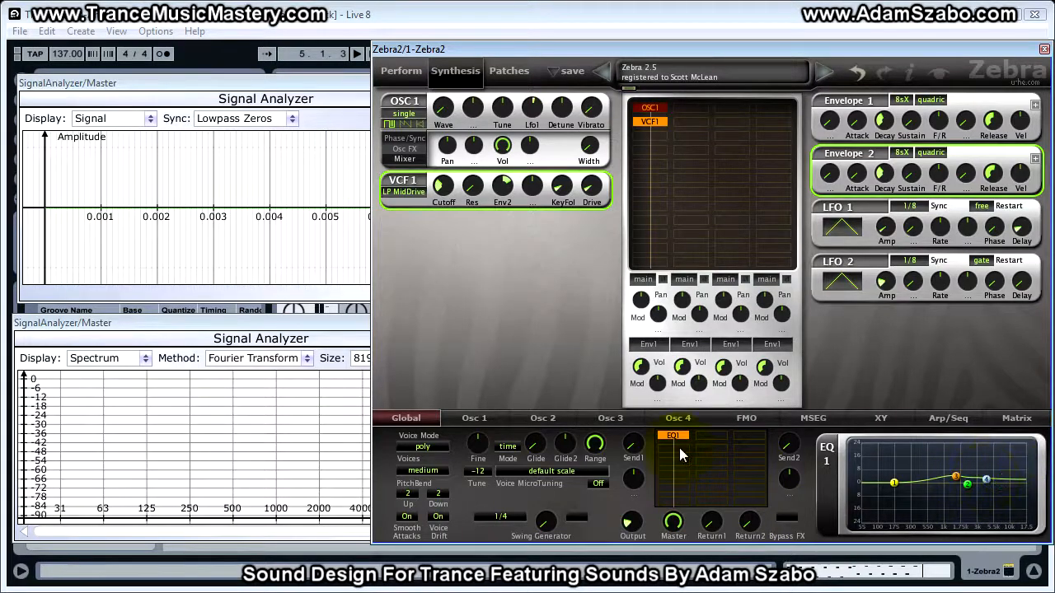
# Insert a compressor into the second effects slot and set its mode to strong
pyautogui.click(681, 453)
pyautogui.click(721, 344)
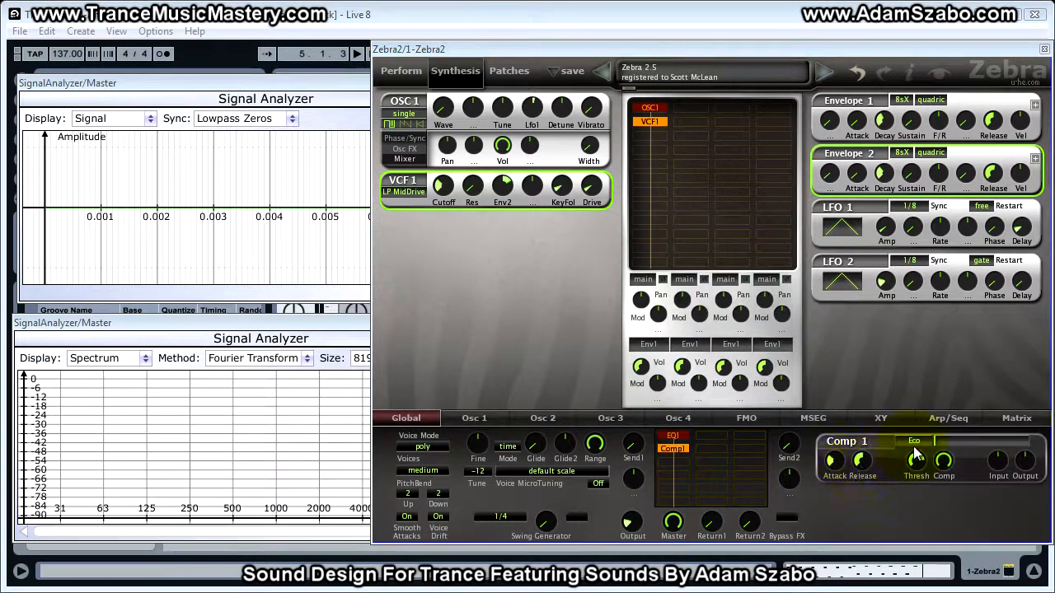
pyautogui.click(917, 443)
pyautogui.click(964, 484)
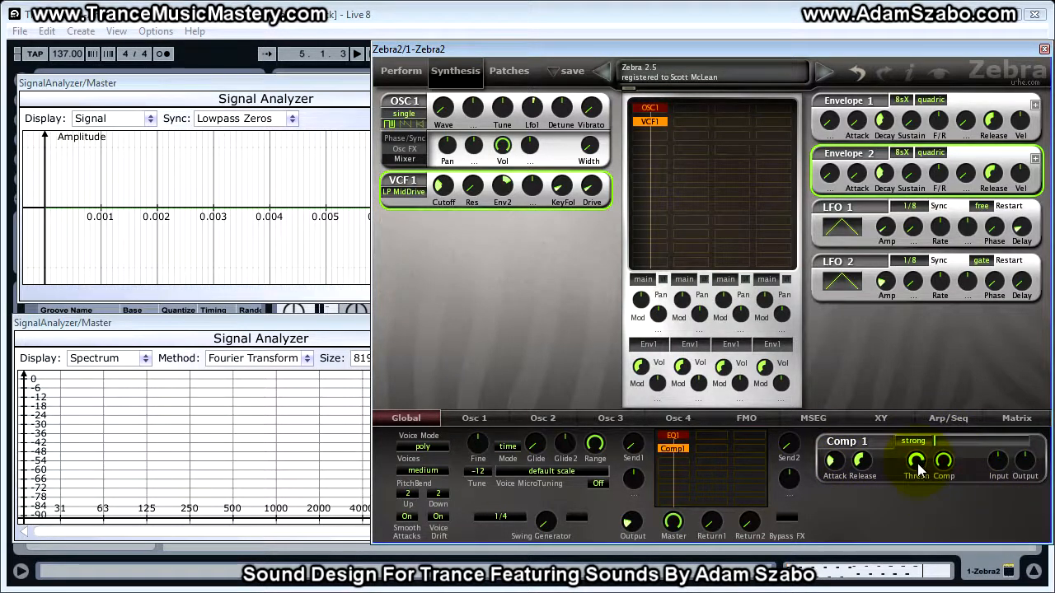
# Set the compressor's threshold to -10.50 while auditioning the sound
pyautogui.moveTo(921, 466); pyautogui.dragTo(920, 468)
pyautogui.click(921, 467)
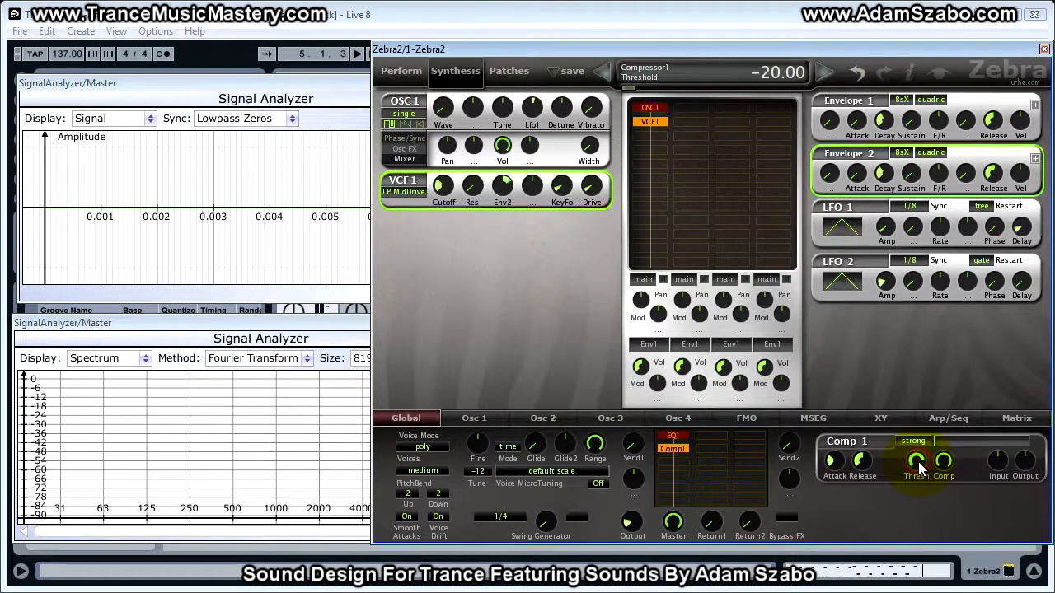
pyautogui.moveTo(921, 467); pyautogui.dragTo(923, 365)
pyautogui.press('space')
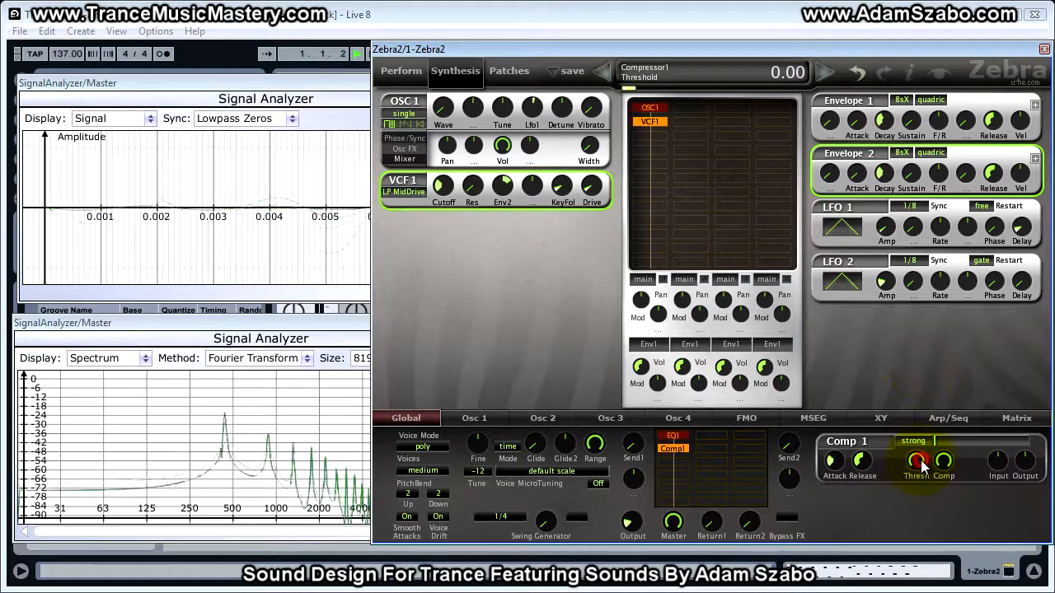
pyautogui.moveTo(922, 472); pyautogui.dragTo(920, 478)
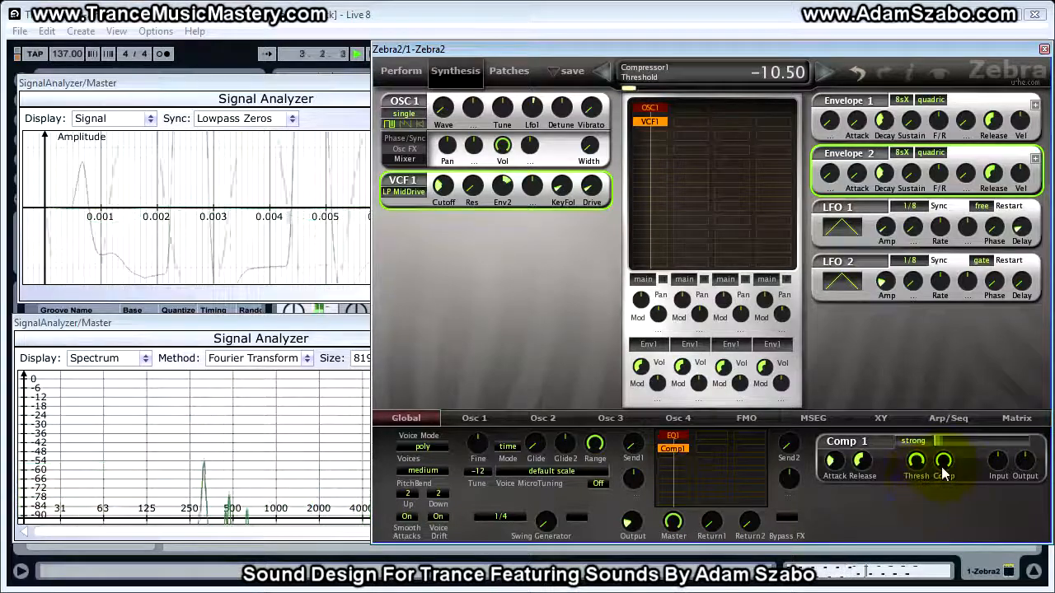
pyautogui.press('space')
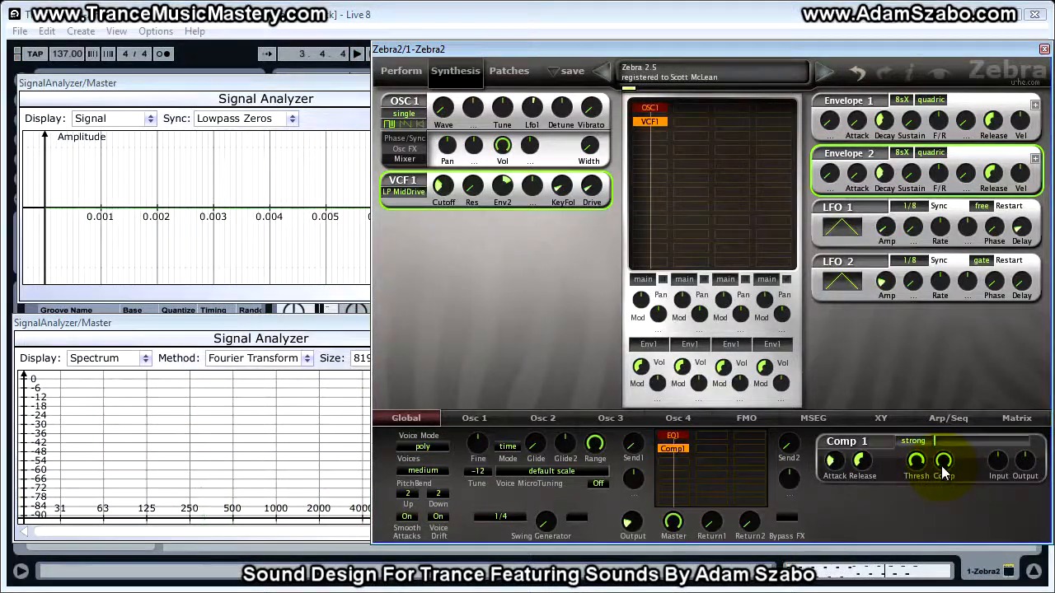
# Raise the compressor's Comp amount and set its attack to 43.00
pyautogui.moveTo(943, 466); pyautogui.dragTo(944, 435)
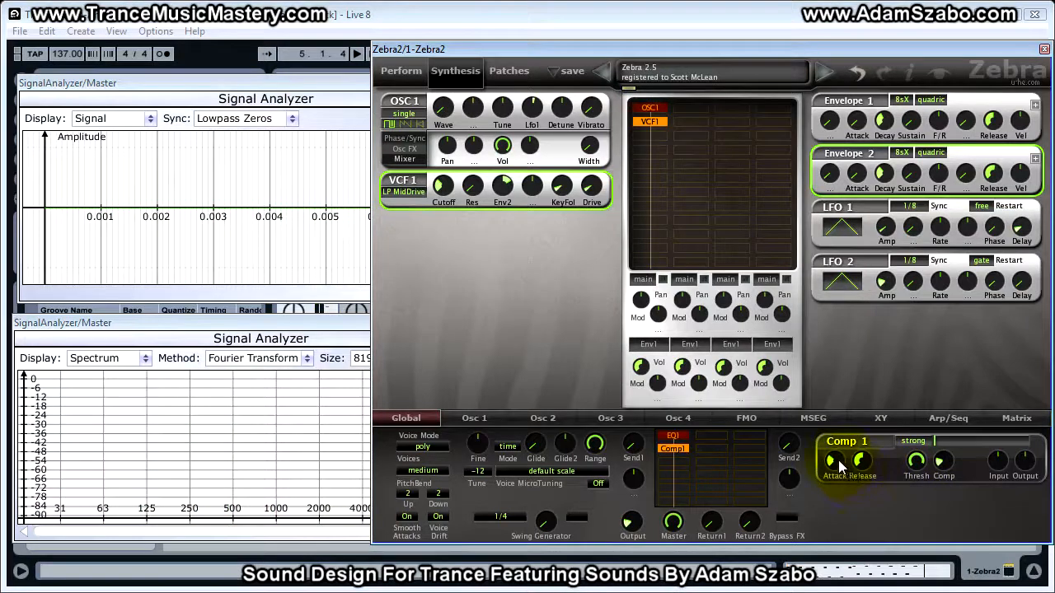
pyautogui.moveTo(840, 467)
pyautogui.moveTo(839, 462); pyautogui.dragTo(839, 441)
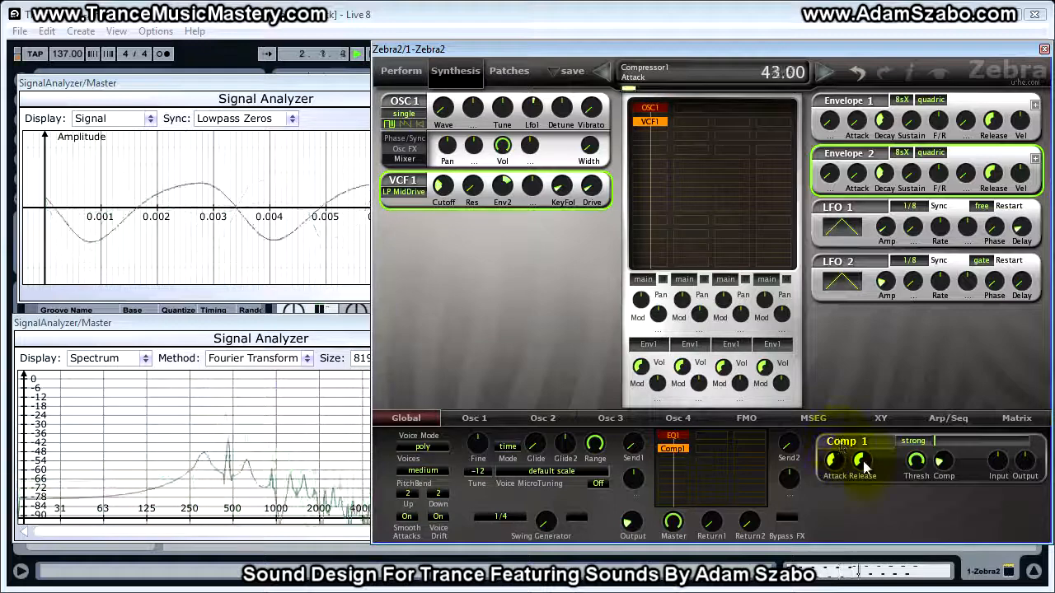
# Lower the compressor's release from its setting and audition the result
pyautogui.moveTo(862, 465)
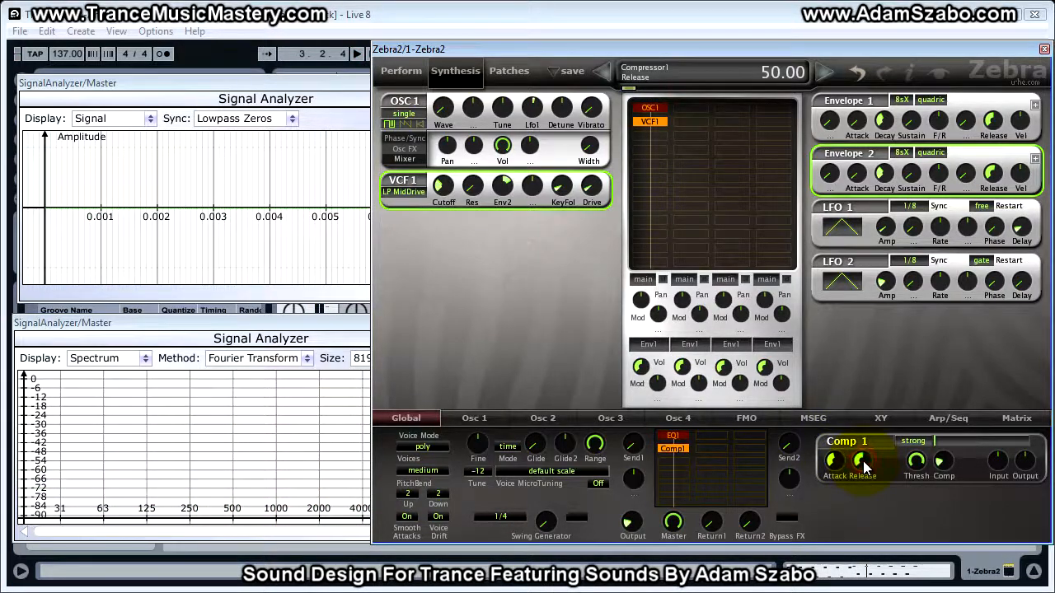
pyautogui.moveTo(864, 467); pyautogui.dragTo(865, 486)
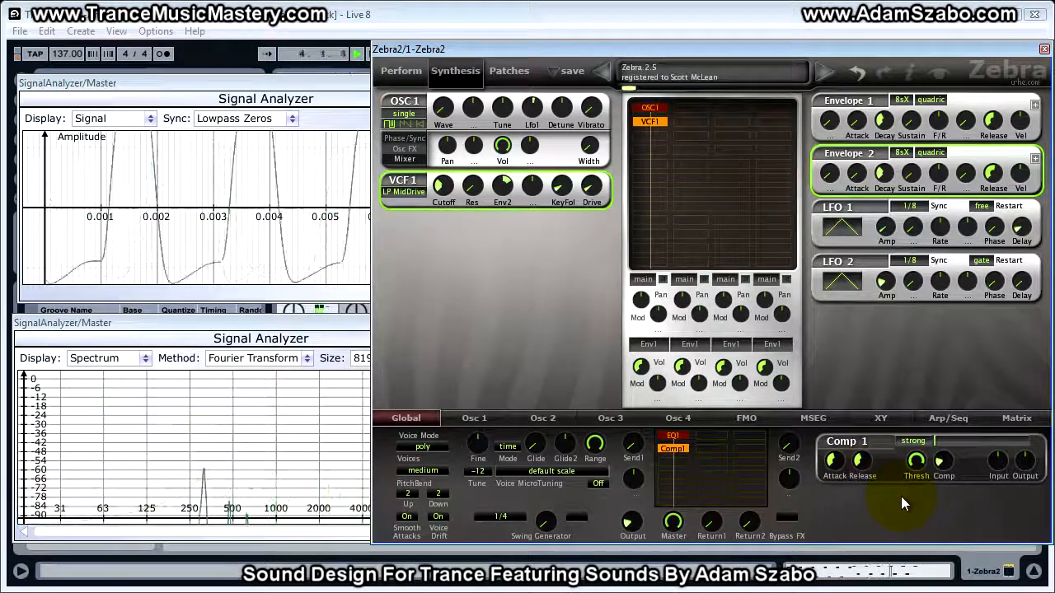
pyautogui.press('space')
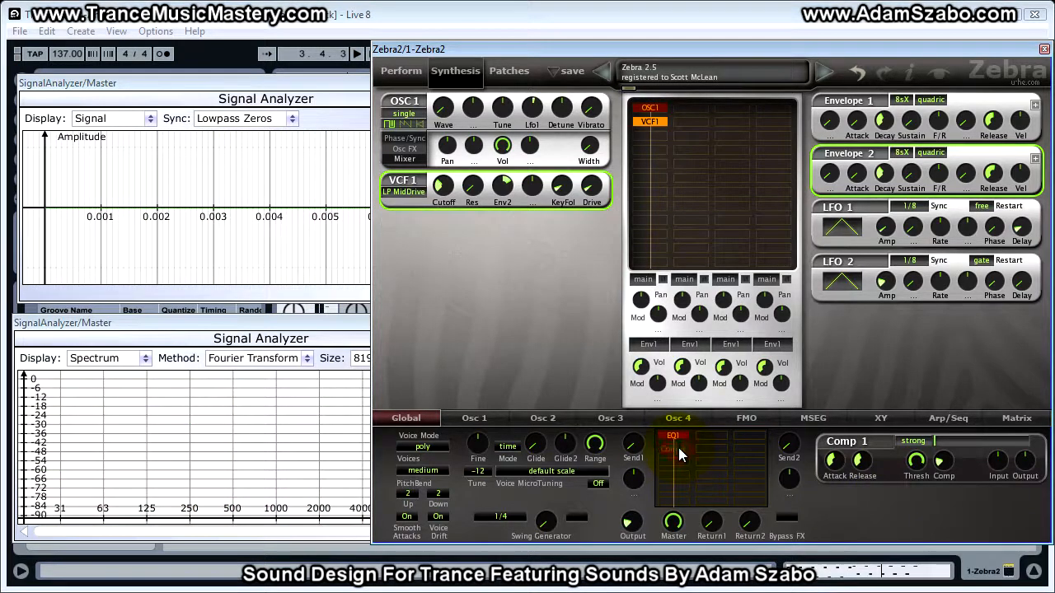
# Toggle the compressor slot off and on while playing to compare the sound with and without it
pyautogui.press('space')
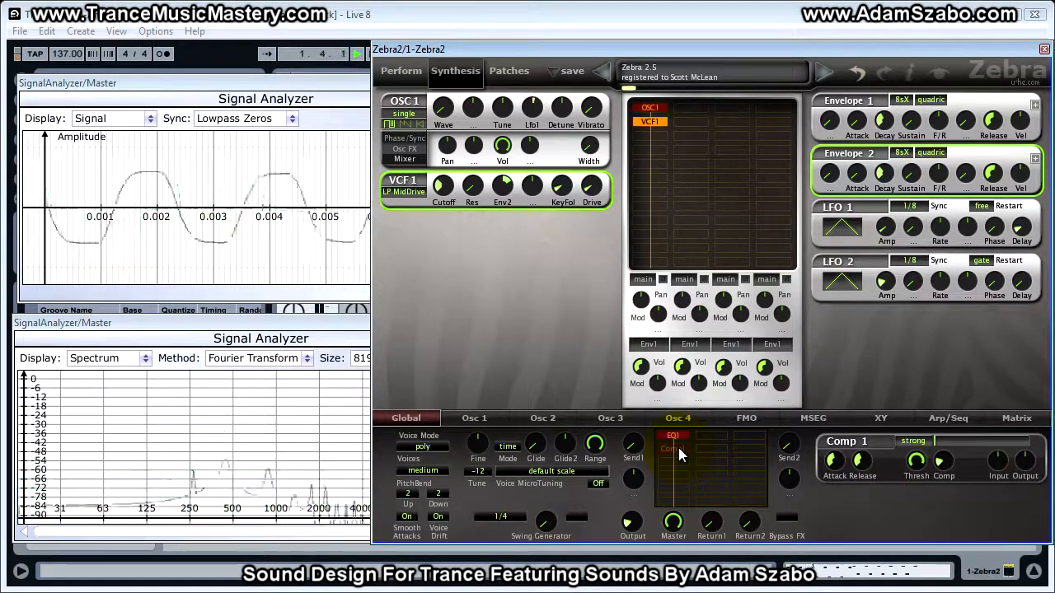
pyautogui.click(673, 448)
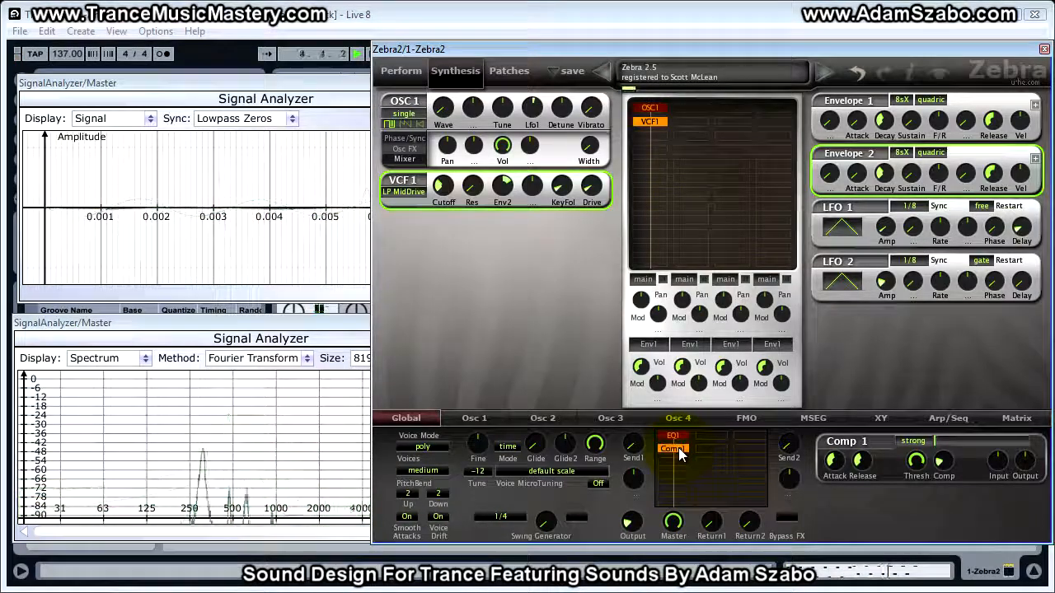
pyautogui.doubleClick(679, 449)
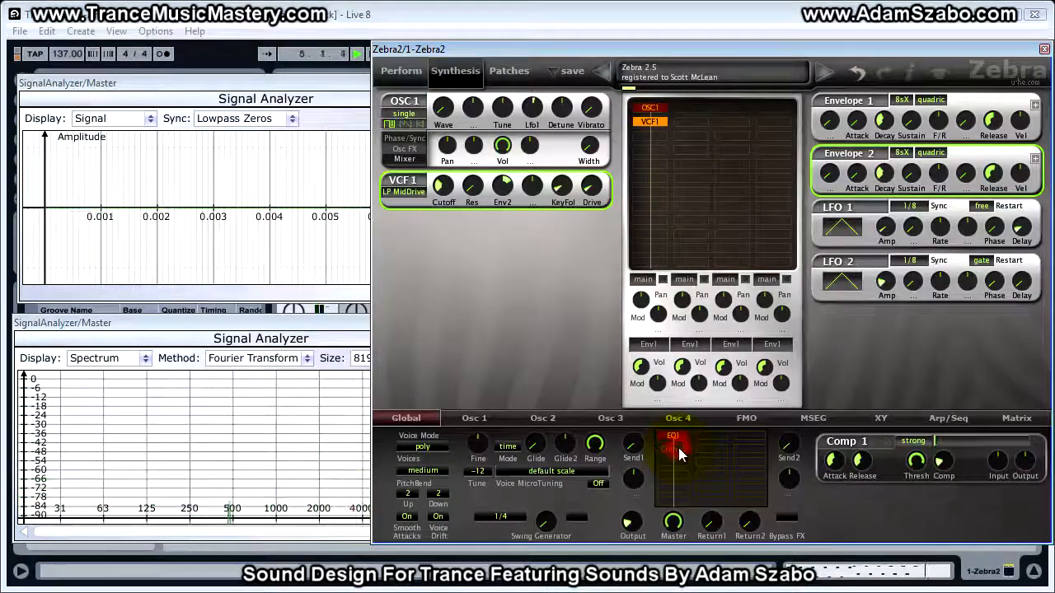
pyautogui.doubleClick(680, 450)
pyautogui.doubleClick(679, 450)
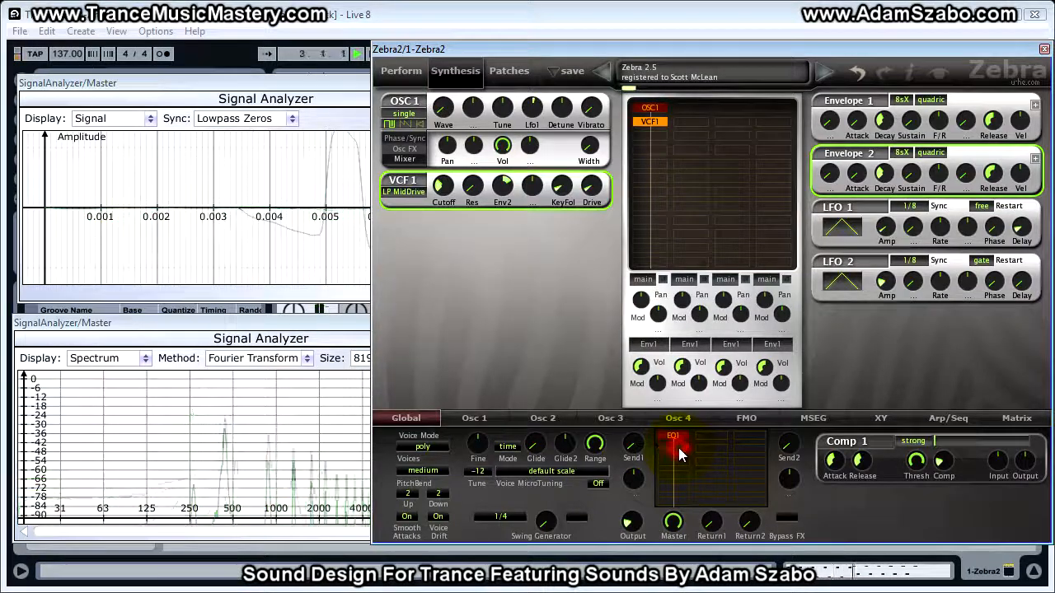
pyautogui.doubleClick(679, 450)
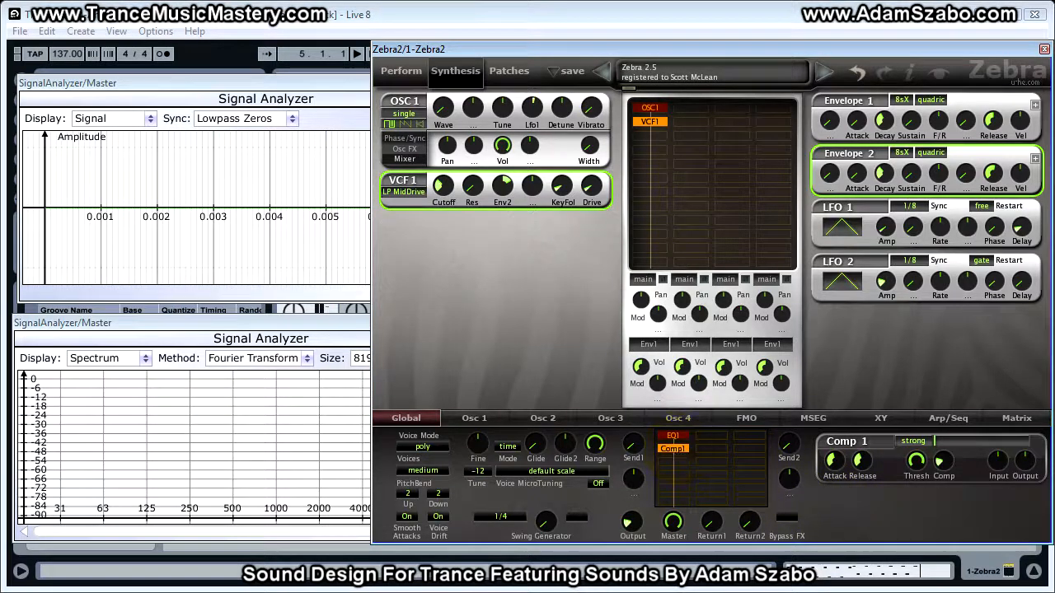
# Insert a reverb into the third effects slot and set its Dry level to 100.00
pyautogui.rightClick(683, 462)
pyautogui.click(775, 471)
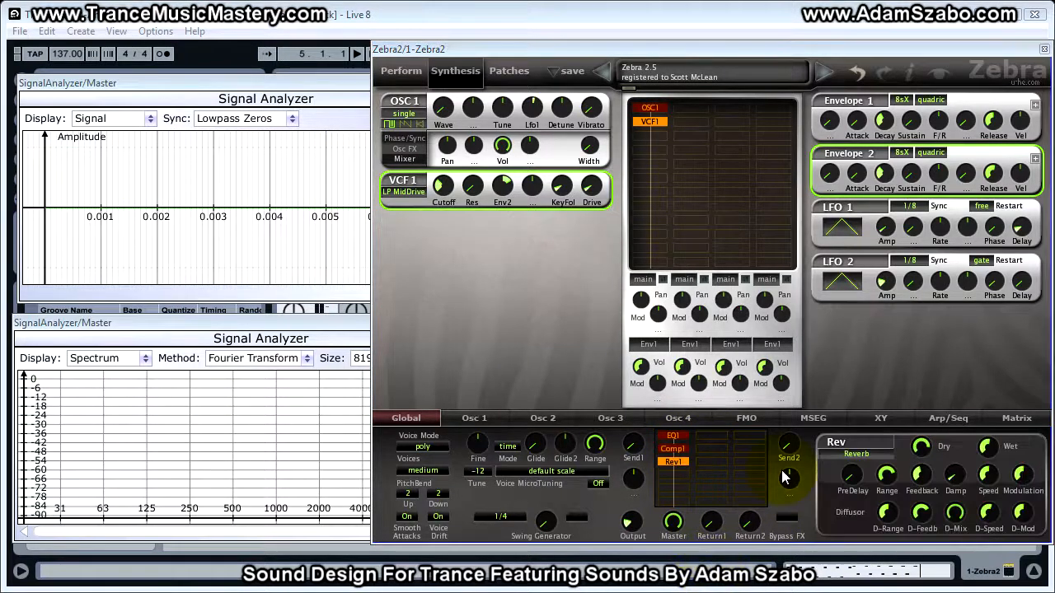
pyautogui.moveTo(923, 462); pyautogui.dragTo(942, 280)
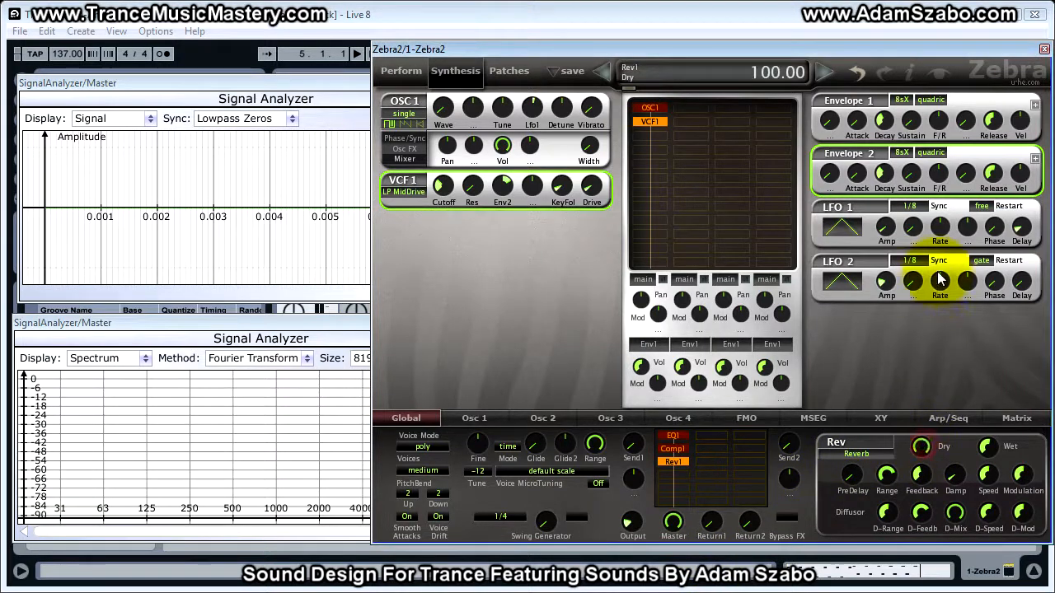
# Tune the reverb's Wet, Range and Feedback knobs, setting Wet to 38.00 and Feedback to 64.50
pyautogui.click(993, 453)
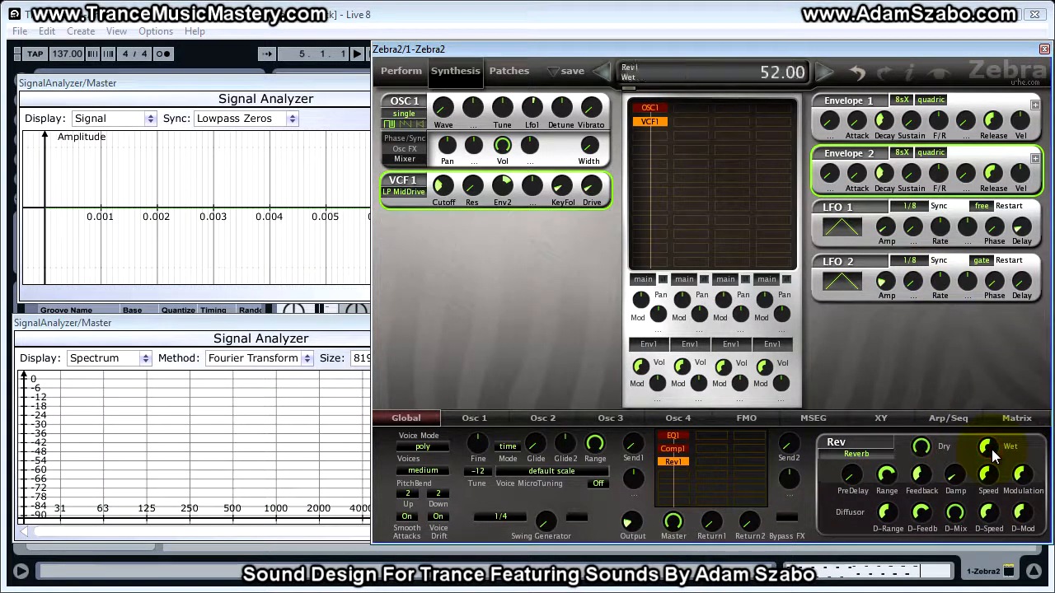
pyautogui.moveTo(993, 471); pyautogui.dragTo(994, 477)
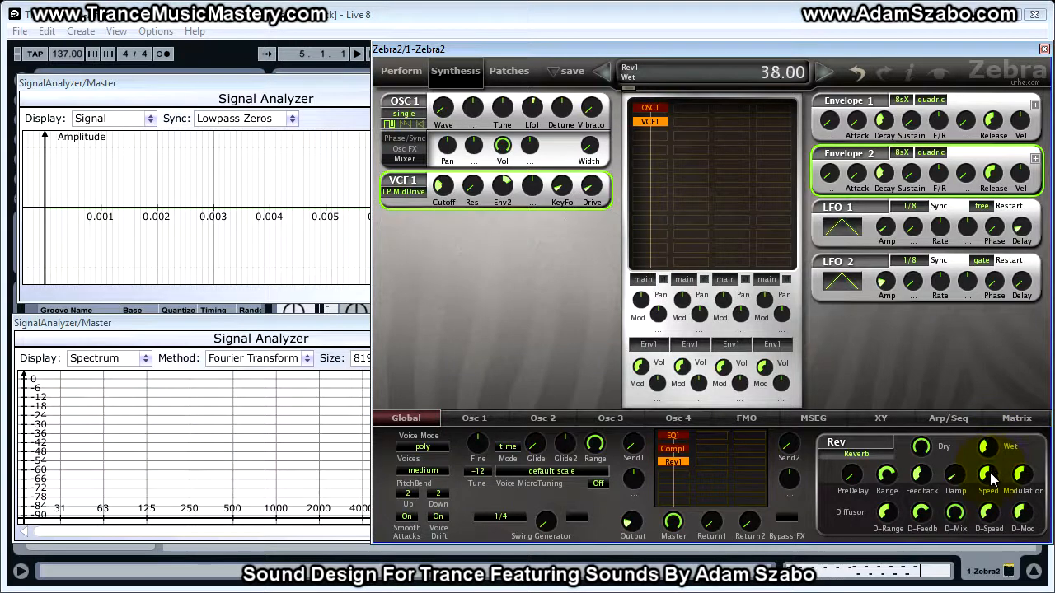
pyautogui.moveTo(889, 485); pyautogui.dragTo(888, 482)
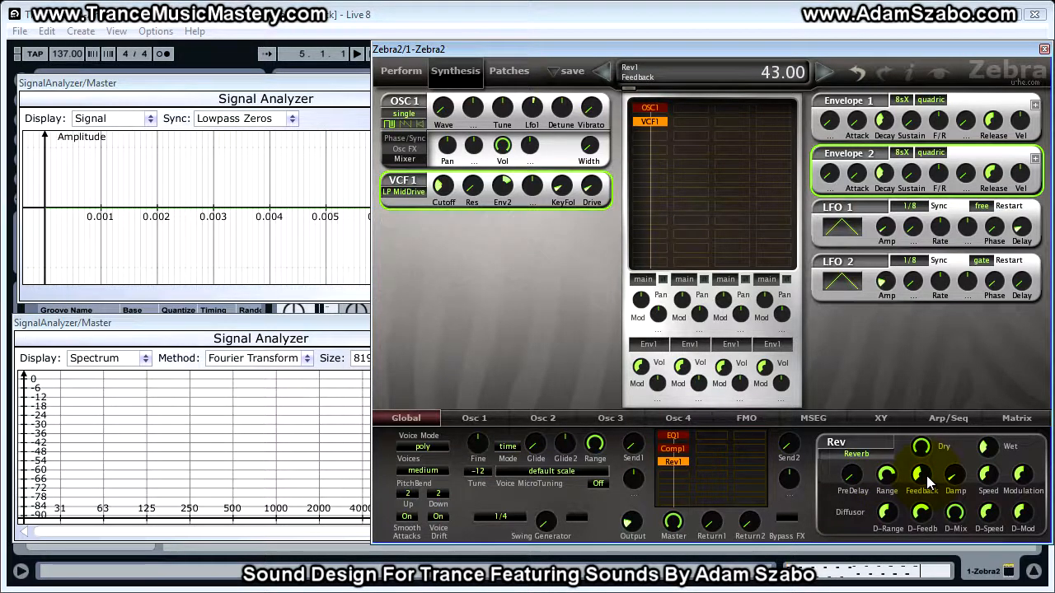
pyautogui.moveTo(930, 480); pyautogui.dragTo(929, 459)
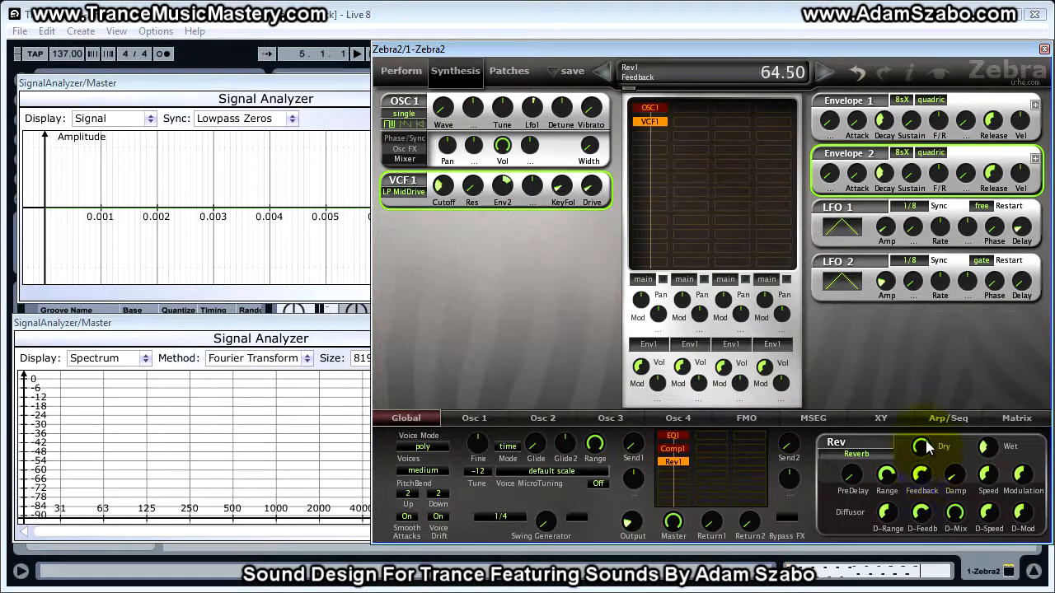
# Raise the reverb's Speed and adjust its Modulation amount slightly
pyautogui.click(958, 479)
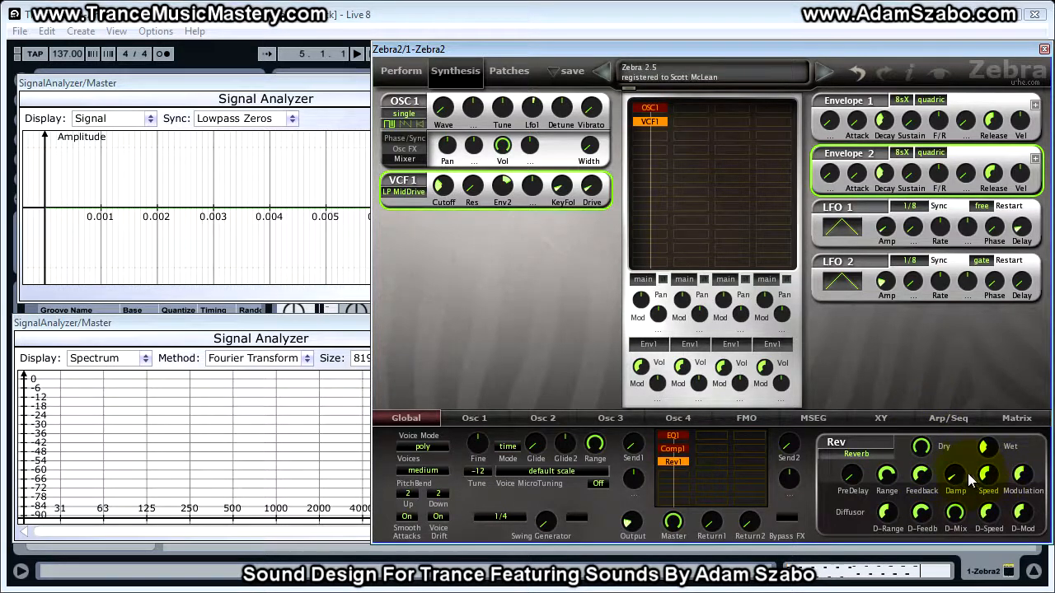
pyautogui.click(992, 478)
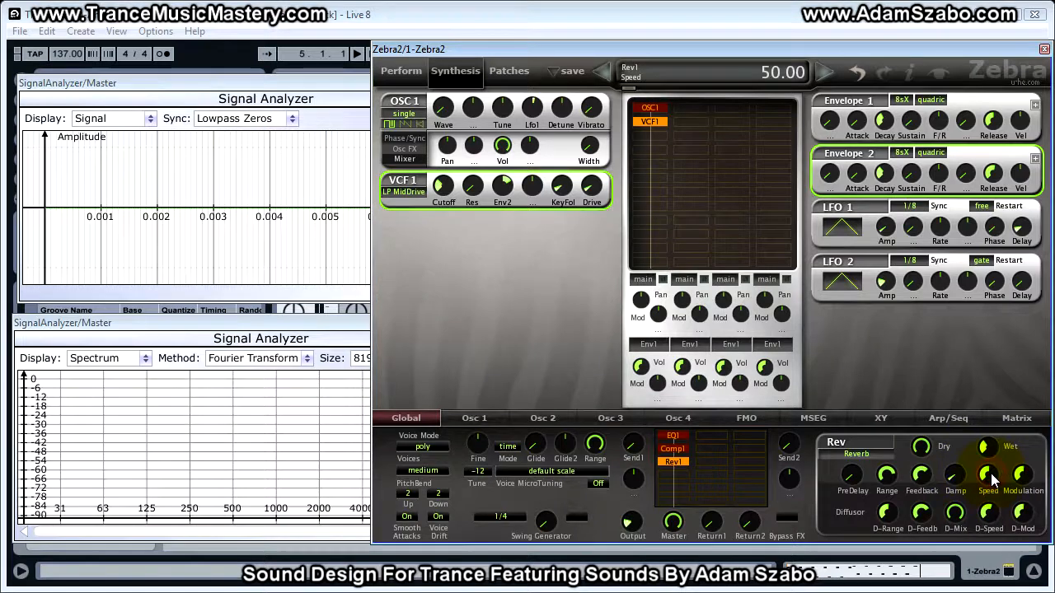
pyautogui.moveTo(993, 478); pyautogui.dragTo(993, 445)
pyautogui.click(1024, 475)
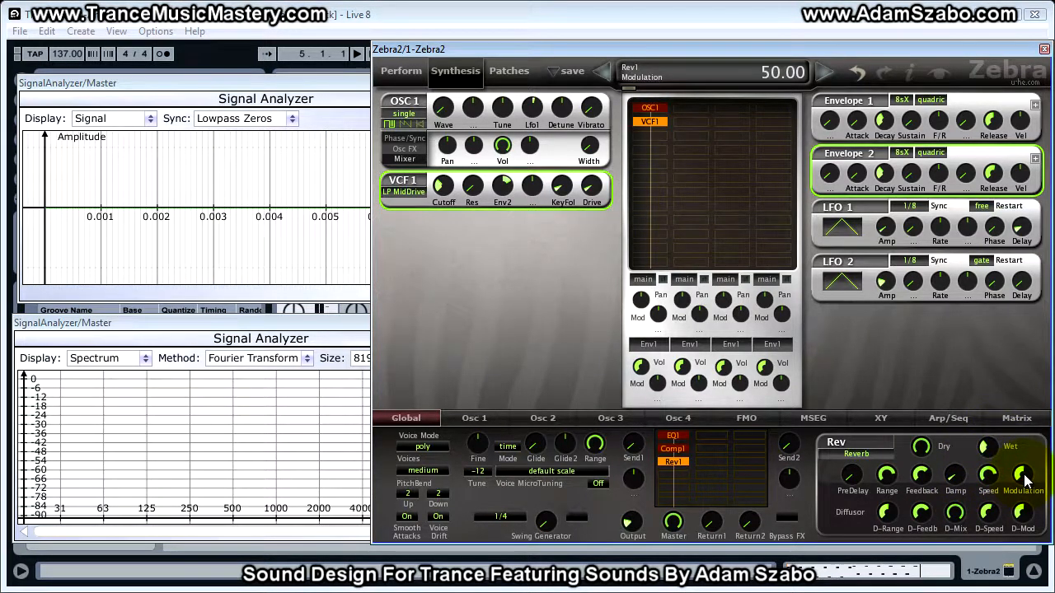
pyautogui.moveTo(1024, 470); pyautogui.dragTo(1026, 479)
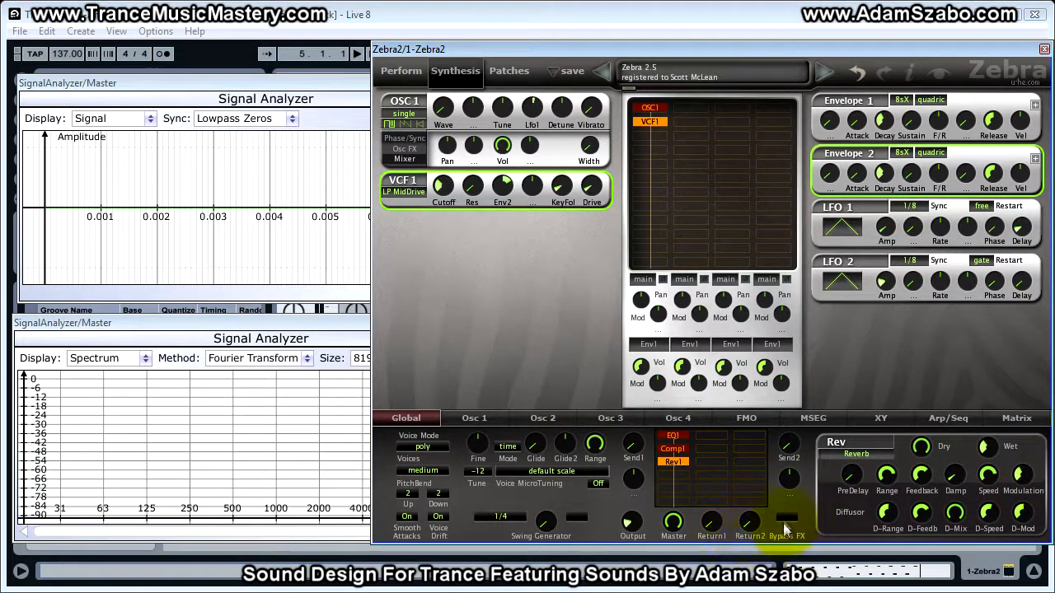
# Toggle the reverb slot off and on to compare, and lower the reverb's Dry level and Damp
pyautogui.doubleClick(683, 462)
pyautogui.doubleClick(682, 461)
pyautogui.moveTo(929, 458); pyautogui.dragTo(921, 447)
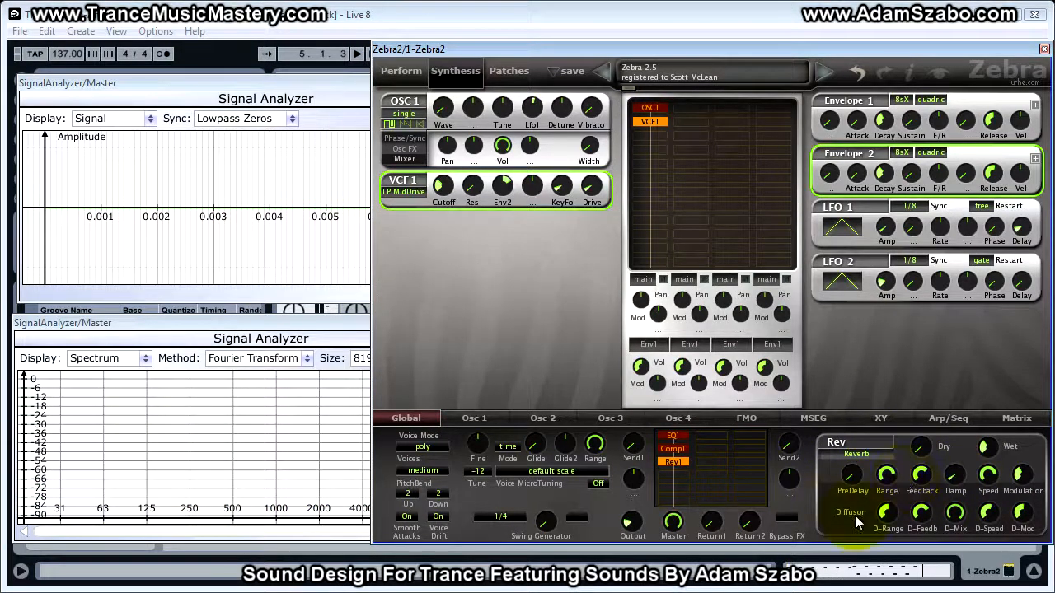
pyautogui.click(955, 476)
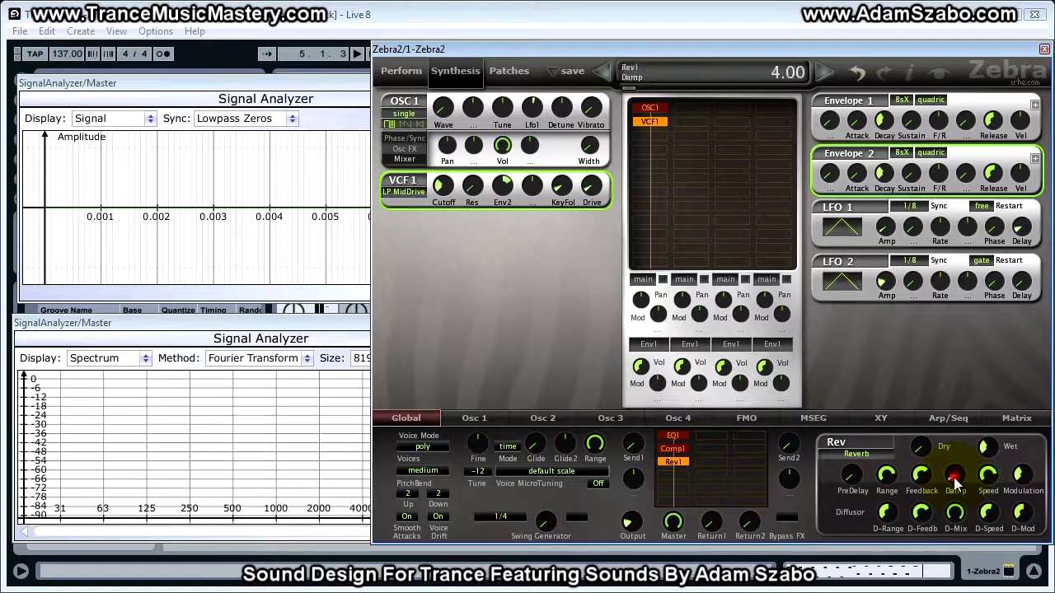
pyautogui.click(959, 481)
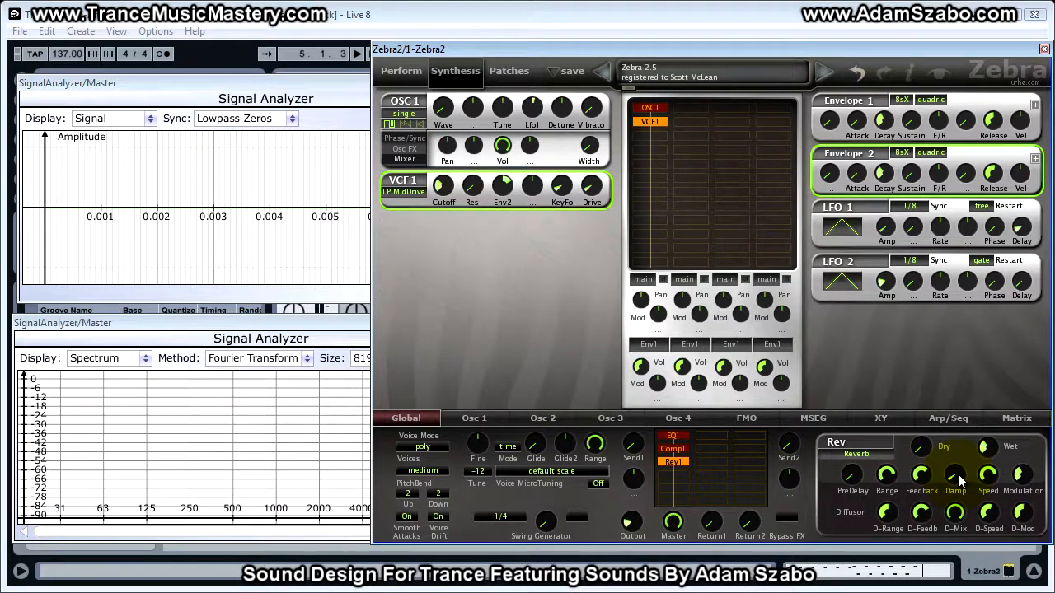
# Set the reverb's Damp to 4.00 and raise its Dry level
pyautogui.click(956, 478)
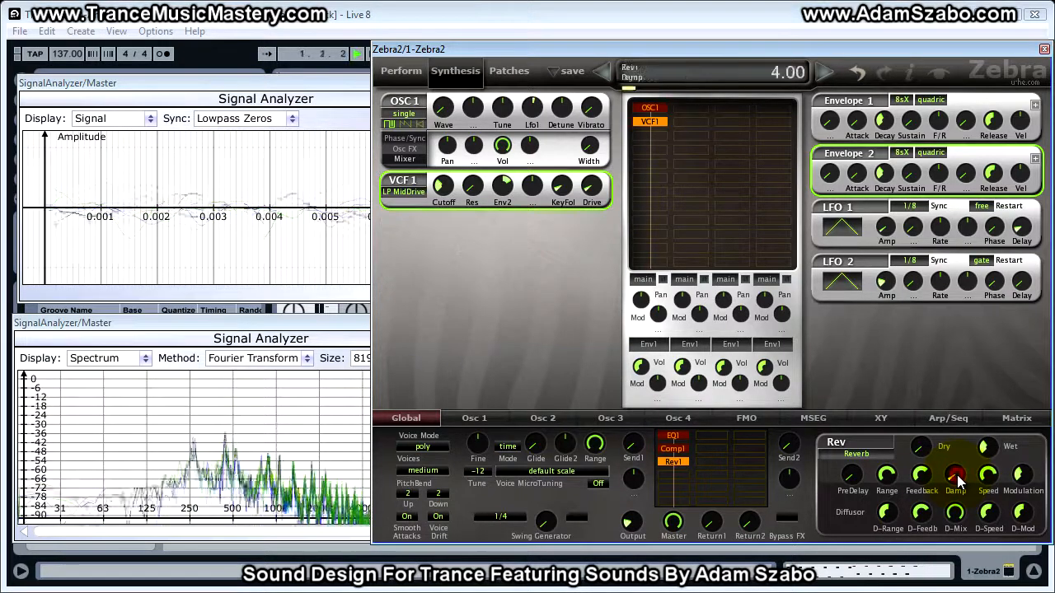
pyautogui.moveTo(957, 478); pyautogui.dragTo(959, 455)
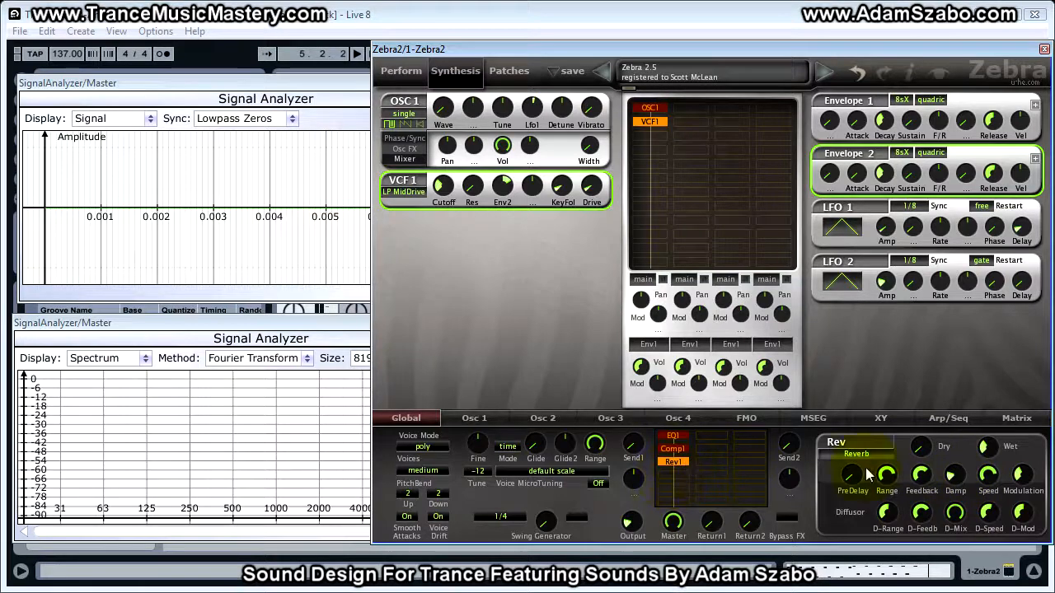
pyautogui.moveTo(922, 449); pyautogui.dragTo(907, 292)
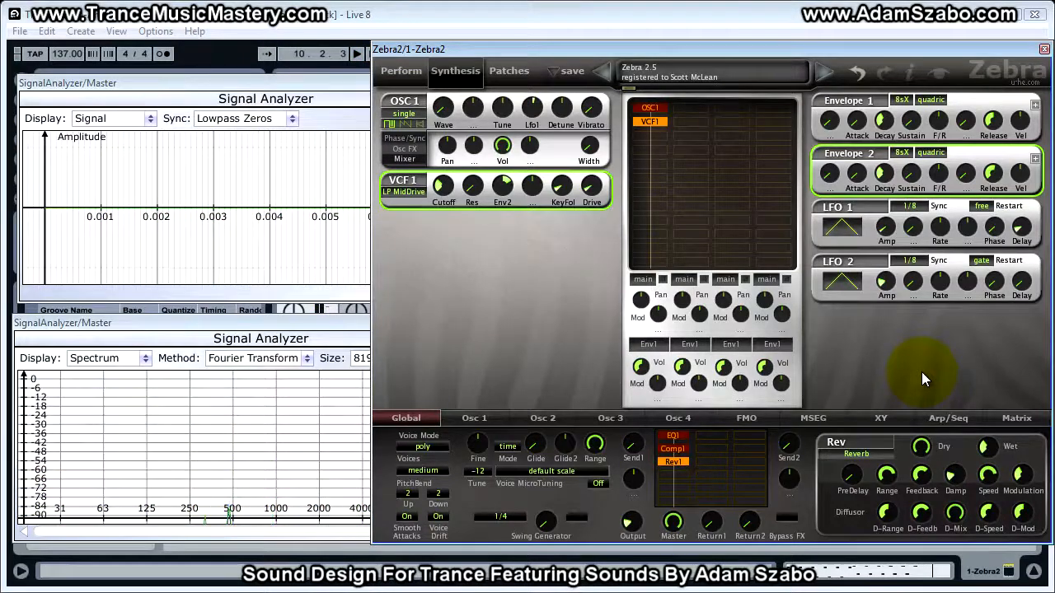
# Move the Zebra2 window aside to expose both Signal Analyzer windows and start playback
pyautogui.moveTo(580, 51); pyautogui.dragTo(1054, 124)
pyautogui.moveTo(442, 81); pyautogui.dragTo(945, 331)
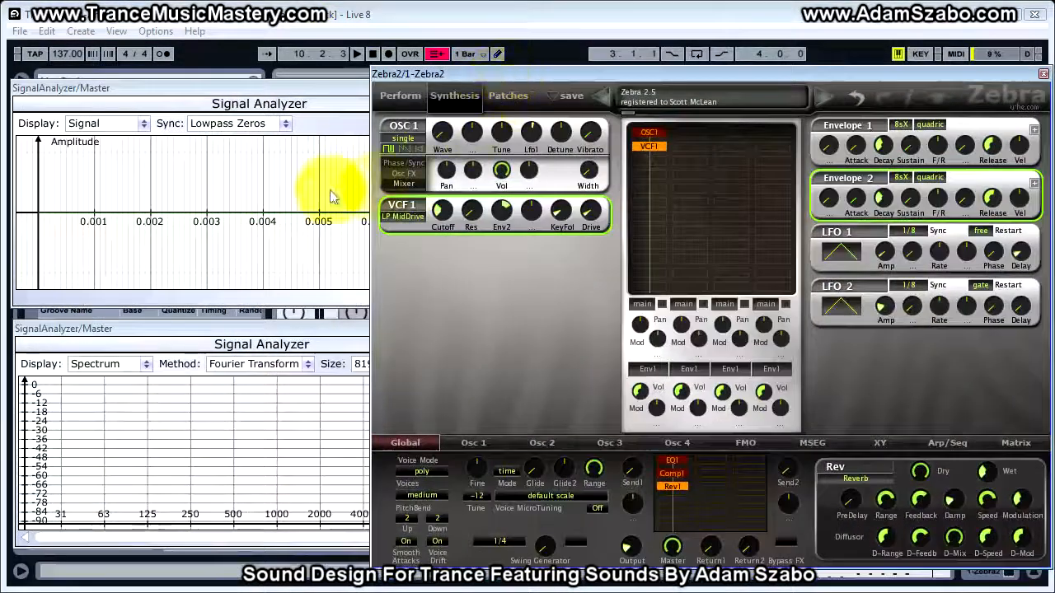
pyautogui.moveTo(432, 74); pyautogui.dragTo(593, 79)
pyautogui.press('space')
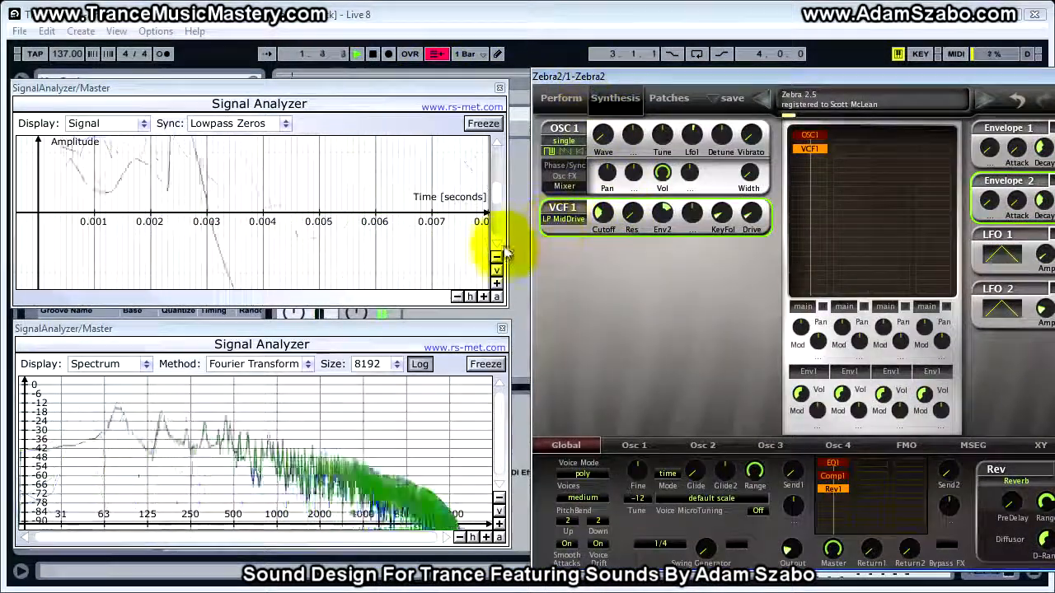
# Zoom out the Signal Analyzer waveform display vertically and horizontally to view the reverberated signal
pyautogui.click(497, 258)
pyautogui.click(498, 260)
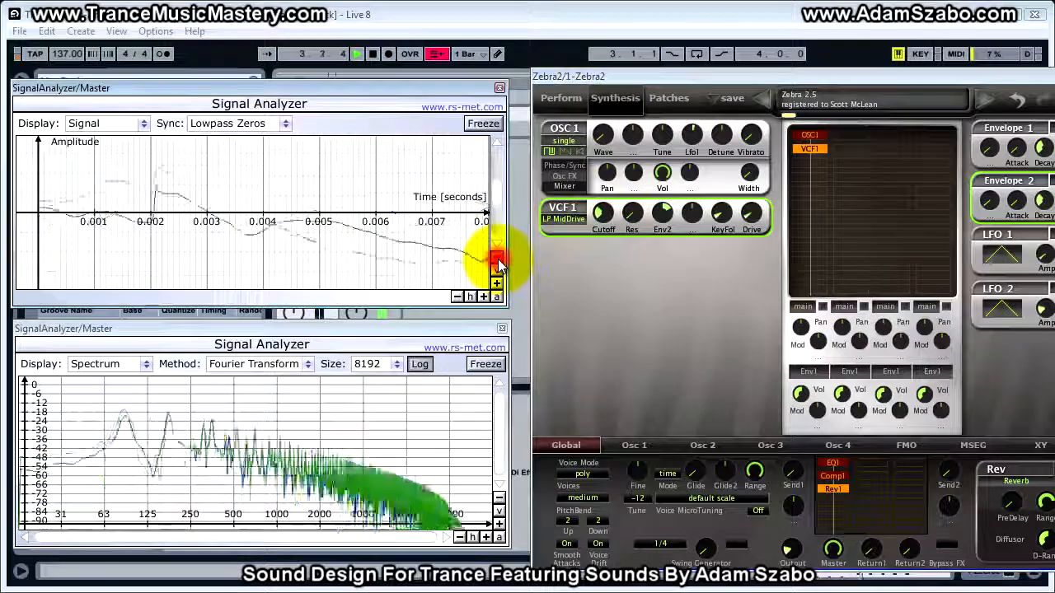
pyautogui.click(457, 297)
pyautogui.click(457, 297)
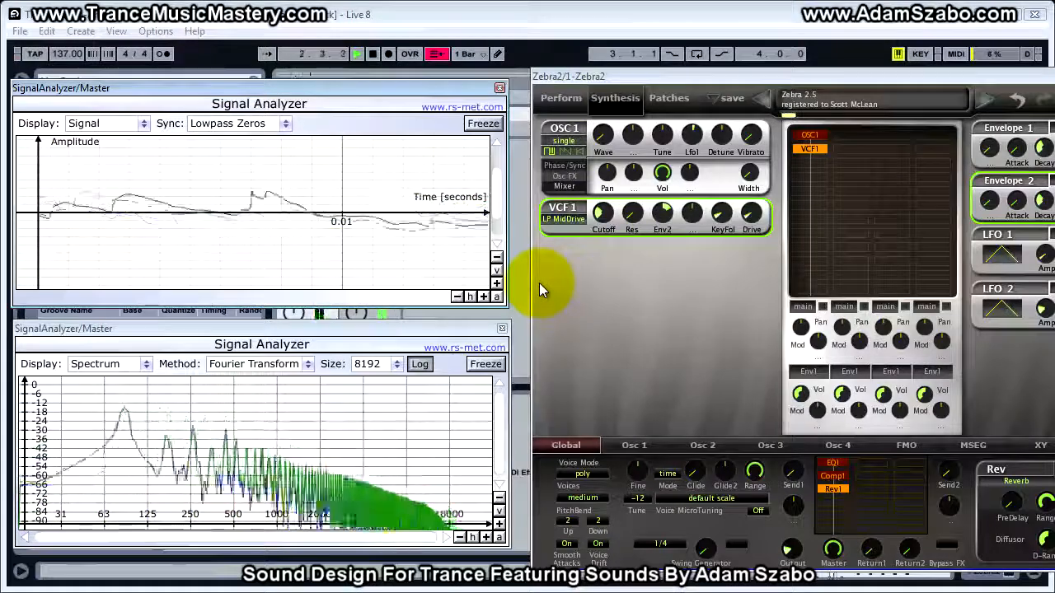
# Stop playback and move the Zebra2 window back over the analyzers
pyautogui.click(722, 79)
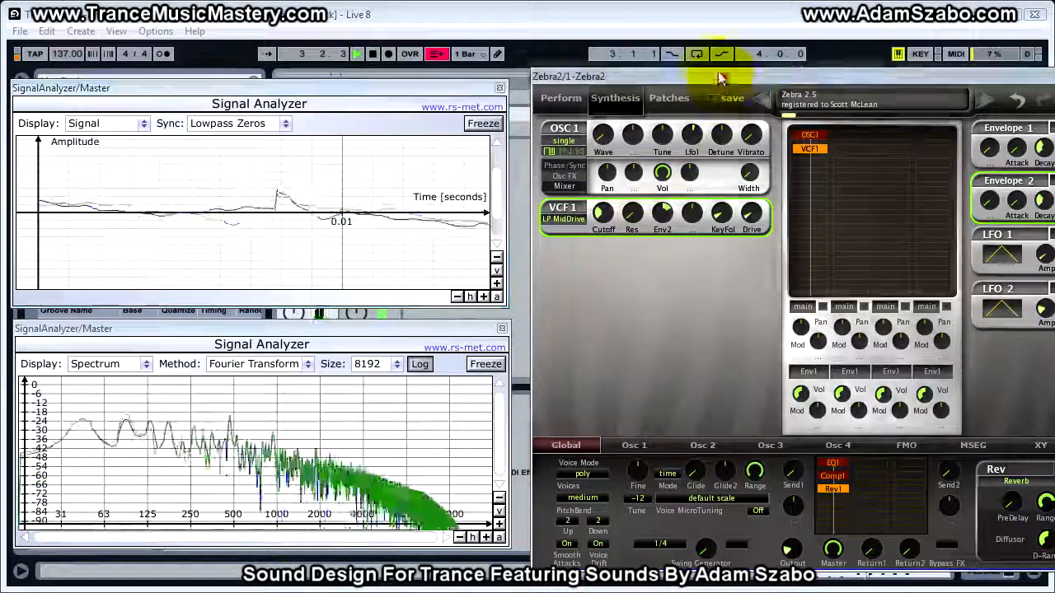
pyautogui.moveTo(722, 78); pyautogui.dragTo(703, 60)
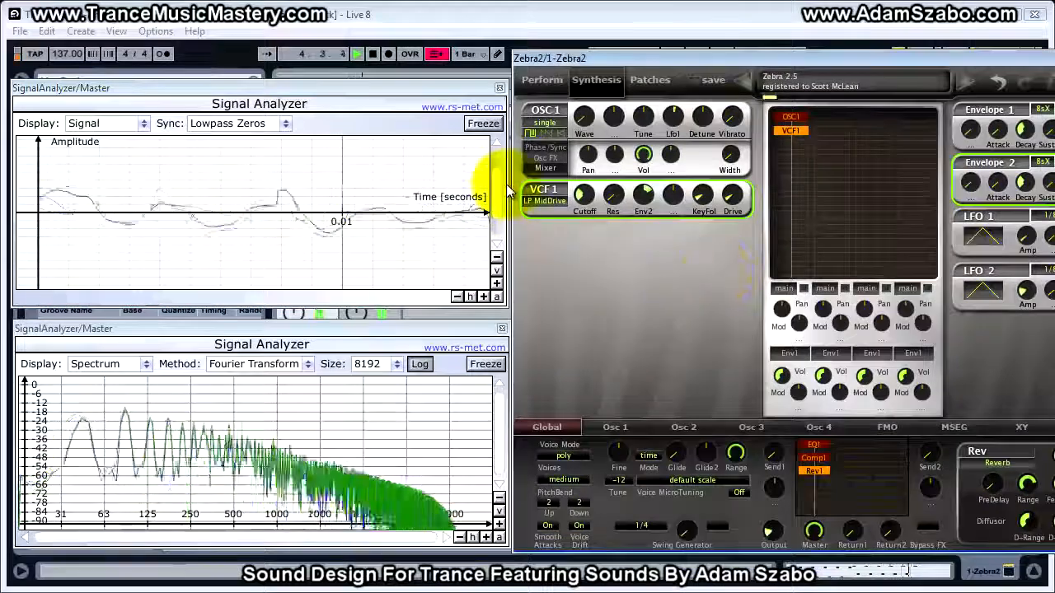
pyautogui.press('space')
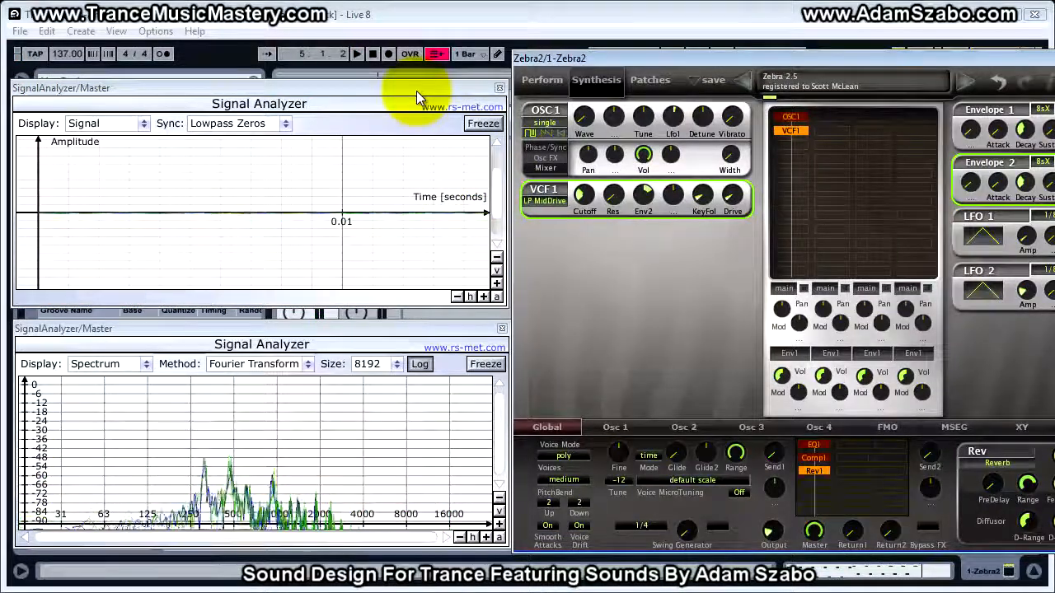
pyautogui.moveTo(720, 56); pyautogui.dragTo(566, 53)
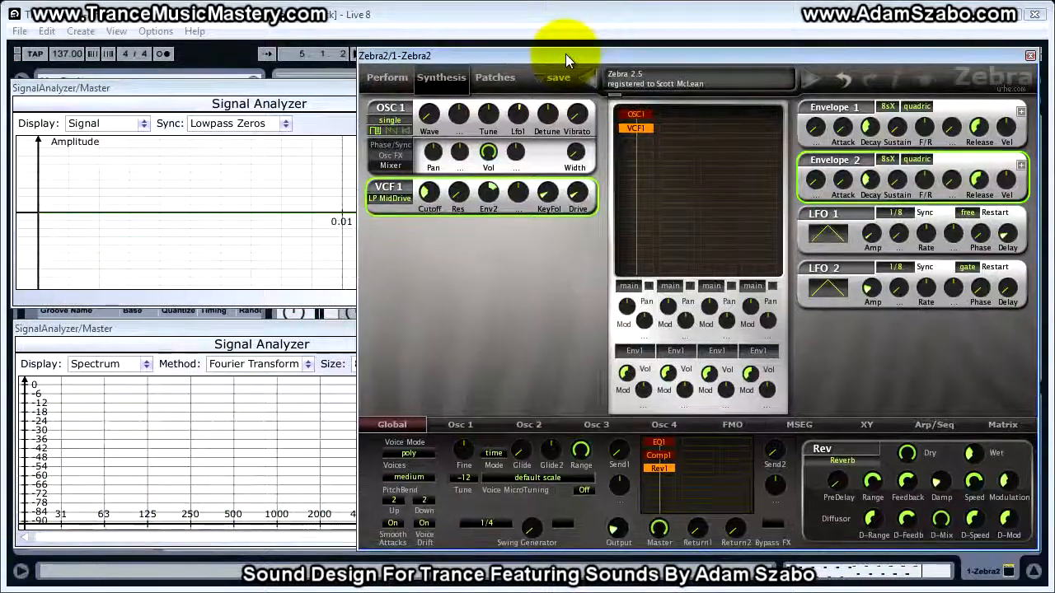